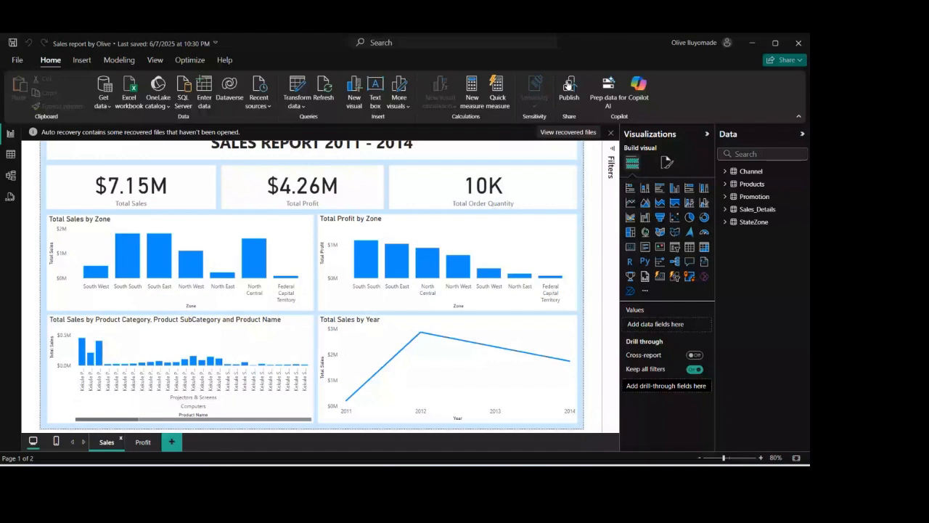
- Close the Share dialog and start publishing the sales report, bringing up the save-changes prompt
{"action": "left_click", "coordinate": [17, 60]}
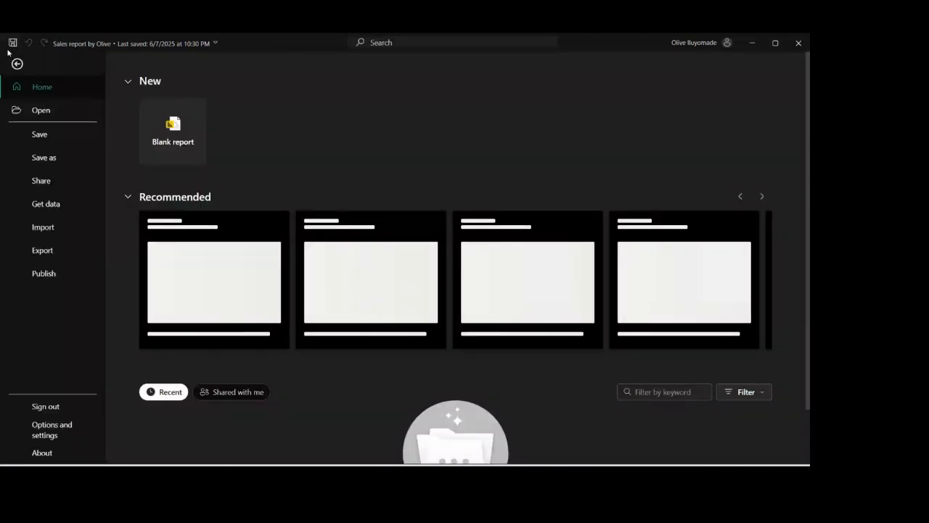
{"action": "left_click", "coordinate": [17, 62]}
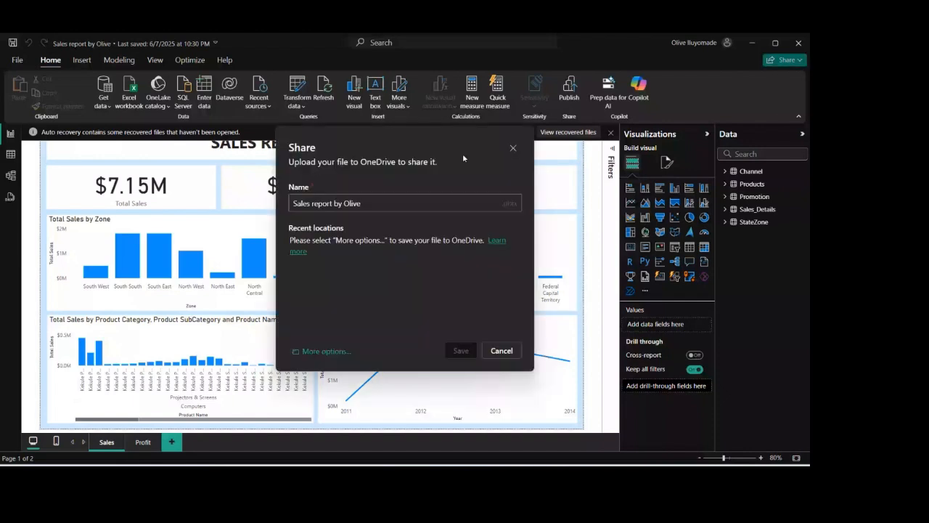
{"action": "left_click", "coordinate": [513, 149]}
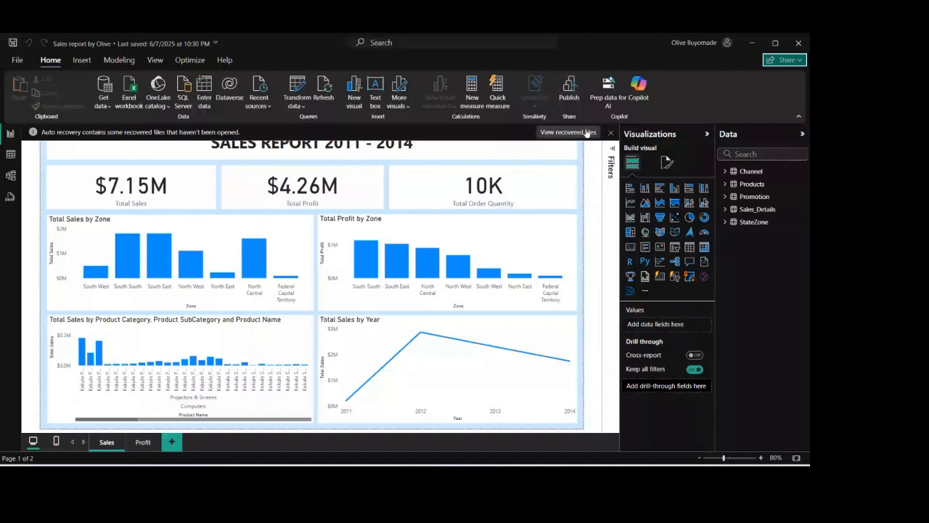
{"action": "left_click", "coordinate": [570, 96]}
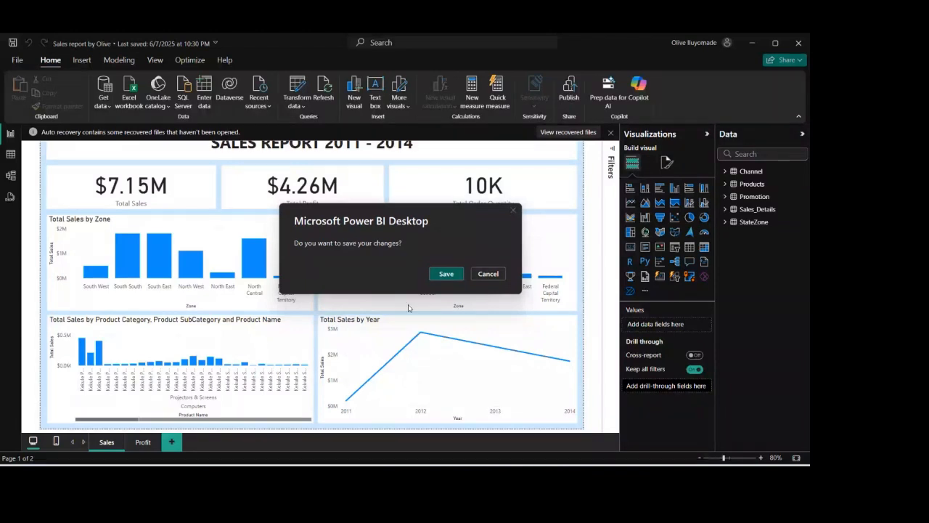
- Save and publish the report to Techstylers PowerBI Cohort 6, replacing the dataset, then open it online
{"action": "left_click", "coordinate": [452, 276]}
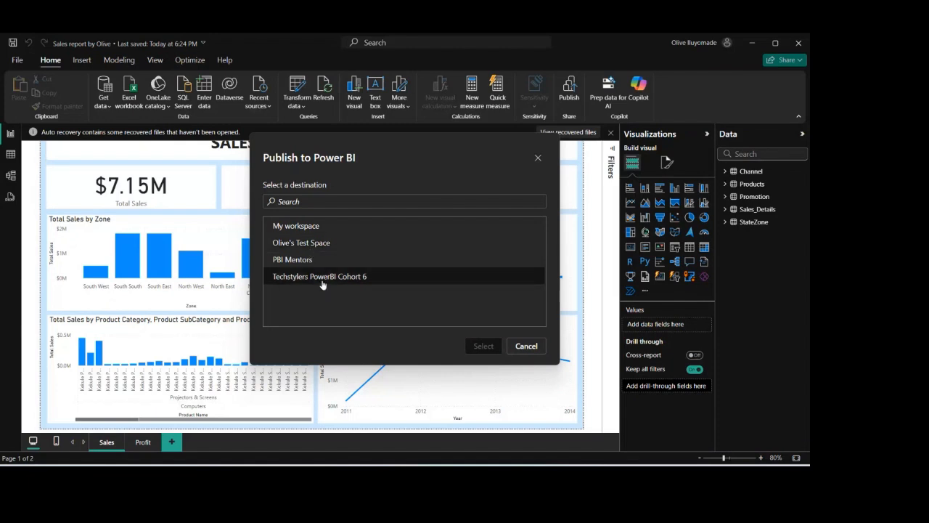
{"action": "left_click", "coordinate": [378, 282]}
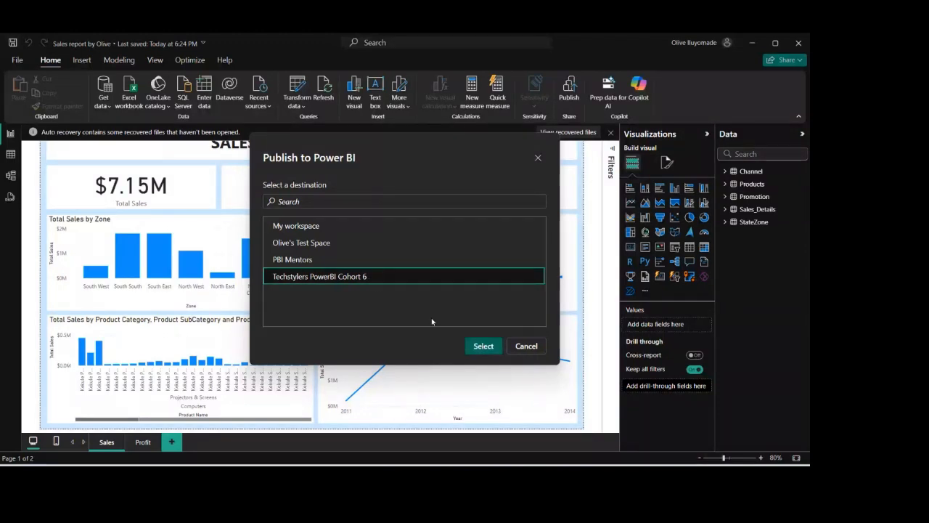
{"action": "left_click", "coordinate": [532, 348]}
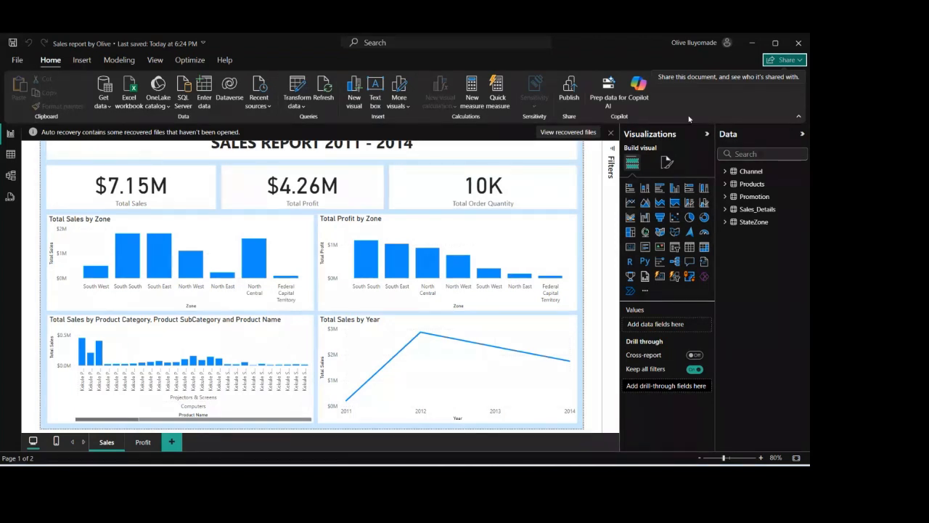
{"action": "left_click", "coordinate": [569, 100]}
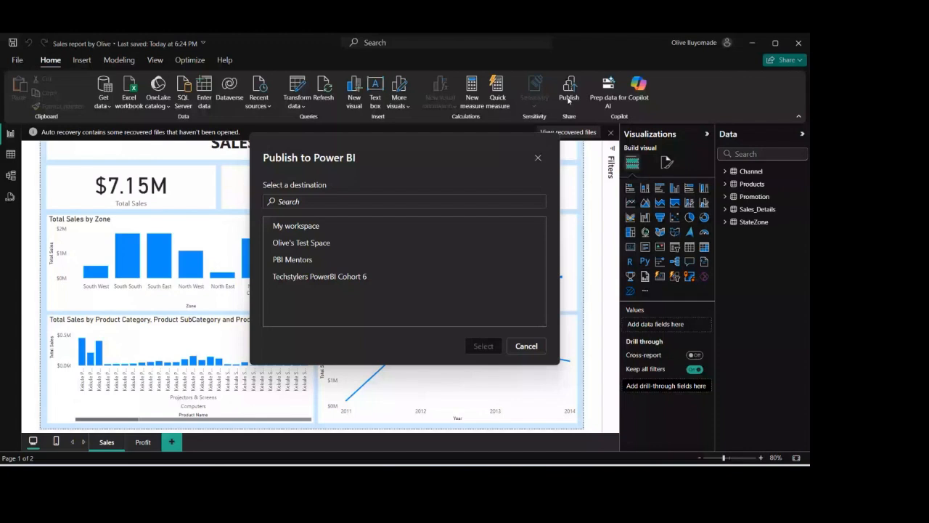
{"action": "double_click", "coordinate": [384, 274]}
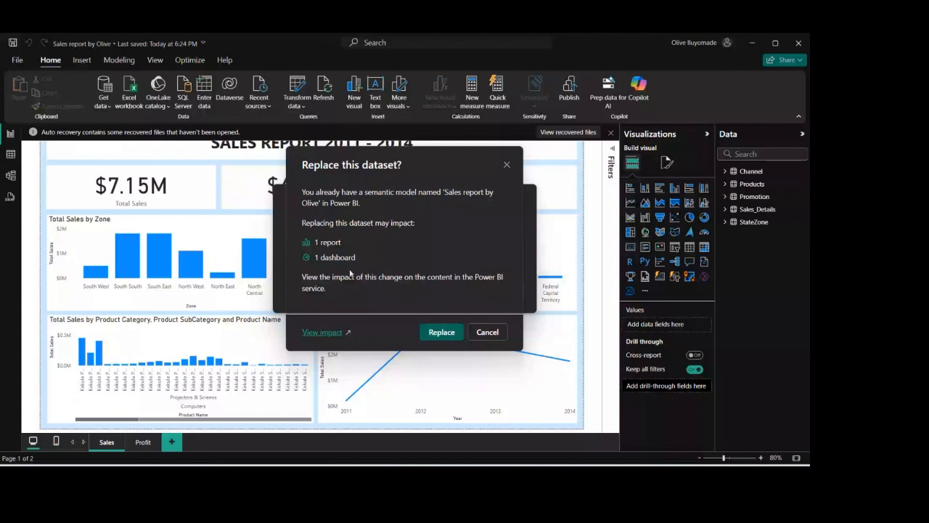
{"action": "left_click", "coordinate": [442, 333]}
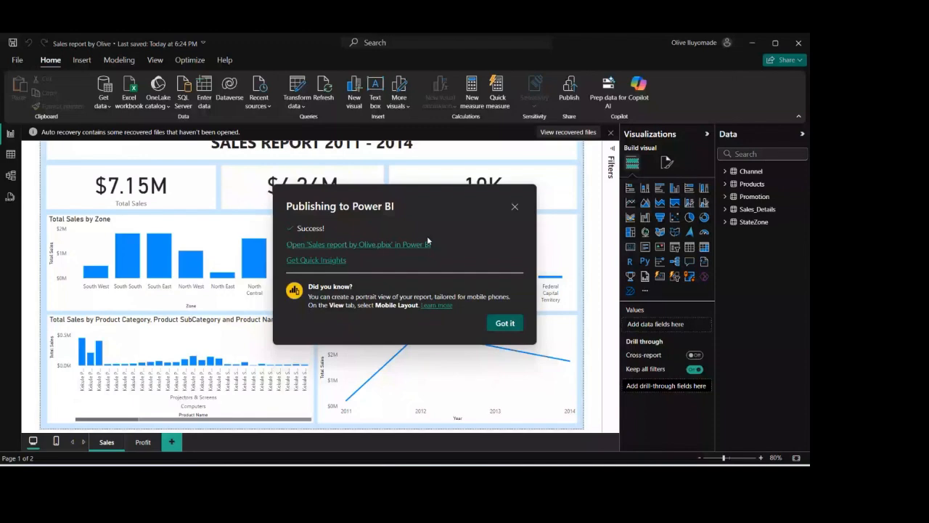
{"action": "left_click", "coordinate": [386, 246]}
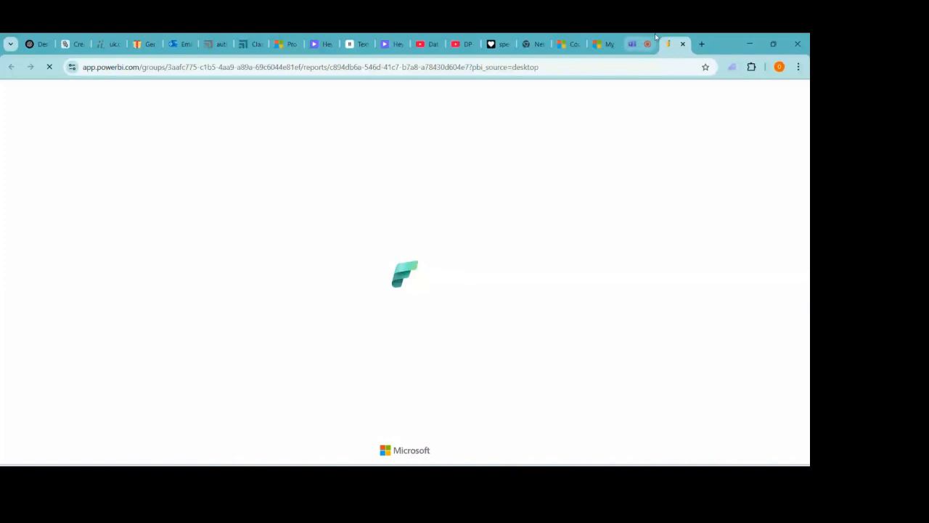
- Start a new tab for app.powerbi.com, then return to the published Sales Report 2011 - 2014 tab
{"action": "left_click", "coordinate": [701, 44]}
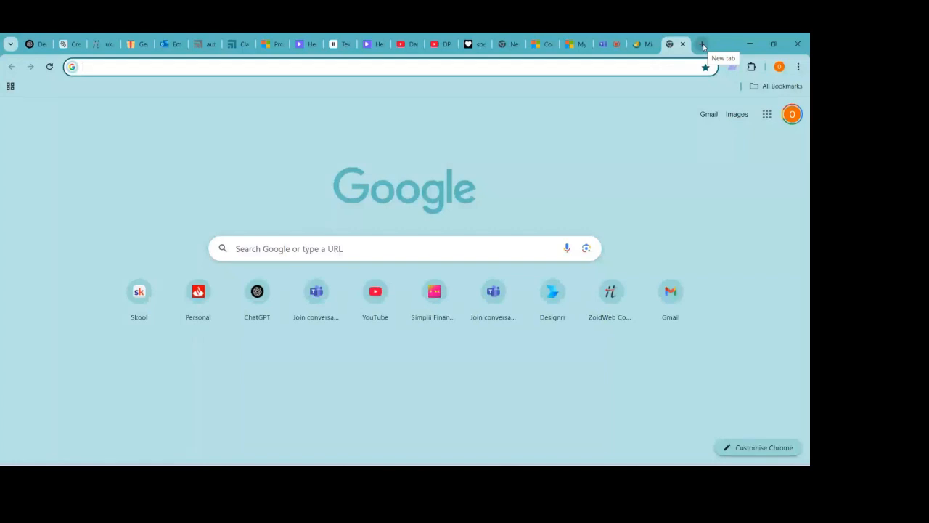
{"action": "type", "text": "ap"}
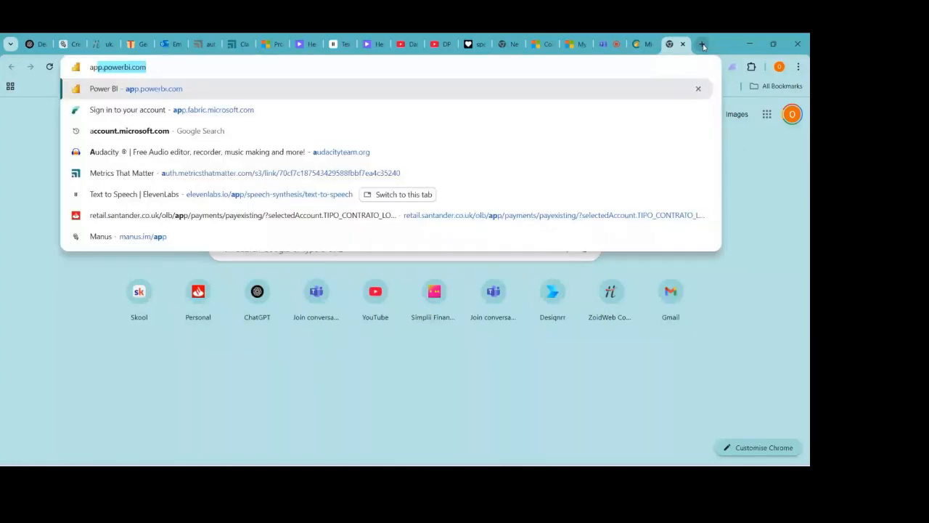
{"action": "type", "text": "p.poe"}
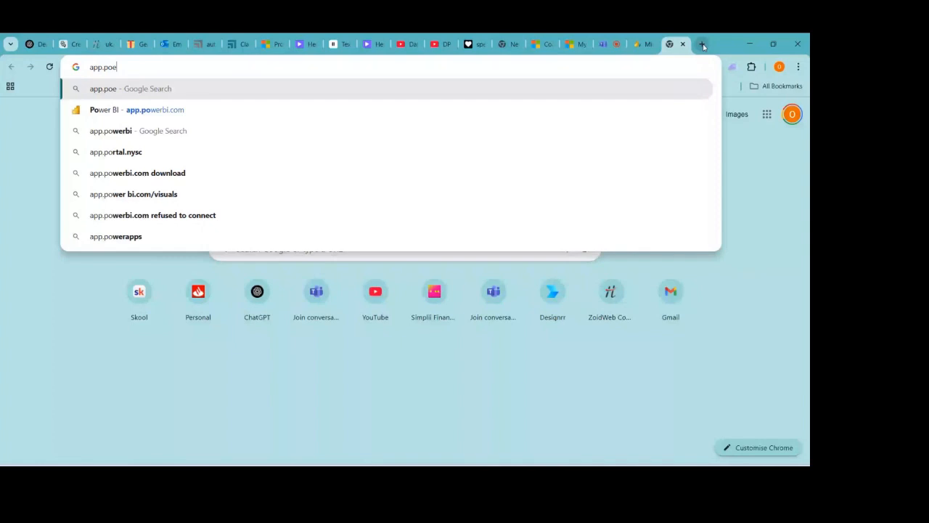
{"action": "key", "text": "BackSpace"}
{"action": "type", "text": "werbi"}
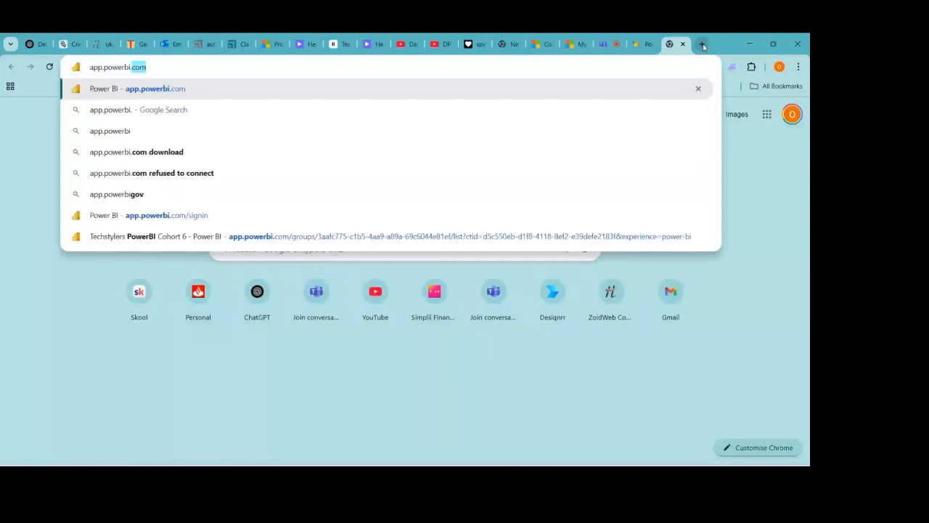
{"action": "type", "text": ".com"}
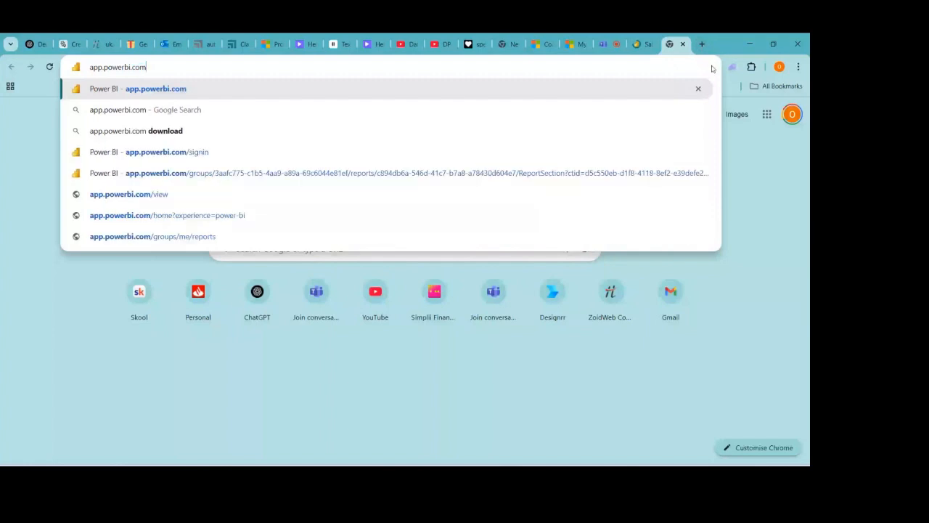
{"action": "left_click", "coordinate": [642, 45]}
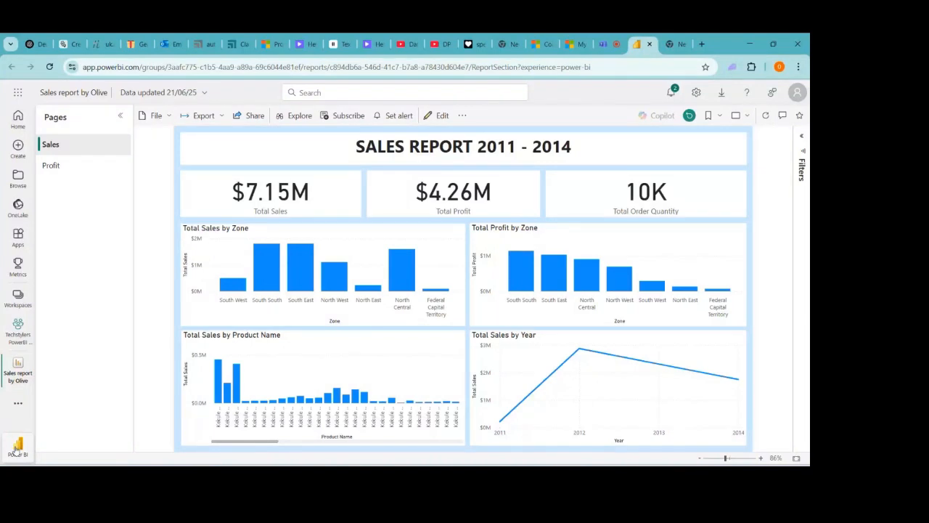
- Switch from Fabric to the Power BI experience and show the list of workspaces
{"action": "left_click", "coordinate": [16, 449]}
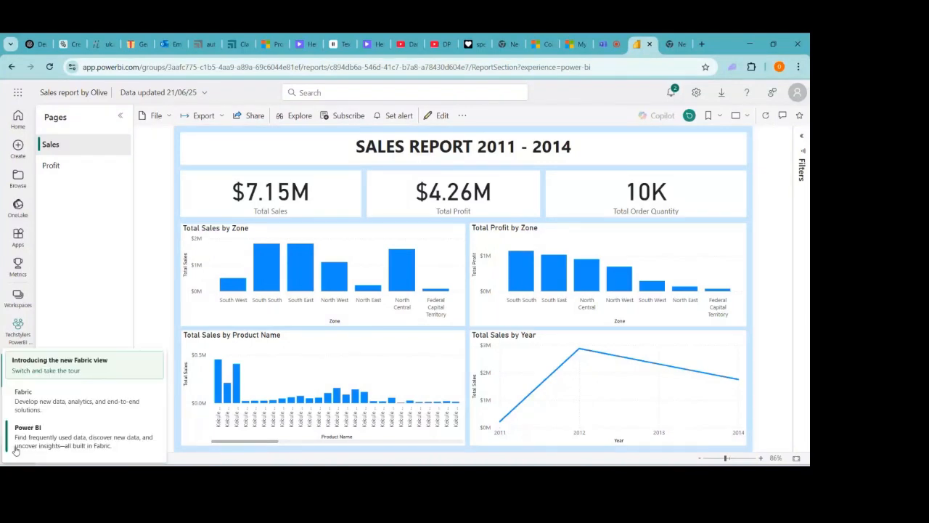
{"action": "left_click", "coordinate": [43, 438]}
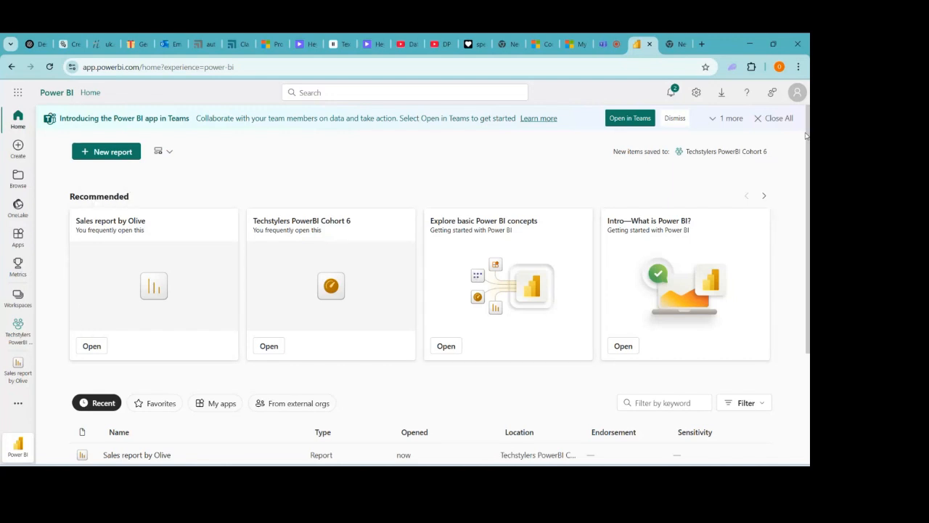
{"action": "double_click", "coordinate": [98, 196]}
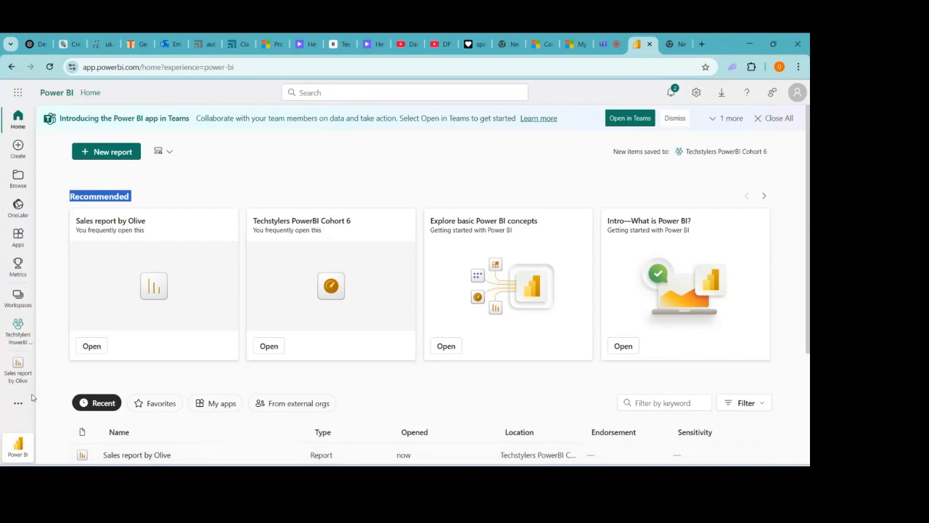
{"action": "left_click", "coordinate": [18, 298]}
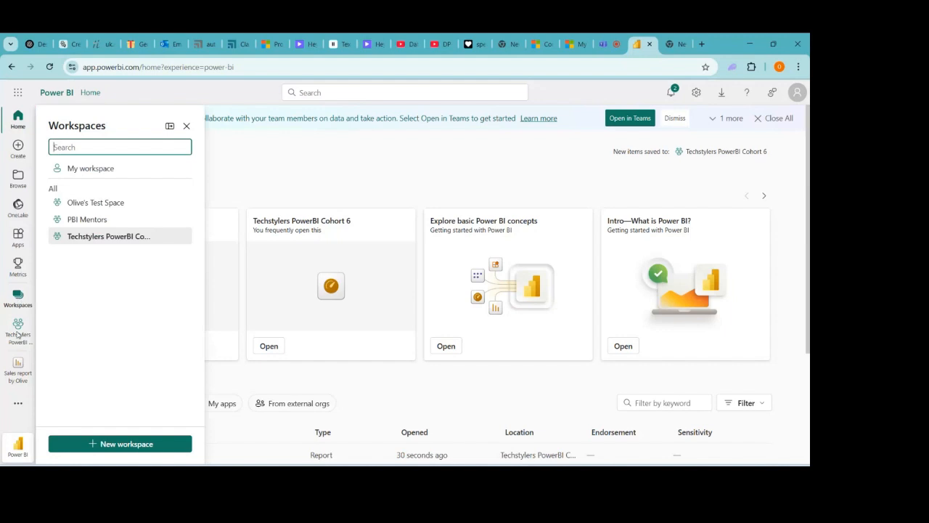
- Open the Techstylers PowerBI Cohort 6 workspace, showing the report, semantic model and dashboard
{"action": "left_click", "coordinate": [100, 237]}
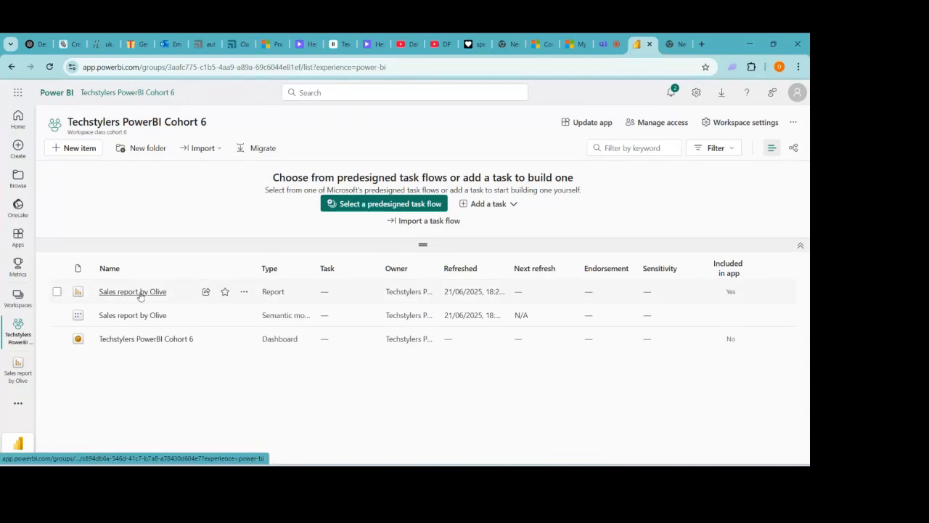
{"action": "double_click", "coordinate": [471, 296]}
- Delete the old Techstylers PowerBI Cohort 6 dashboard through its More options menu and confirm
{"action": "left_click", "coordinate": [56, 340]}
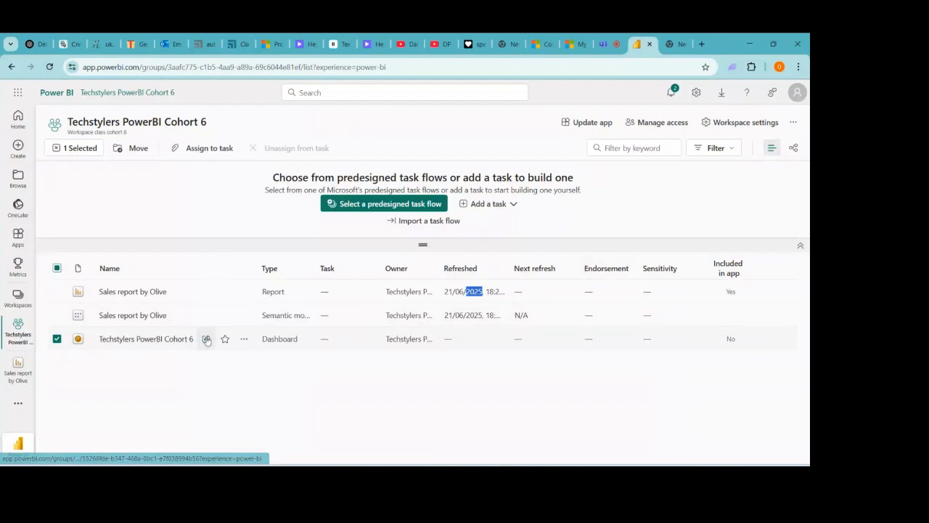
{"action": "left_click", "coordinate": [245, 338]}
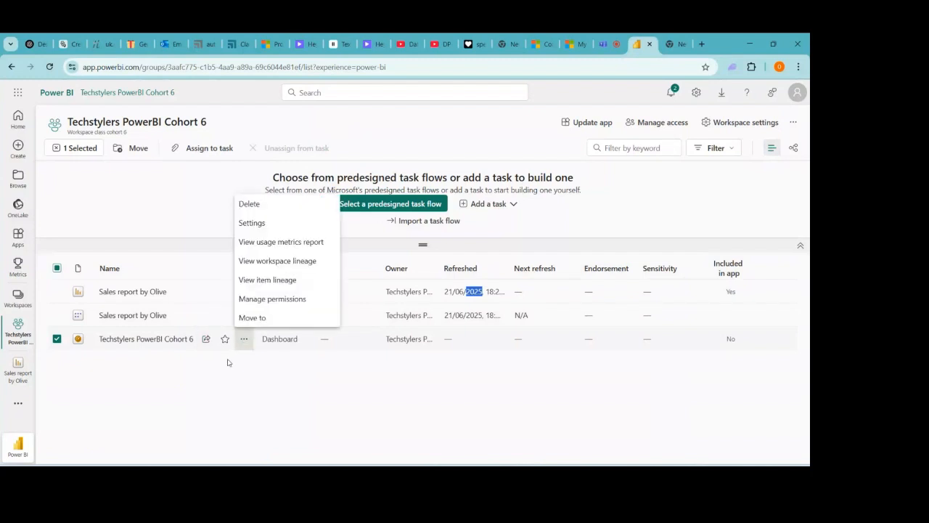
{"action": "left_click", "coordinate": [221, 387]}
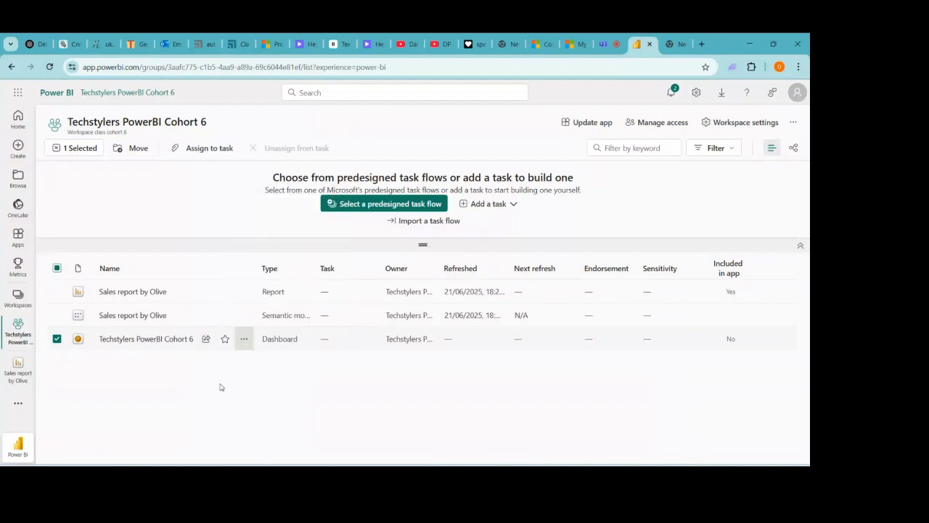
{"action": "left_click", "coordinate": [56, 339]}
{"action": "left_click", "coordinate": [58, 341]}
{"action": "left_click", "coordinate": [245, 339]}
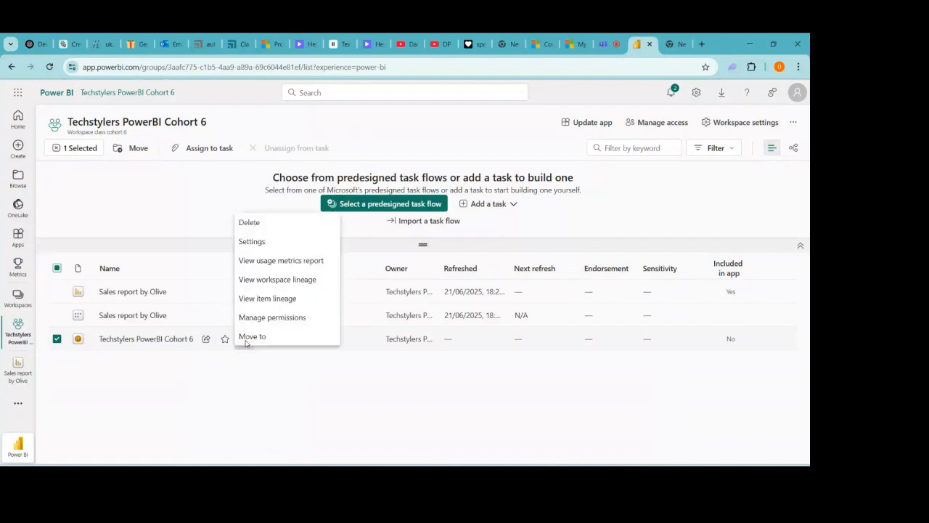
{"action": "left_click", "coordinate": [250, 223]}
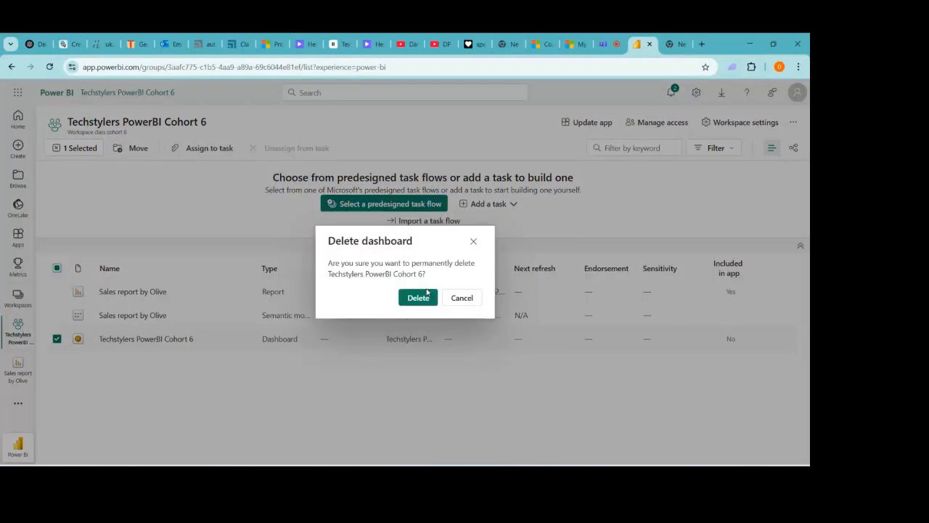
{"action": "left_click", "coordinate": [426, 294]}
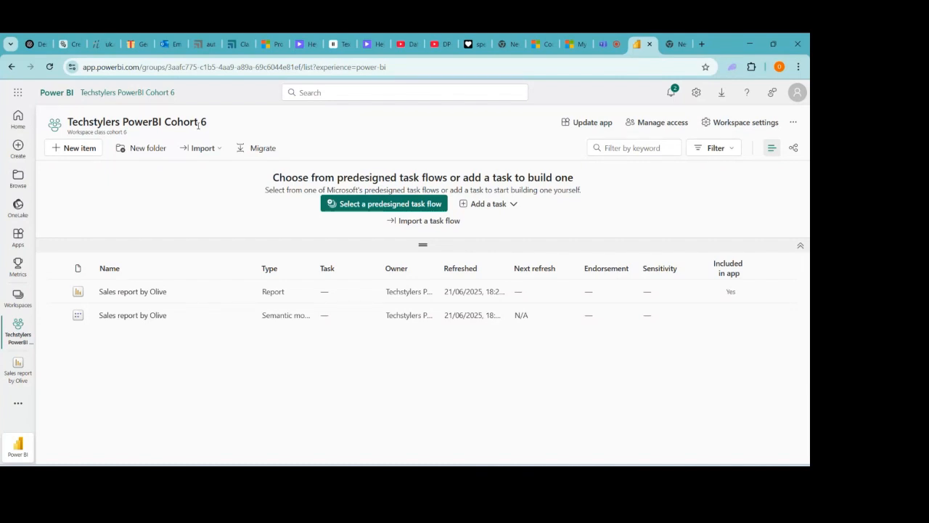
- Choose the Dashboard card from New item to bring up the Create dashboard dialog
{"action": "left_click", "coordinate": [65, 150]}
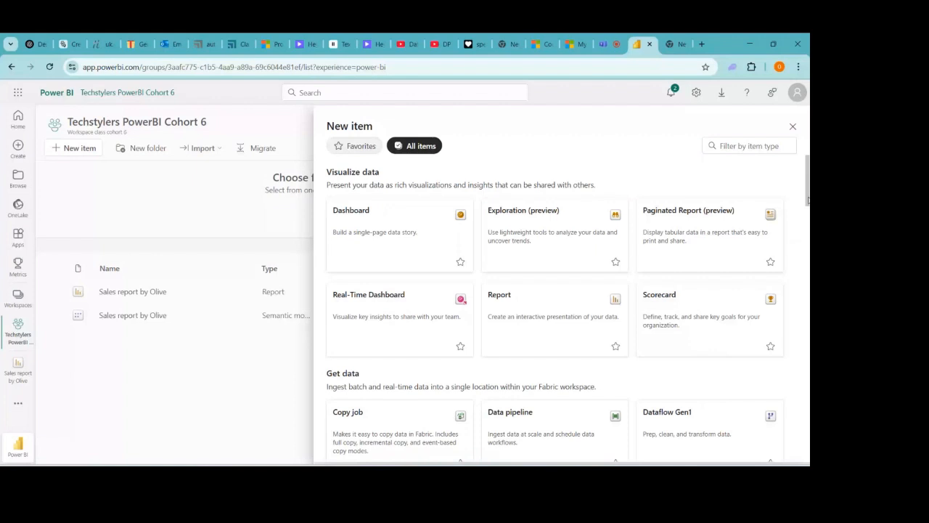
{"action": "right_click", "coordinate": [808, 230]}
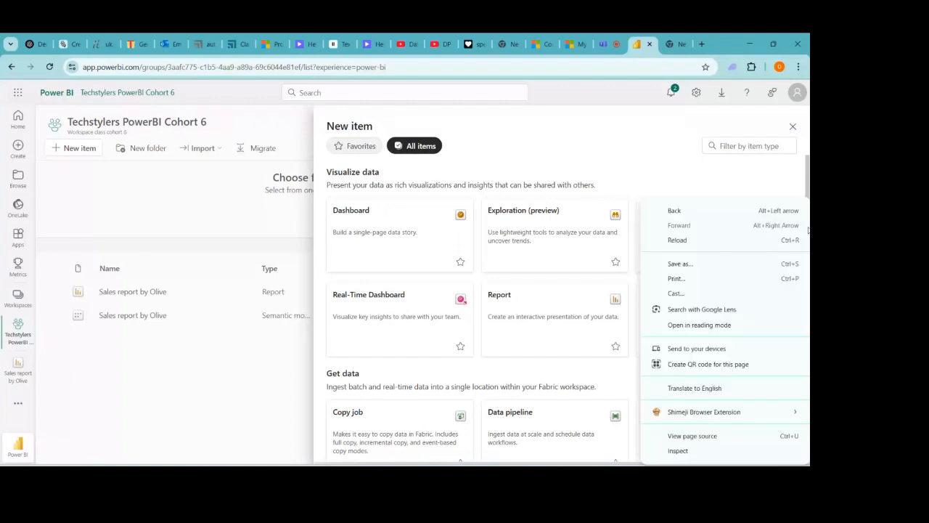
{"action": "left_click", "coordinate": [808, 230]}
{"action": "right_click", "coordinate": [803, 133]}
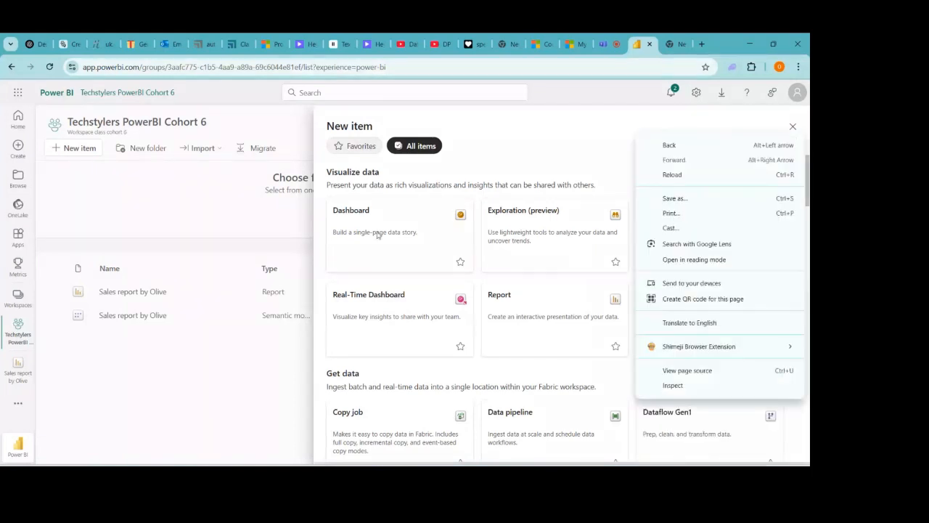
{"action": "left_click", "coordinate": [402, 234]}
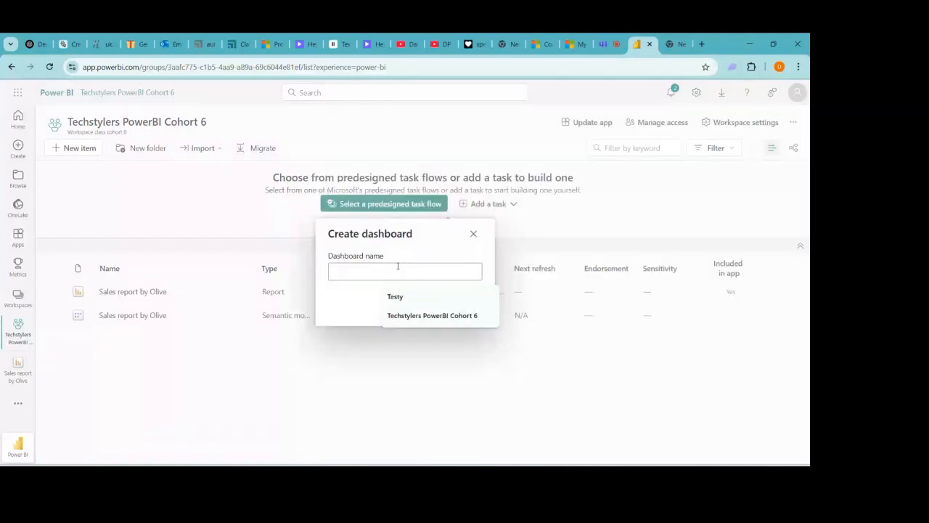
- Name the new dashboard 'Techstylers PowerBI Cohort 6 Dashboard' and create it
{"action": "left_click", "coordinate": [396, 272]}
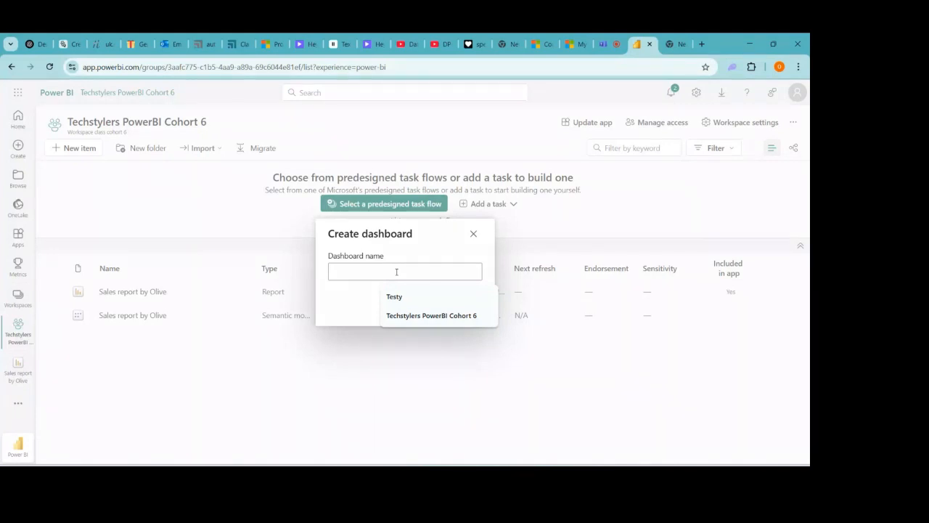
{"action": "left_click", "coordinate": [417, 318]}
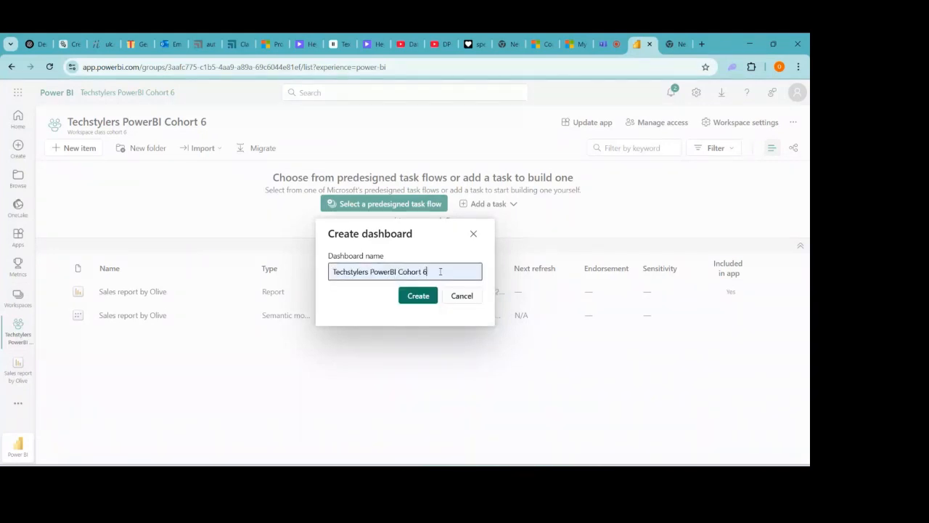
{"action": "type", "text": "D"}
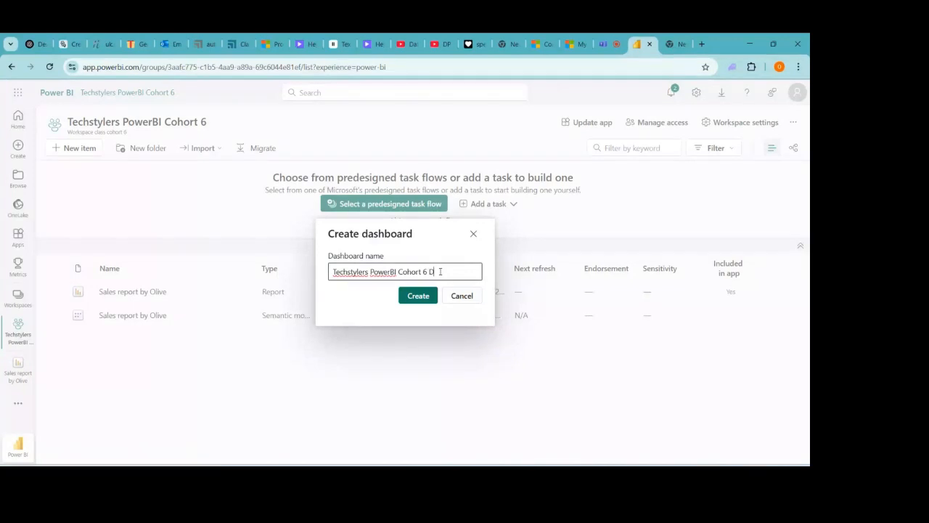
{"action": "type", "text": "ashboard"}
{"action": "left_click", "coordinate": [419, 296]}
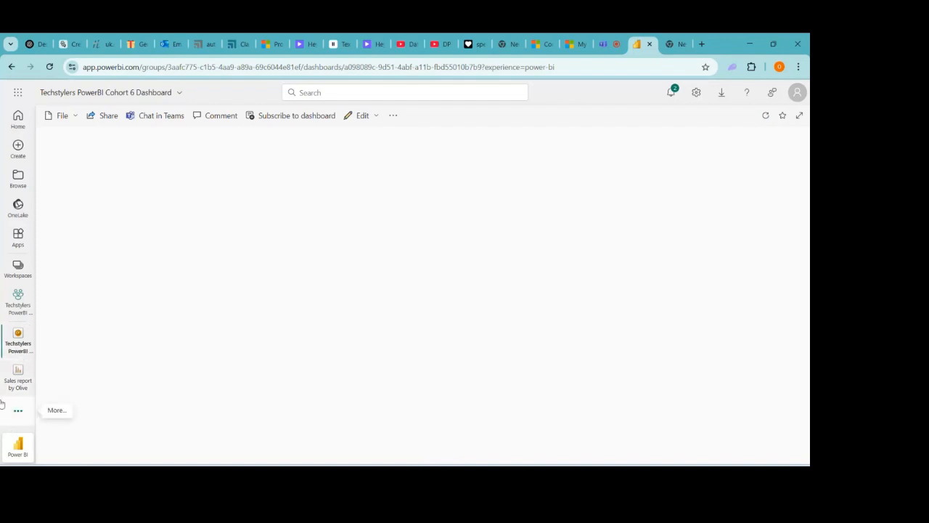
- Return from the blank dashboard to the Techstylers PowerBI Cohort 6 workspace item list
{"action": "left_click", "coordinate": [20, 300]}
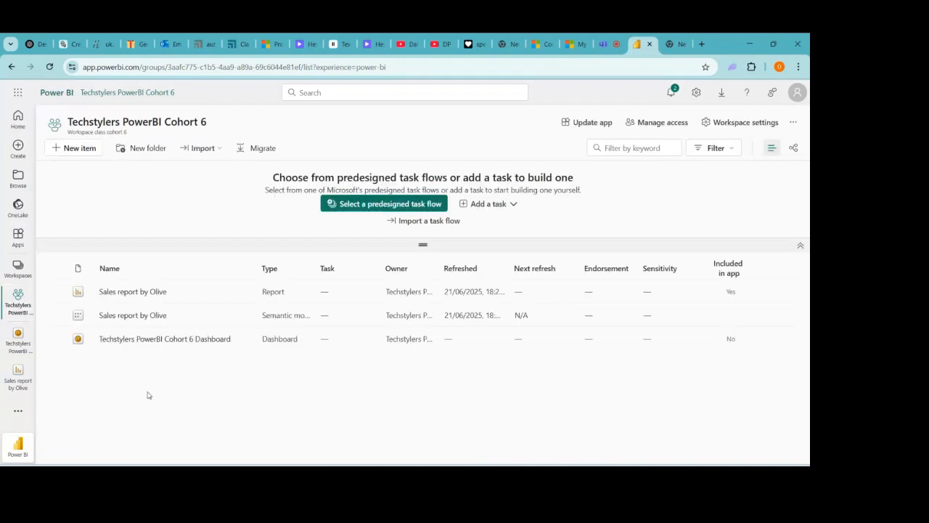
{"action": "left_click", "coordinate": [201, 339]}
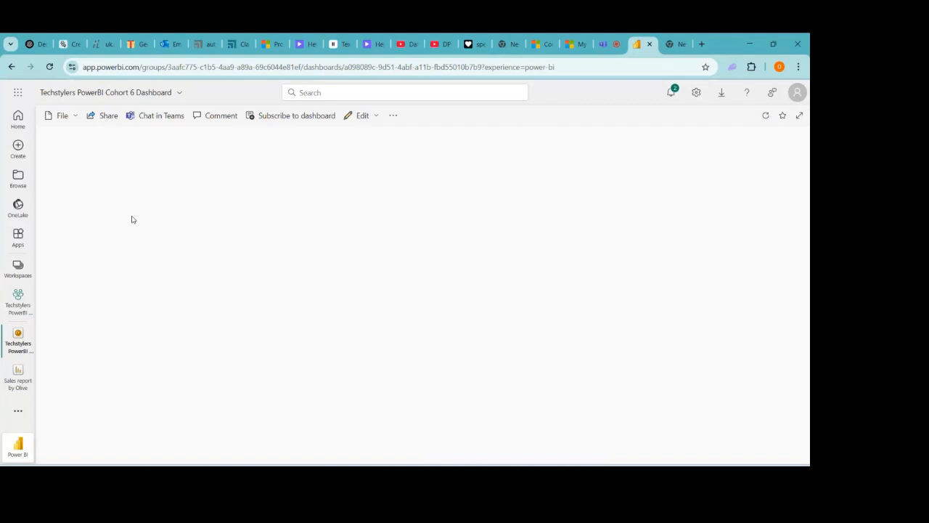
{"action": "left_click", "coordinate": [18, 302]}
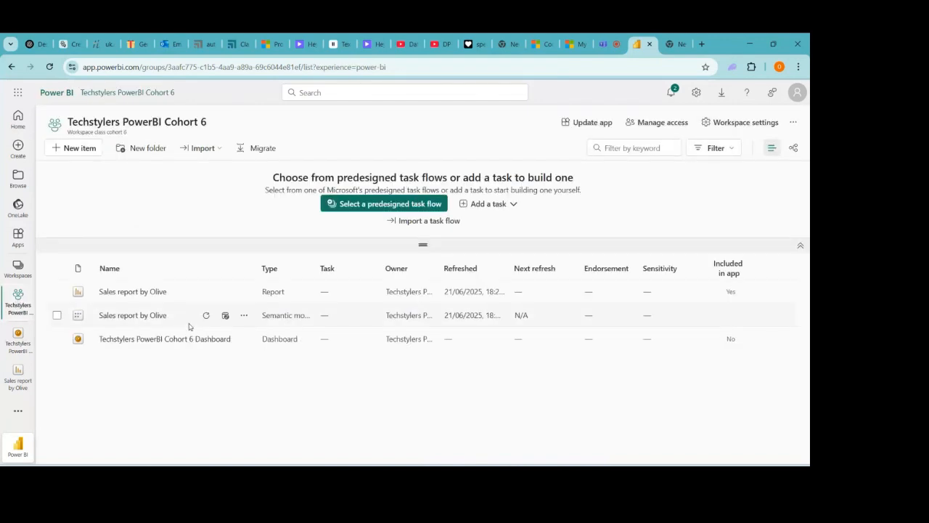
- Open the sales report from the workspace list to its Sales page with $7.15M total sales
{"action": "left_click", "coordinate": [132, 292]}
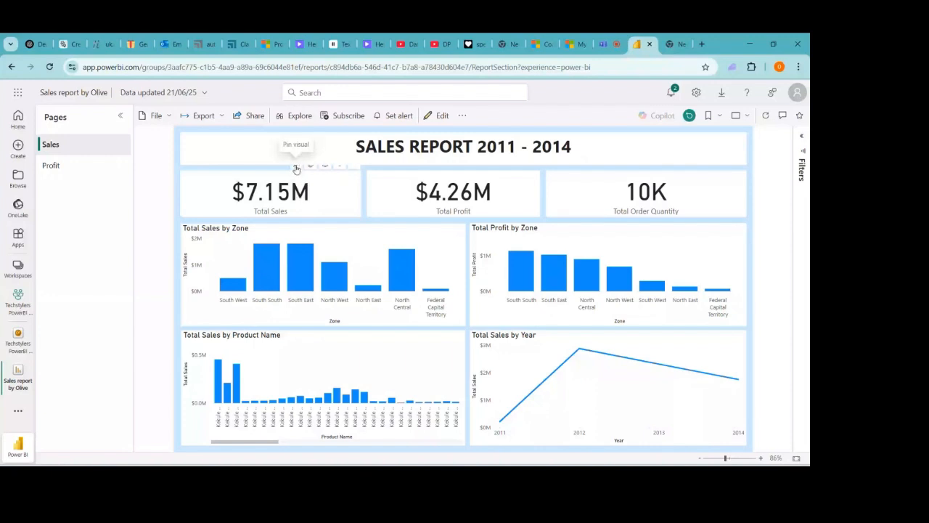
- Pin the $7.15M Total Sales card to the existing Techstylers PowerBI Cohort 6 Dashboard
{"action": "left_click", "coordinate": [296, 169]}
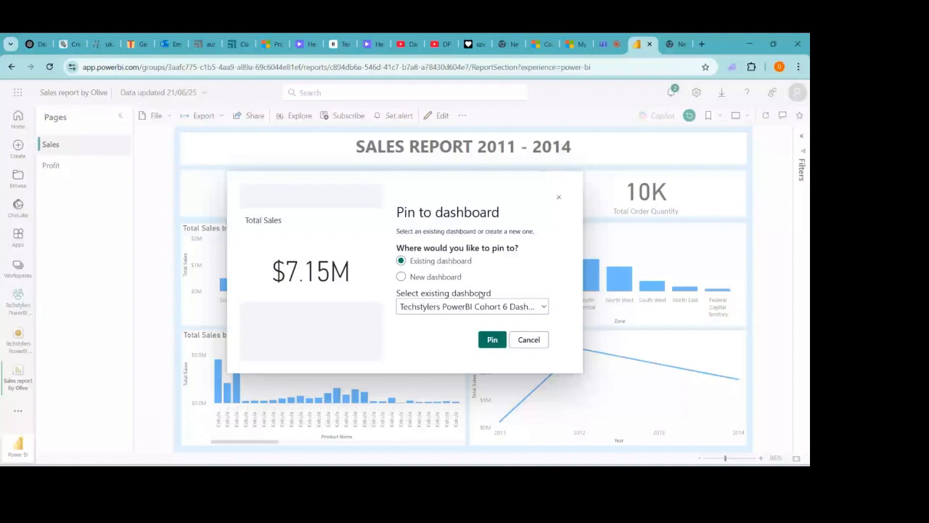
{"action": "left_click", "coordinate": [401, 277]}
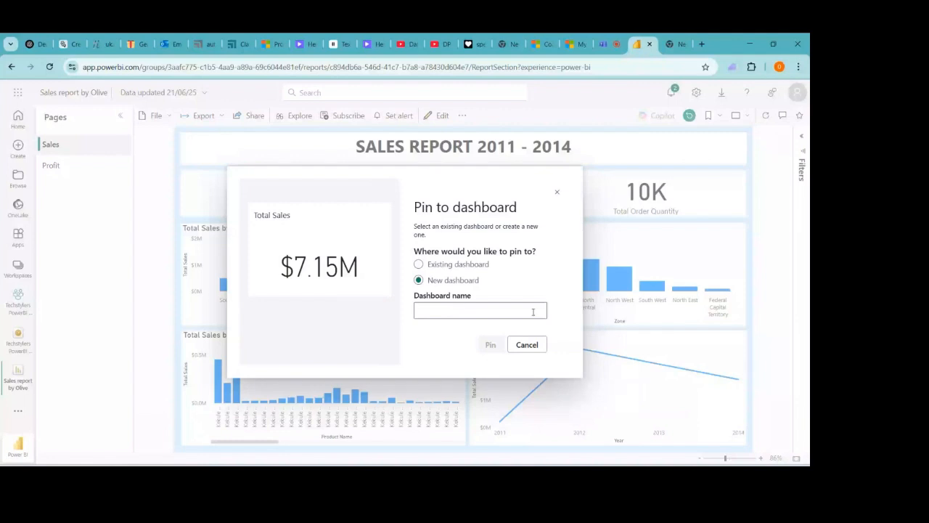
{"action": "left_click", "coordinate": [419, 265]}
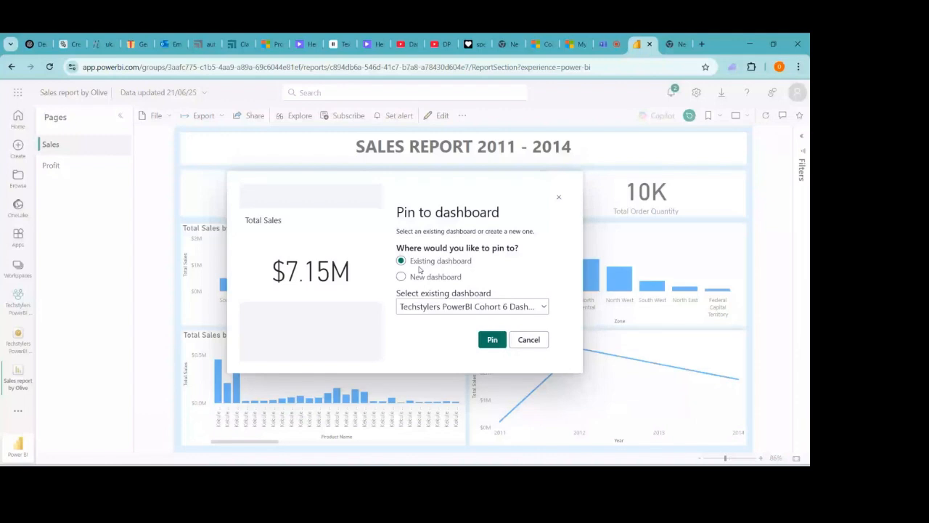
{"action": "left_click", "coordinate": [491, 341]}
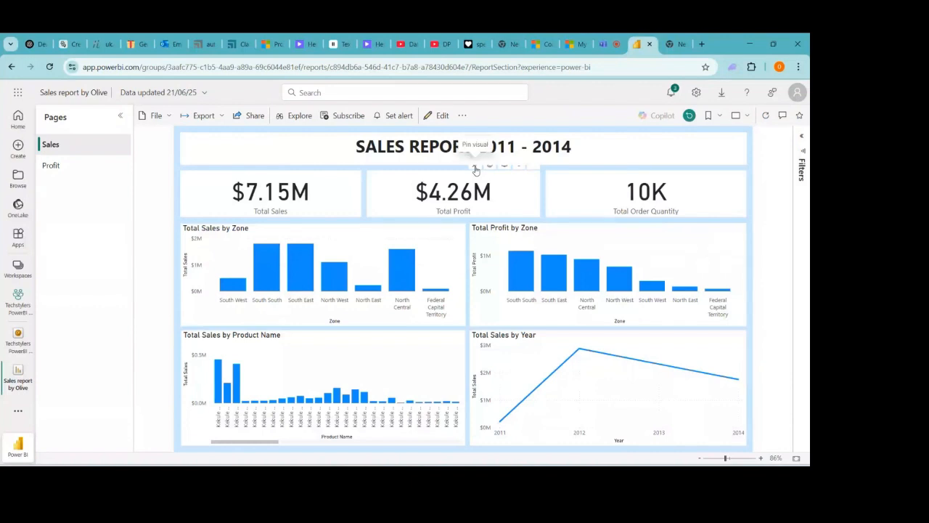
- Pin the Total Profit card to the Cohort 6 dashboard and dismiss the confirmation
{"action": "left_click", "coordinate": [476, 169]}
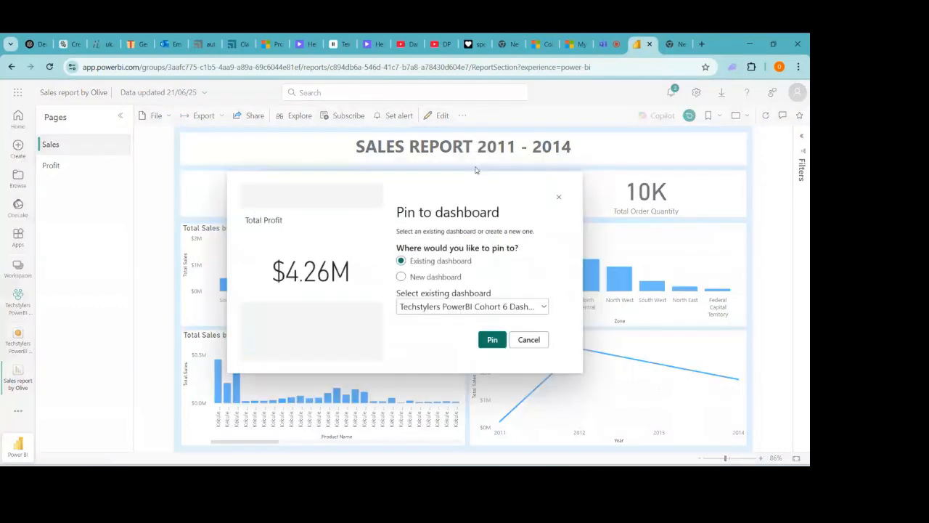
{"action": "left_click", "coordinate": [492, 340]}
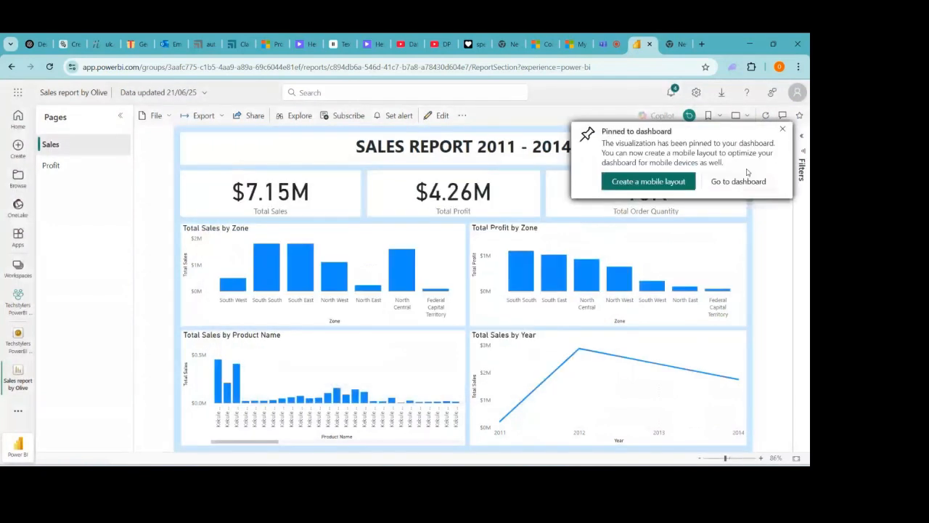
{"action": "left_click", "coordinate": [783, 128]}
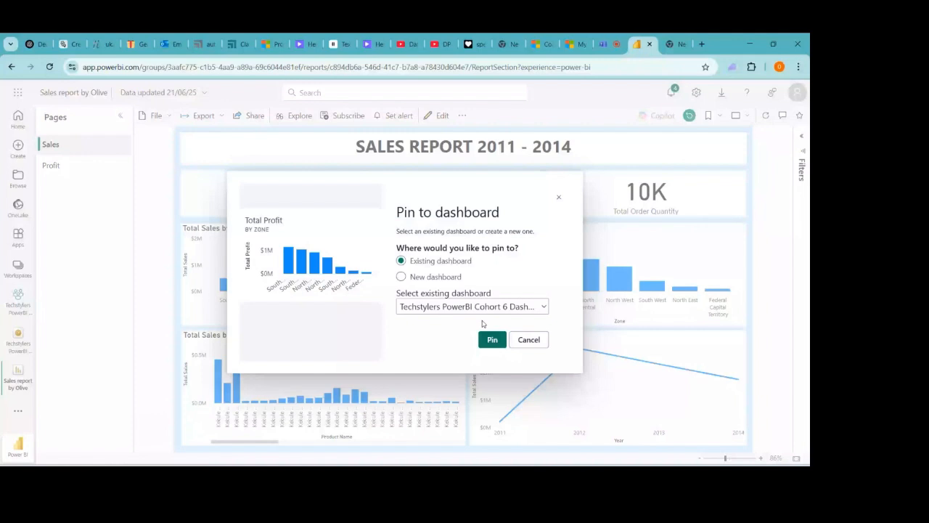
- Pin the Total Profit by Zone and Total Sales by Year charts to the same dashboard
{"action": "left_click", "coordinate": [488, 342]}
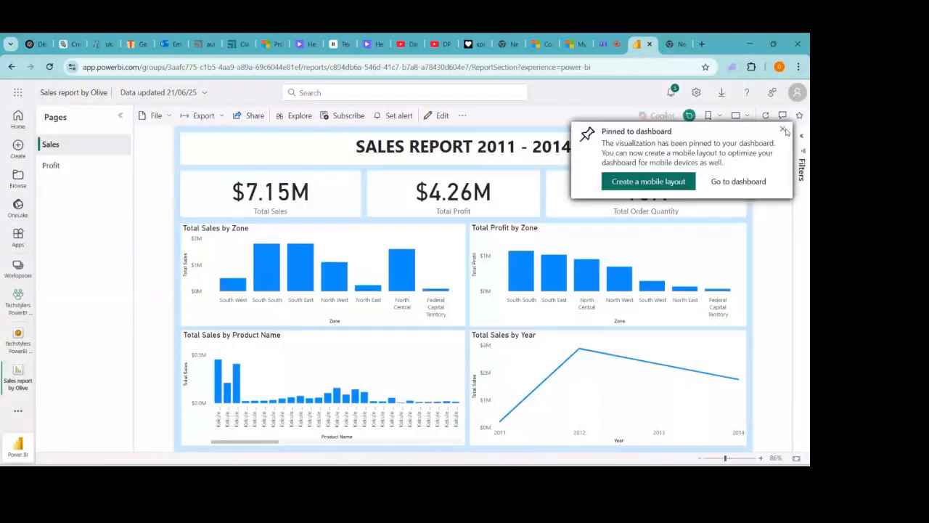
{"action": "left_click", "coordinate": [783, 131]}
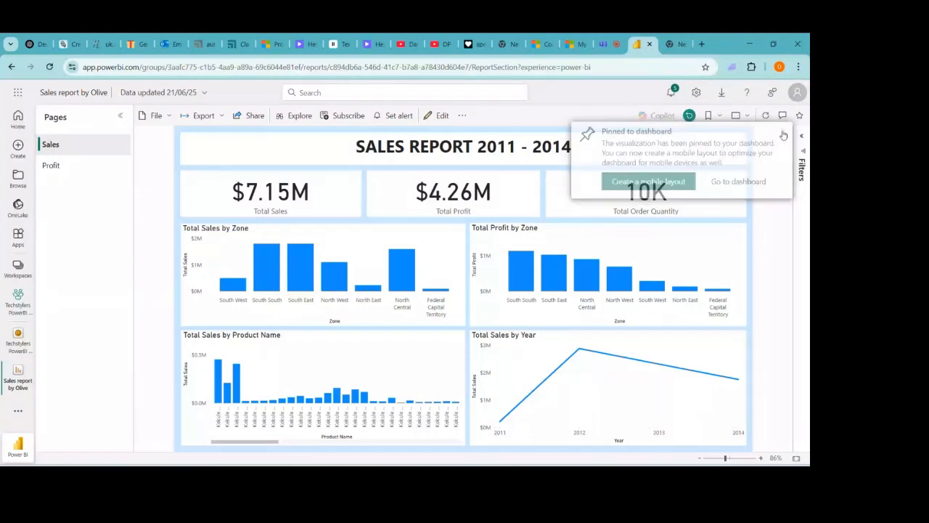
{"action": "mouse_move", "coordinate": [604, 451]}
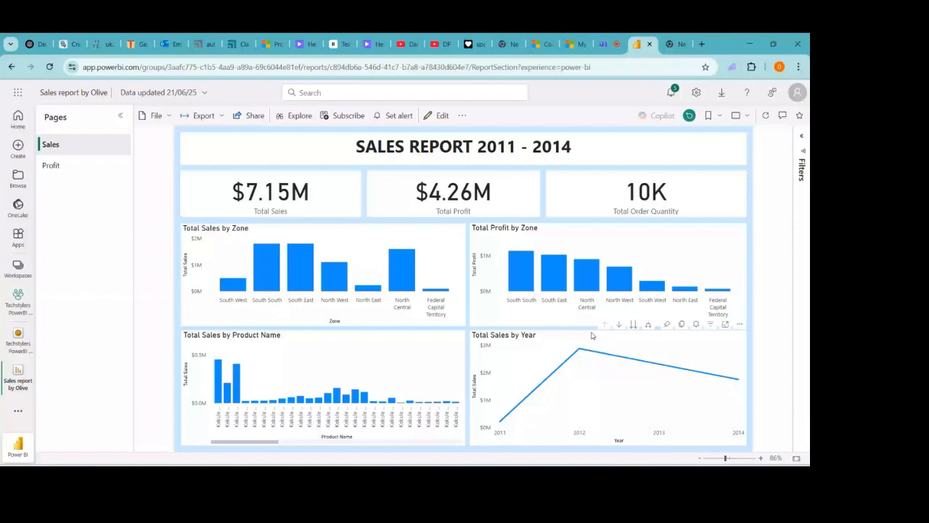
{"action": "left_click", "coordinate": [667, 325]}
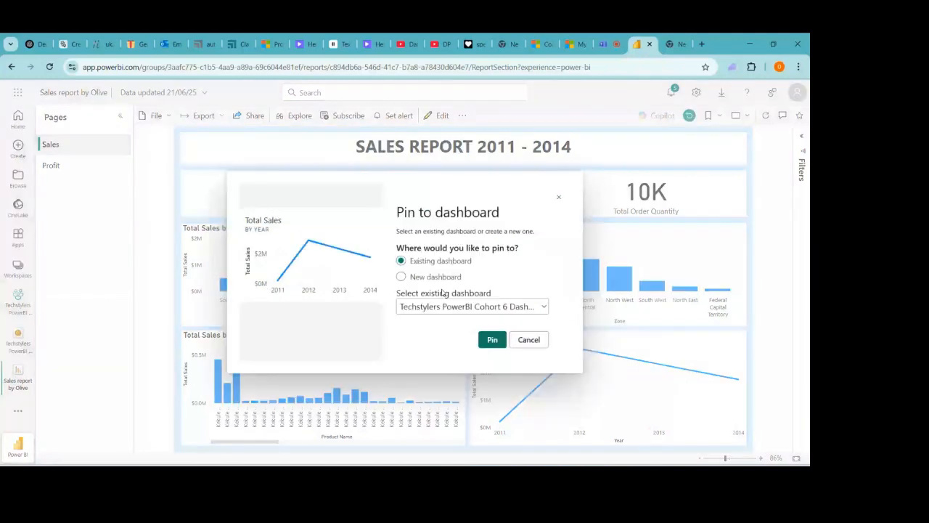
{"action": "left_click", "coordinate": [493, 340]}
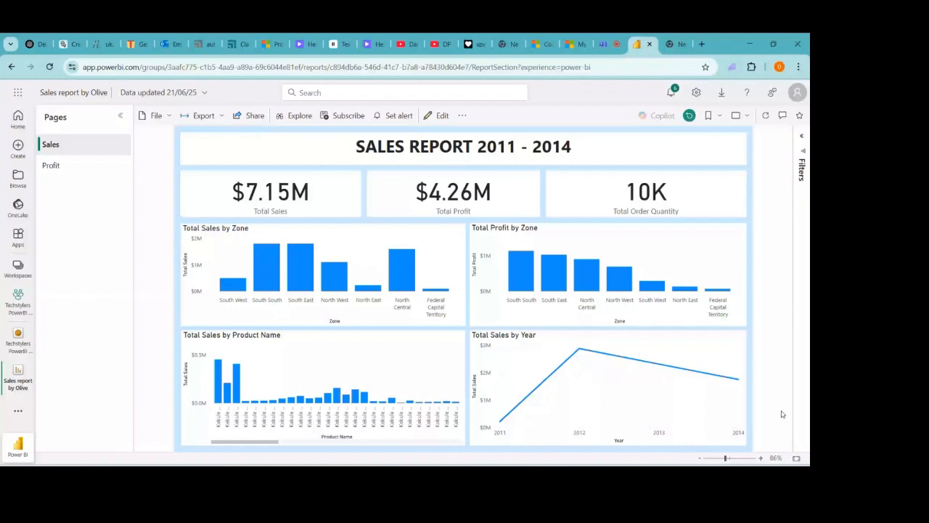
- Zoom the report to about 98%, glance at the Cohort 6 dashboard, then open the Profit page
{"action": "left_click", "coordinate": [719, 459]}
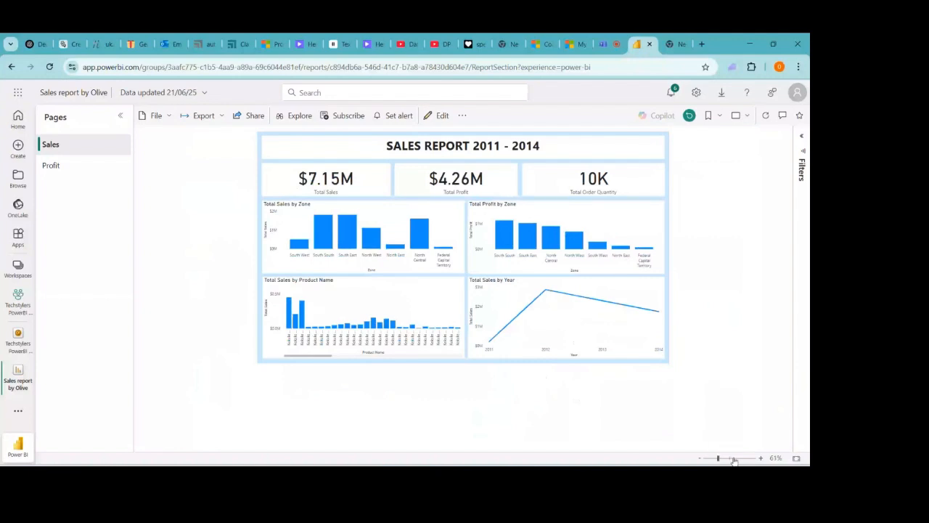
{"action": "left_click", "coordinate": [729, 459]}
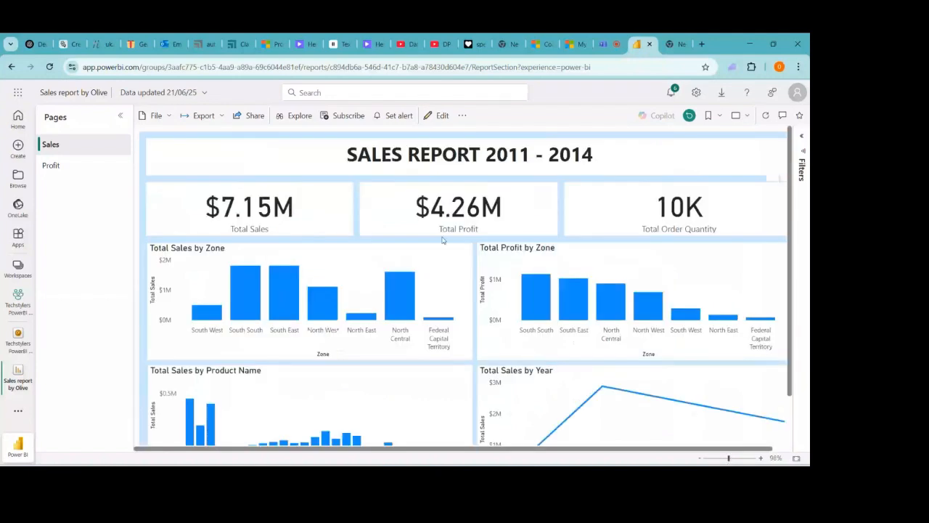
{"action": "left_click", "coordinate": [18, 347]}
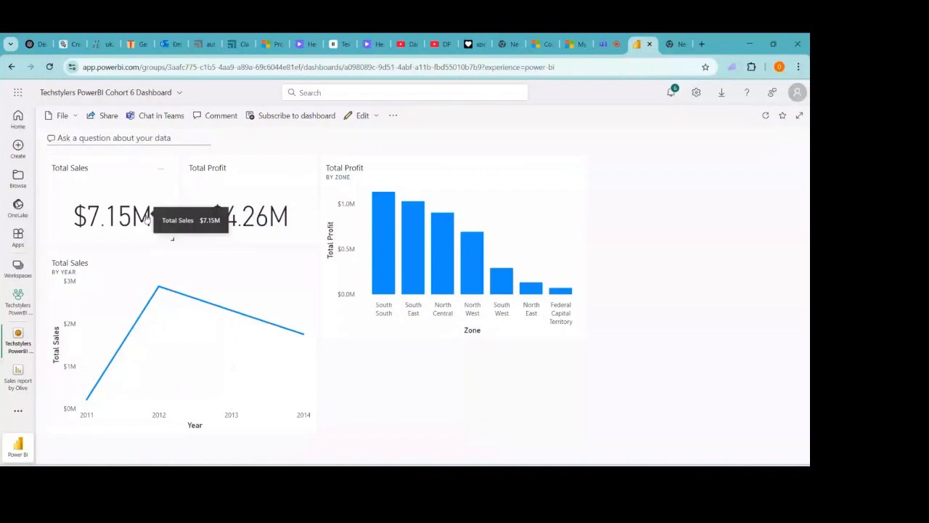
{"action": "left_click", "coordinate": [423, 238]}
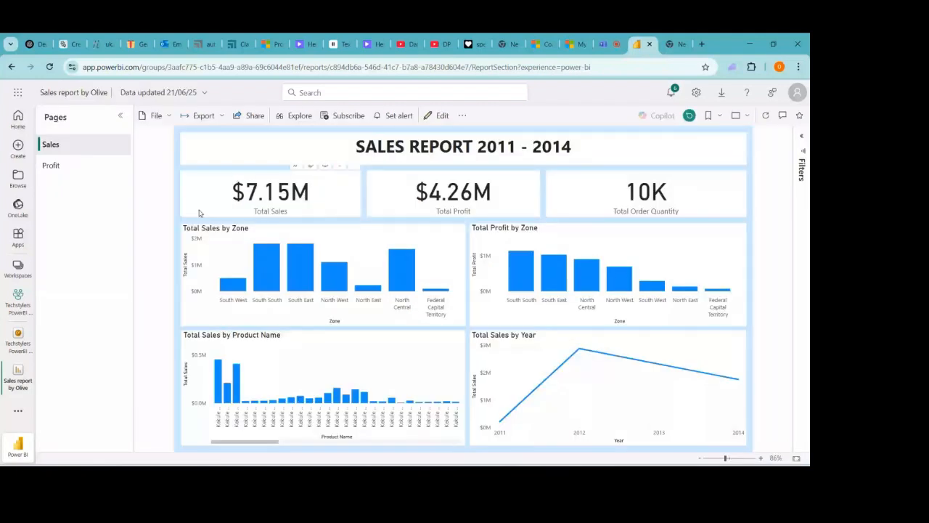
{"action": "left_click", "coordinate": [78, 167]}
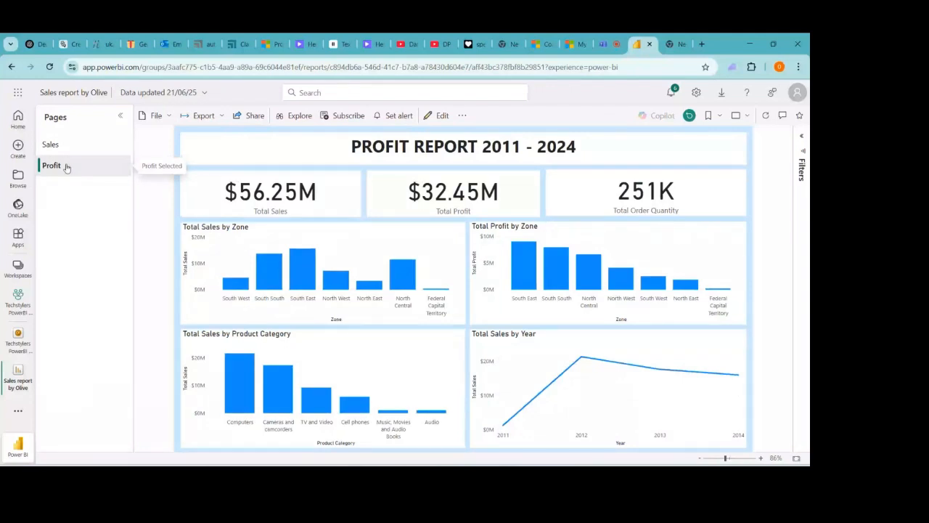
{"action": "left_click", "coordinate": [57, 149]}
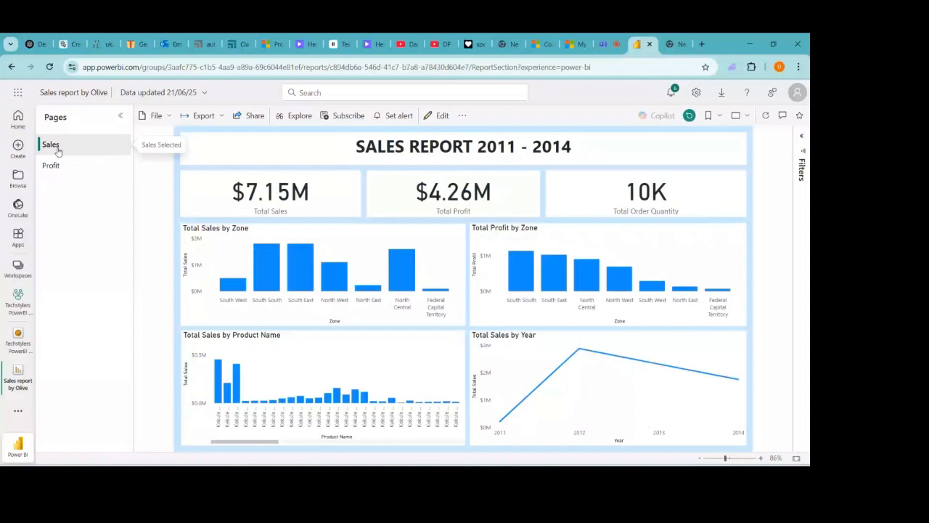
{"action": "left_click", "coordinate": [57, 166]}
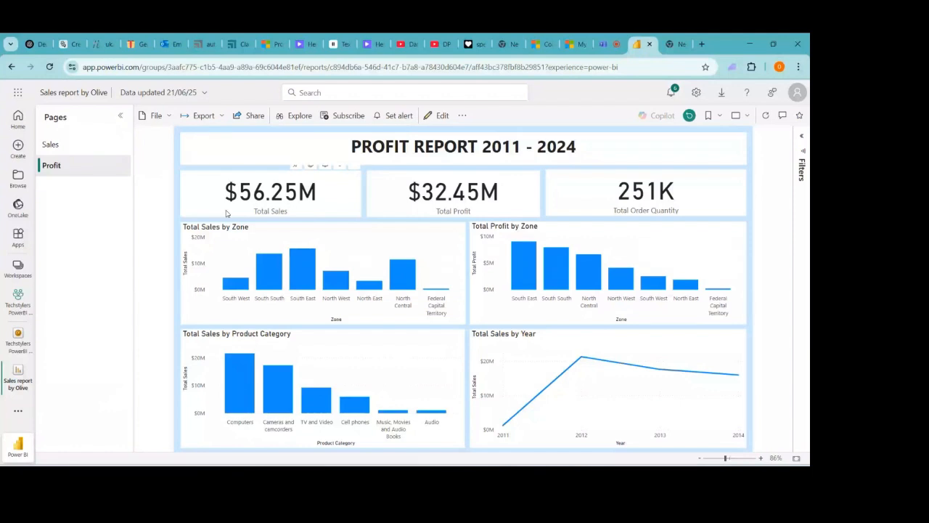
{"action": "left_click", "coordinate": [80, 149]}
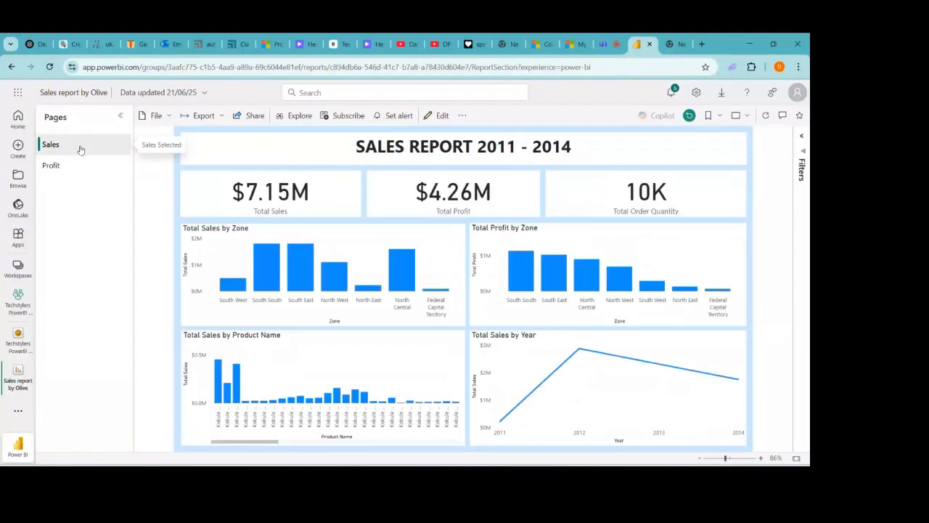
{"action": "left_click", "coordinate": [83, 167]}
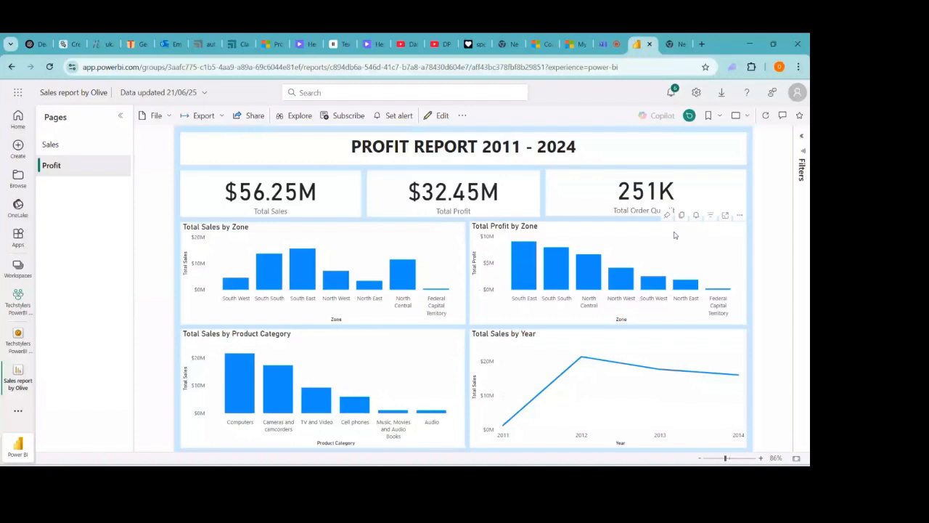
- Pin the Profit page's Total Profit by Zone chart to the existing Cohort 6 dashboard
{"action": "left_click", "coordinate": [667, 216]}
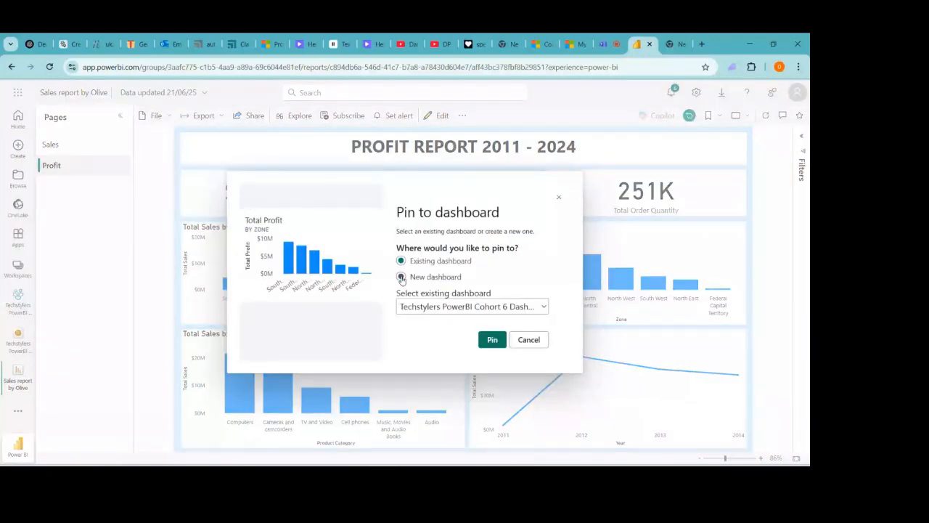
{"action": "left_click", "coordinate": [402, 278]}
{"action": "left_click", "coordinate": [421, 267]}
{"action": "left_click", "coordinate": [493, 340]}
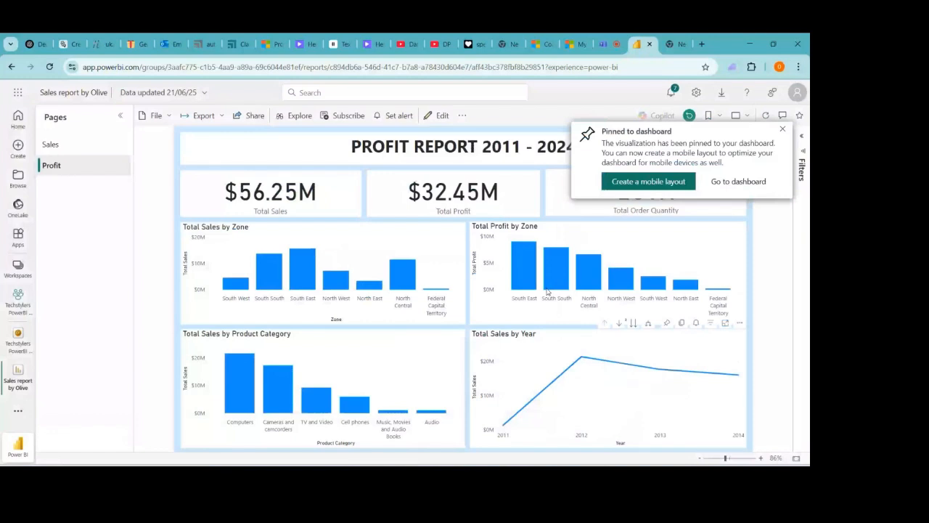
- Go to the Cohort 6 dashboard from the pin notification and show its Edit options
{"action": "left_click", "coordinate": [749, 185]}
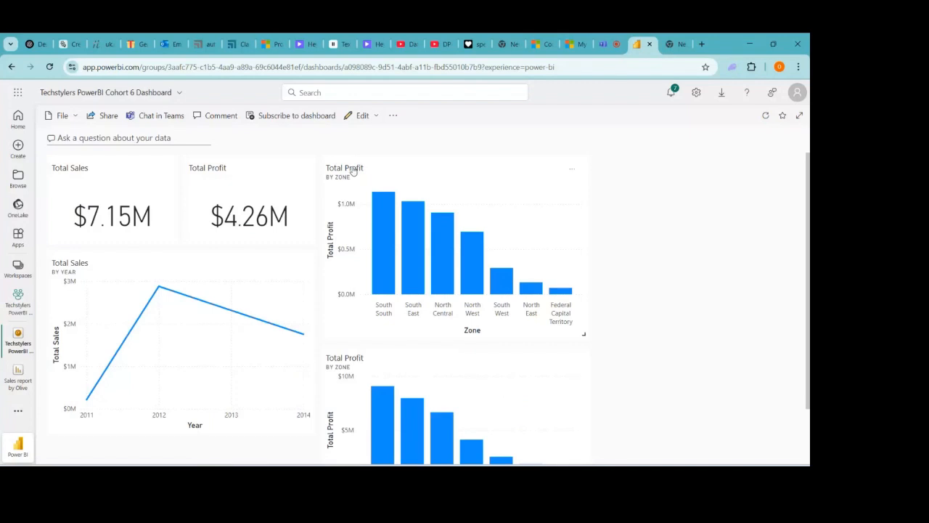
{"action": "left_click", "coordinate": [363, 116]}
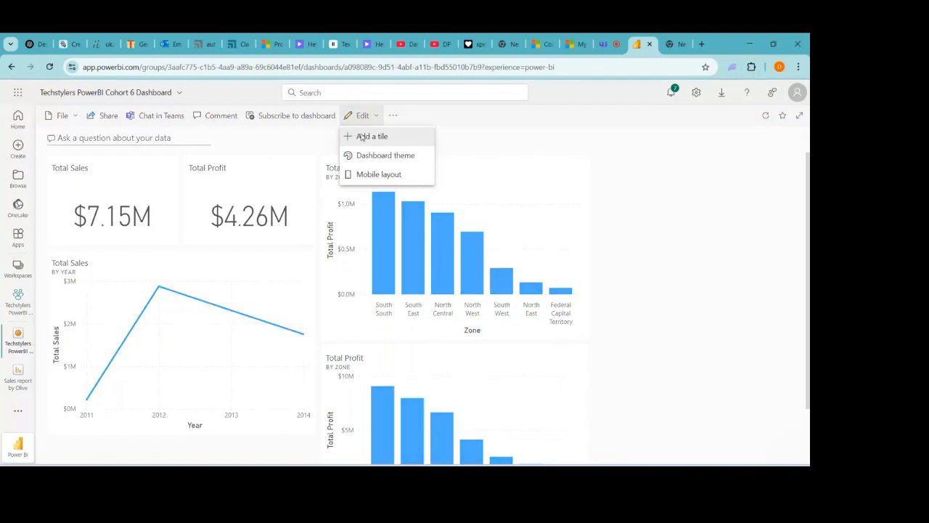
{"action": "left_click", "coordinate": [353, 136]}
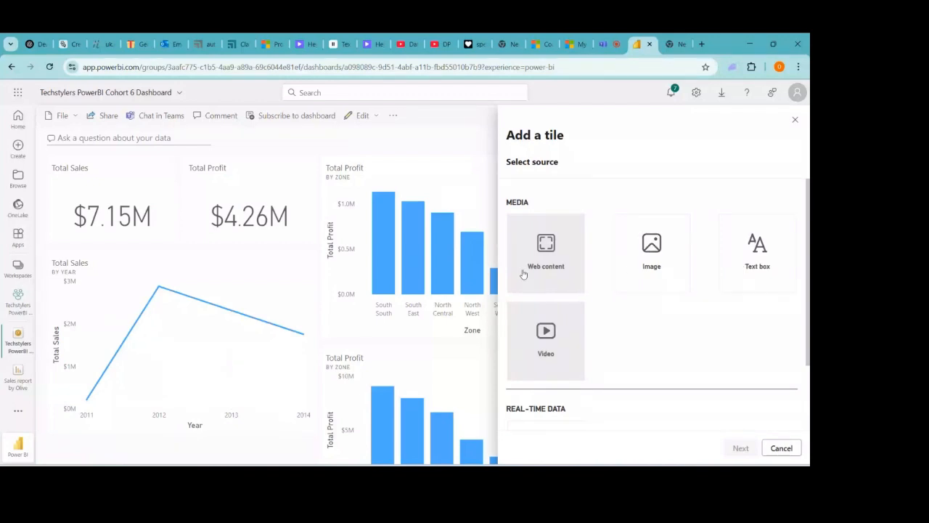
{"action": "left_click", "coordinate": [653, 247]}
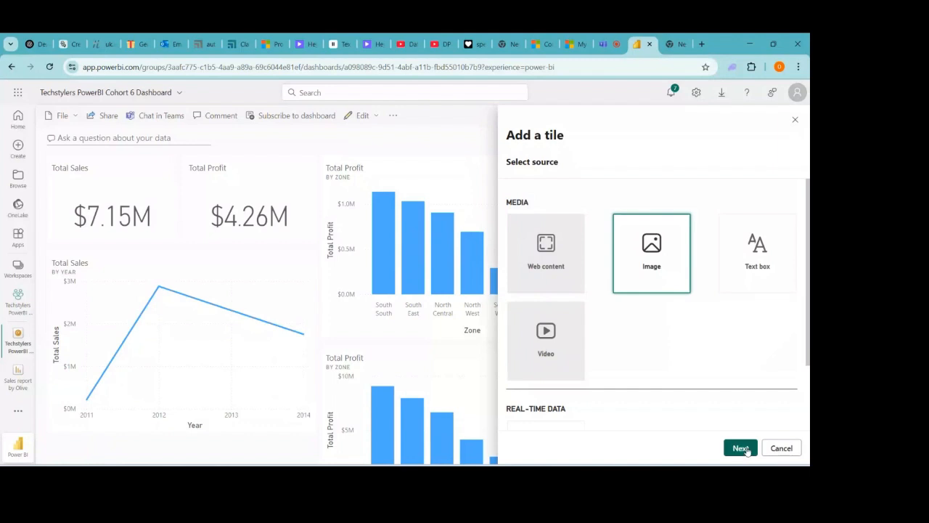
{"action": "left_click", "coordinate": [741, 448]}
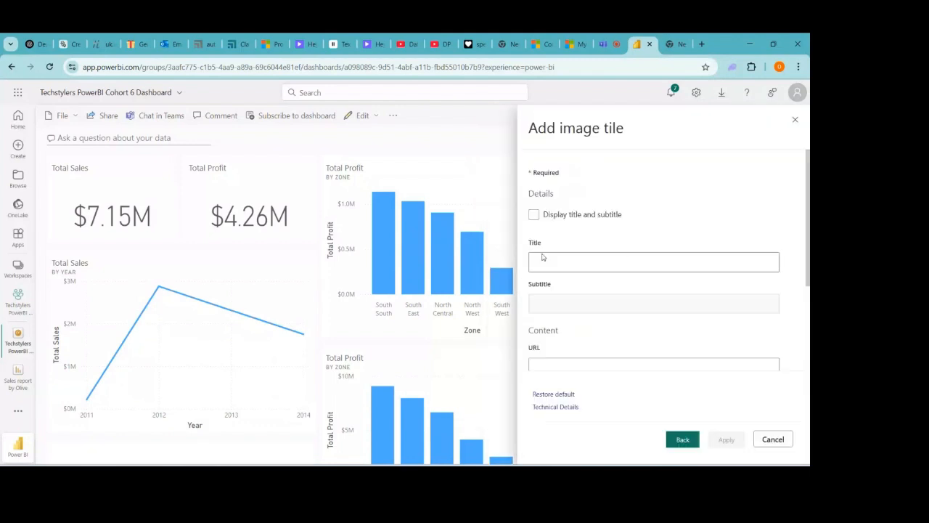
{"action": "left_click", "coordinate": [771, 440]}
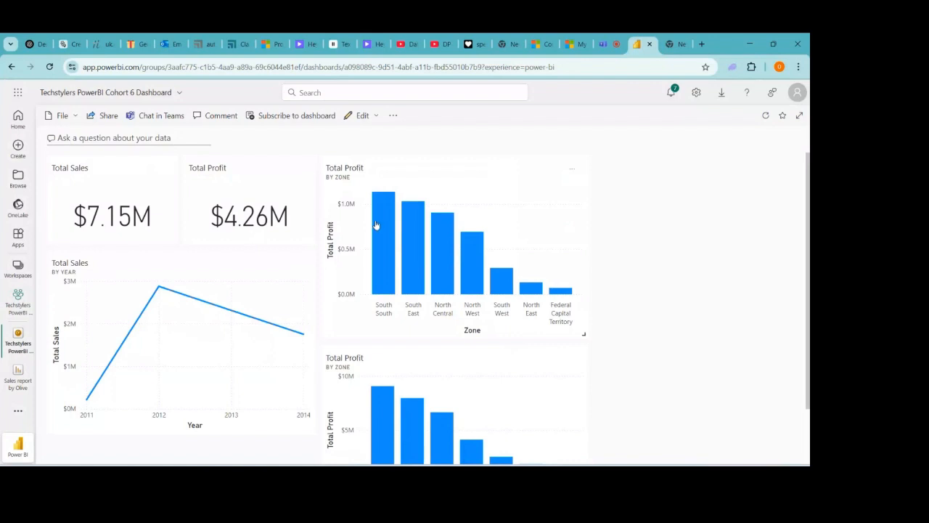
- Resize the Total Profit by Zone tile and shift it down and to the right
{"action": "mouse_move", "coordinate": [382, 217]}
{"action": "mouse_move", "coordinate": [585, 336]}
{"action": "left_mouse_down"}
{"action": "mouse_move", "coordinate": [489, 272]}
{"action": "mouse_move", "coordinate": [588, 337]}
{"action": "left_mouse_up"}
{"action": "left_click_drag", "start_coordinate": [489, 196], "coordinate": [573, 167]}
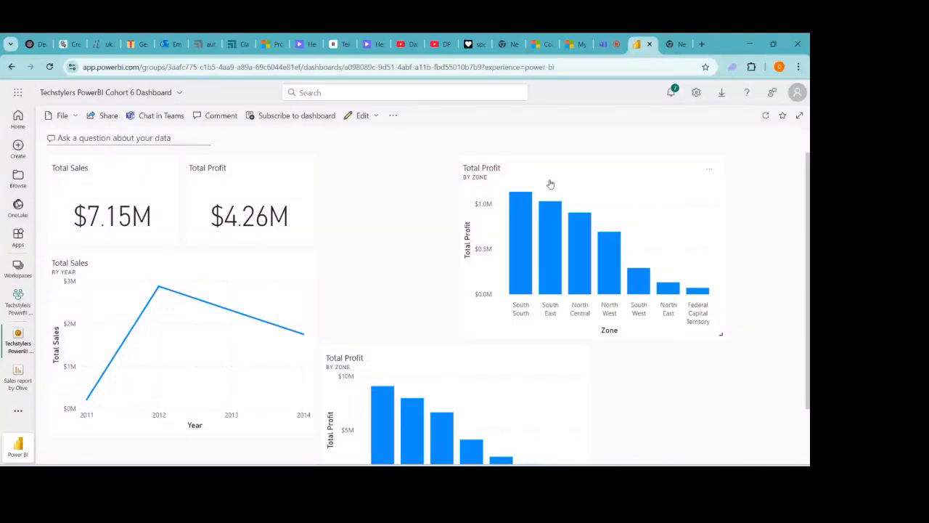
{"action": "left_click_drag", "start_coordinate": [550, 184], "coordinate": [581, 203]}
{"action": "right_click", "coordinate": [600, 211]}
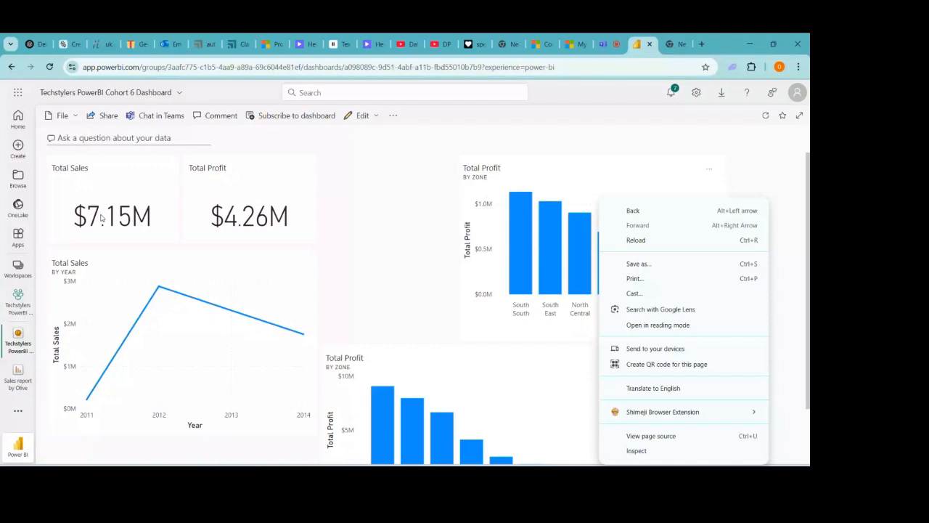
{"action": "left_click", "coordinate": [98, 182]}
- Place the Total Profit card below Total Sales and the yearly sales chart at far right
{"action": "mouse_move", "coordinate": [96, 167]}
{"action": "left_mouse_down"}
{"action": "mouse_move", "coordinate": [135, 164]}
{"action": "mouse_move", "coordinate": [102, 152]}
{"action": "left_mouse_up"}
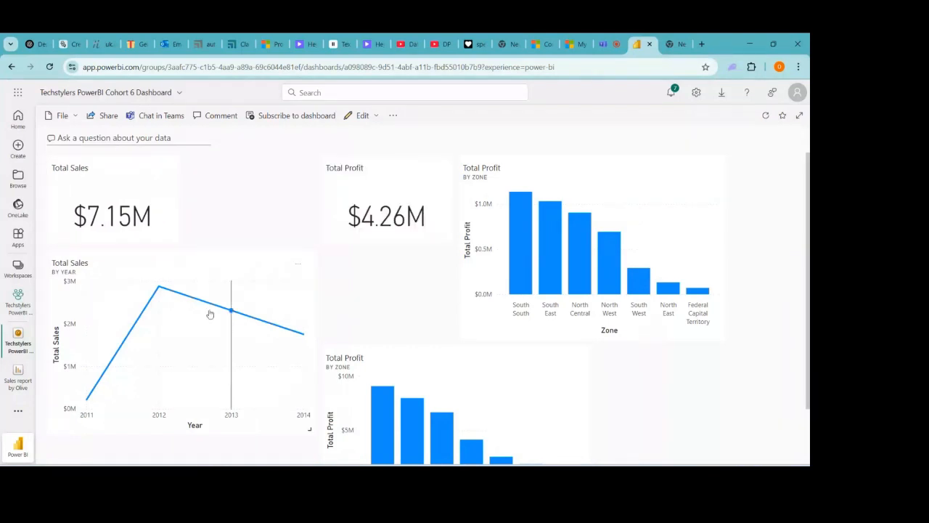
{"action": "left_click_drag", "start_coordinate": [176, 317], "coordinate": [443, 324]}
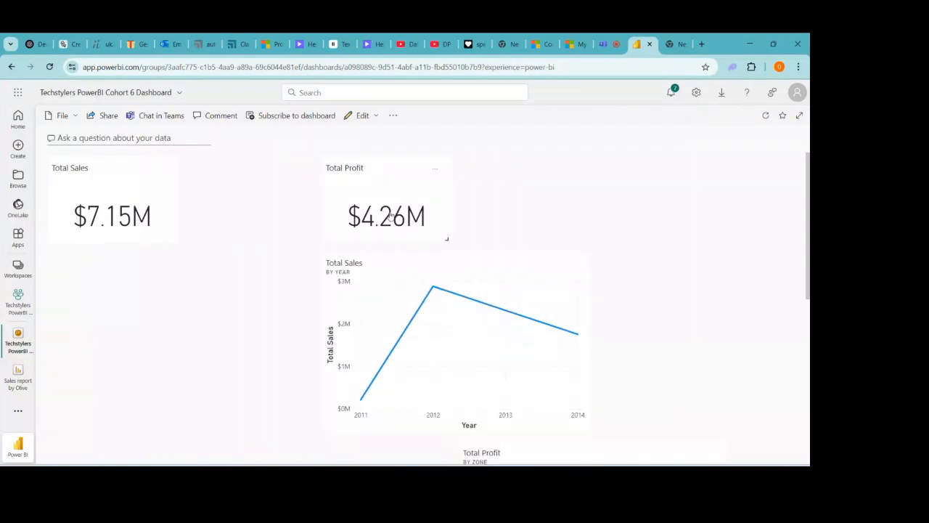
{"action": "left_click_drag", "start_coordinate": [390, 215], "coordinate": [80, 311]}
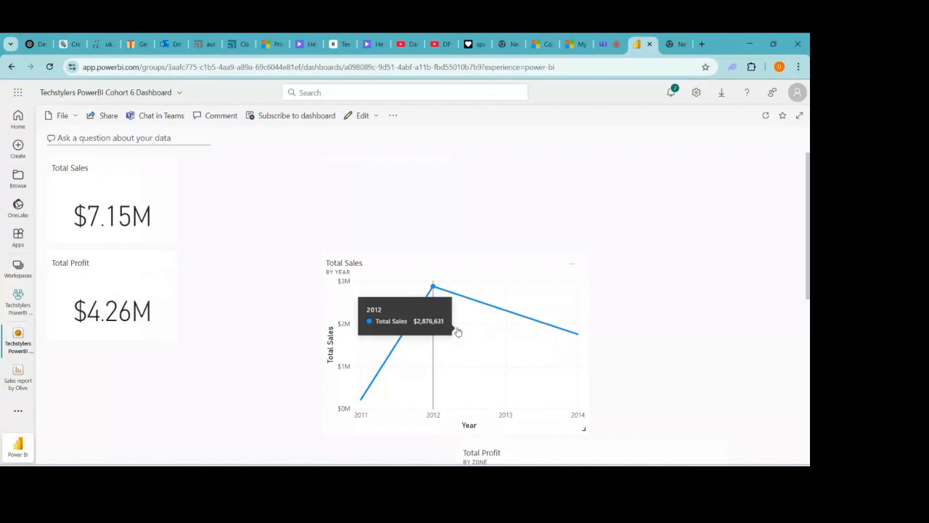
{"action": "left_click_drag", "start_coordinate": [457, 332], "coordinate": [726, 239]}
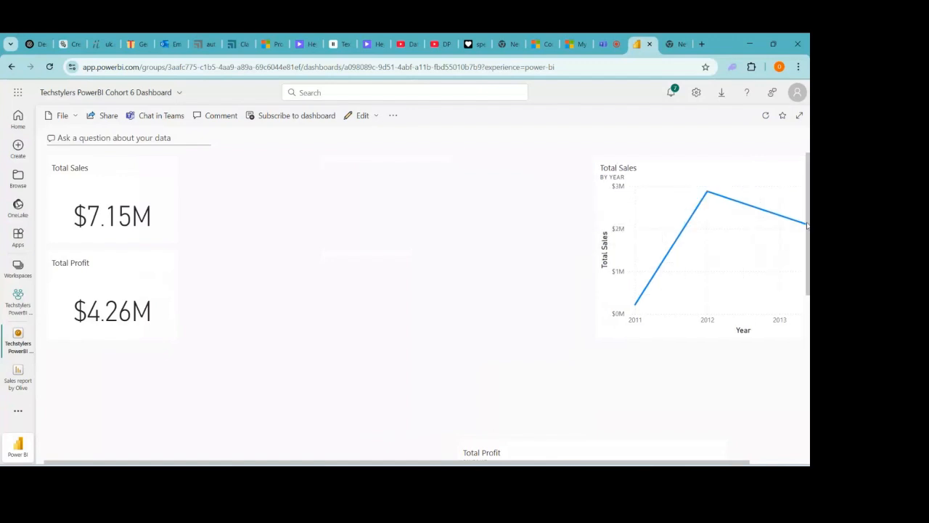
{"action": "left_click_drag", "start_coordinate": [806, 226], "coordinate": [786, 341]}
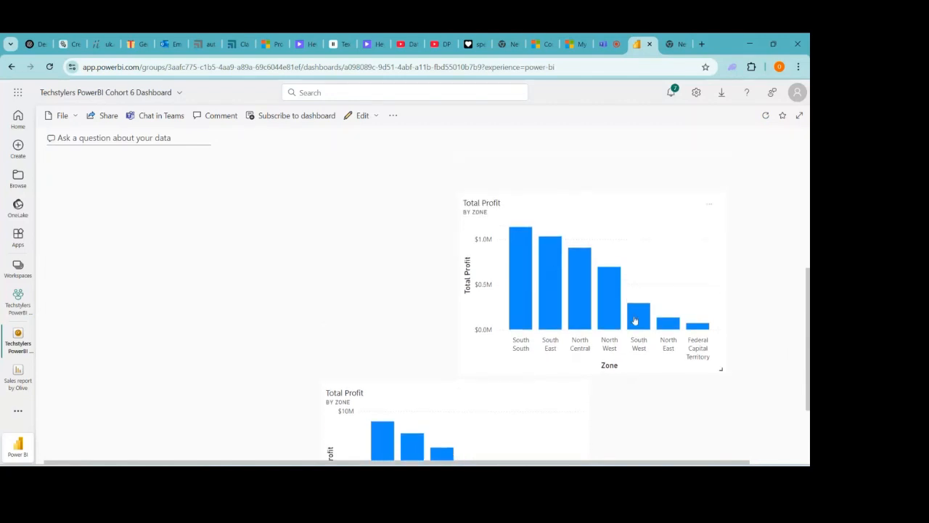
{"action": "mouse_move", "coordinate": [638, 322]}
{"action": "left_mouse_down"}
{"action": "mouse_move", "coordinate": [675, 346]}
{"action": "mouse_move", "coordinate": [641, 323]}
{"action": "left_mouse_up"}
{"action": "left_click", "coordinate": [597, 232]}
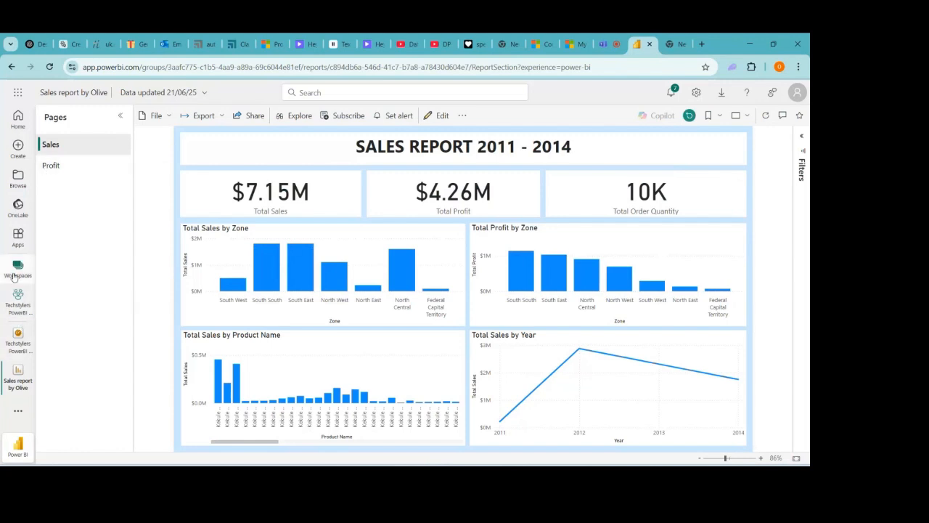
{"action": "left_click", "coordinate": [14, 341]}
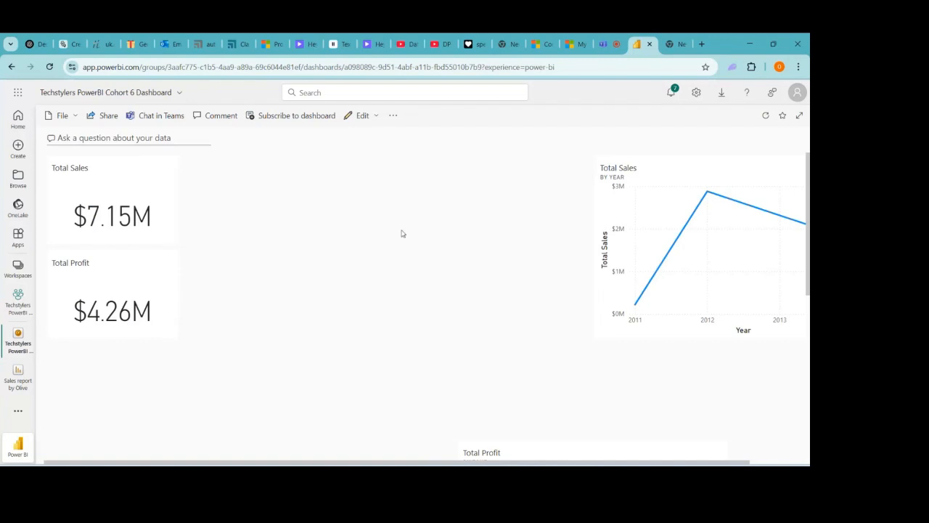
- Move the Total Sales by Year chart left and the Total Profit by Zone tile beside it
{"action": "mouse_move", "coordinate": [665, 236]}
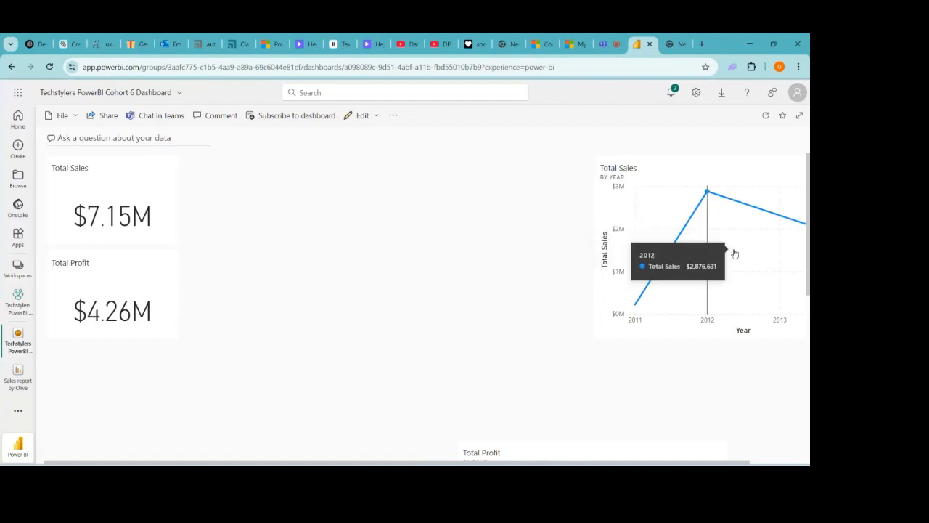
{"action": "left_click_drag", "start_coordinate": [760, 239], "coordinate": [354, 269]}
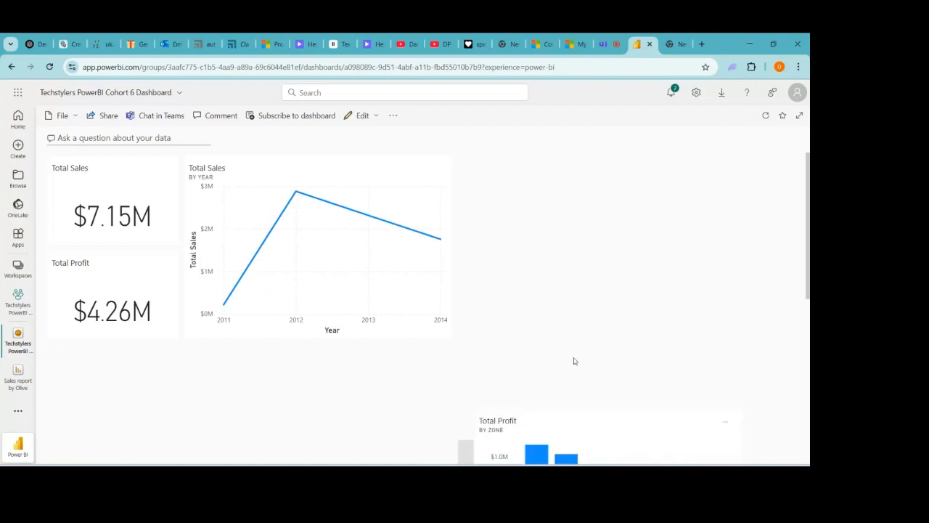
{"action": "left_click_drag", "start_coordinate": [611, 132], "coordinate": [538, 165]}
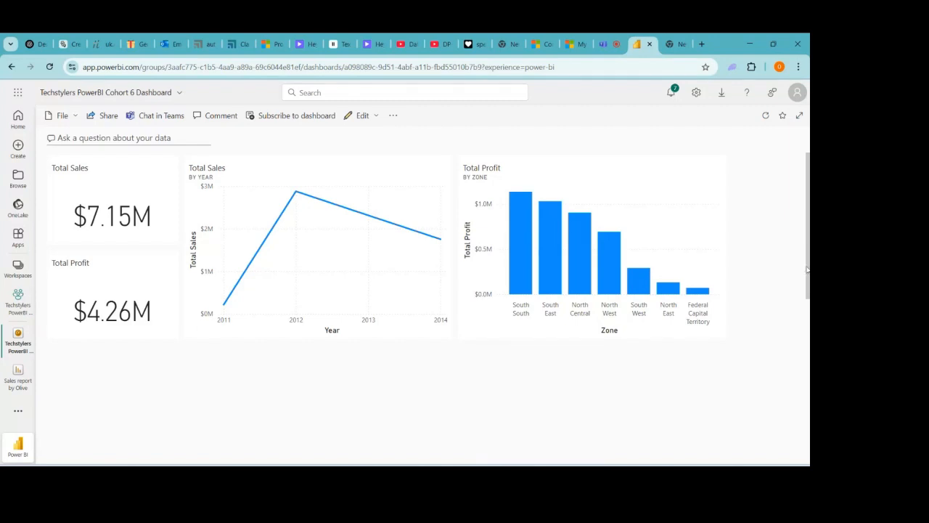
{"action": "right_click", "coordinate": [807, 336]}
{"action": "left_click", "coordinate": [809, 214]}
- Scroll down, drag the second profit tile up, and keep the Total Profit card under Total Sales
{"action": "left_click_drag", "start_coordinate": [807, 214], "coordinate": [806, 375]}
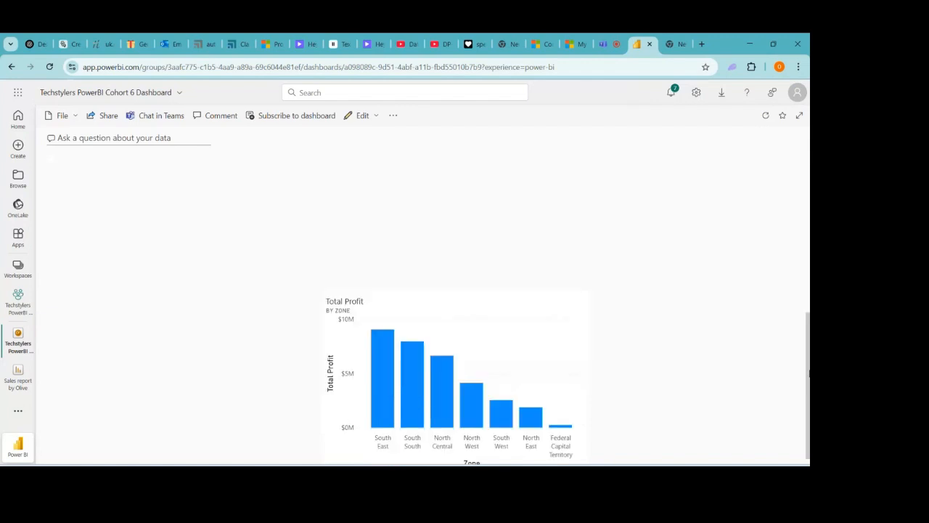
{"action": "right_click", "coordinate": [482, 376]}
{"action": "left_click", "coordinate": [439, 385]}
{"action": "left_click_drag", "start_coordinate": [358, 295], "coordinate": [406, 388]}
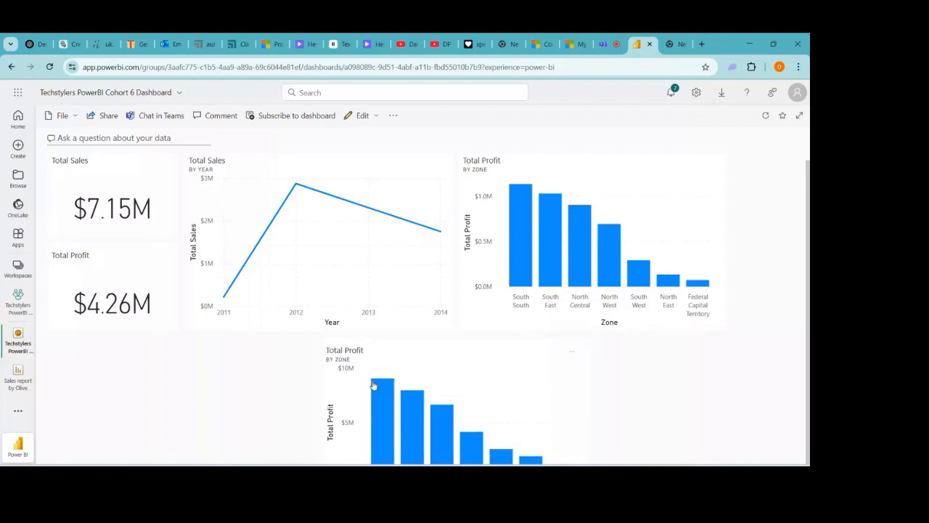
{"action": "right_click", "coordinate": [322, 340]}
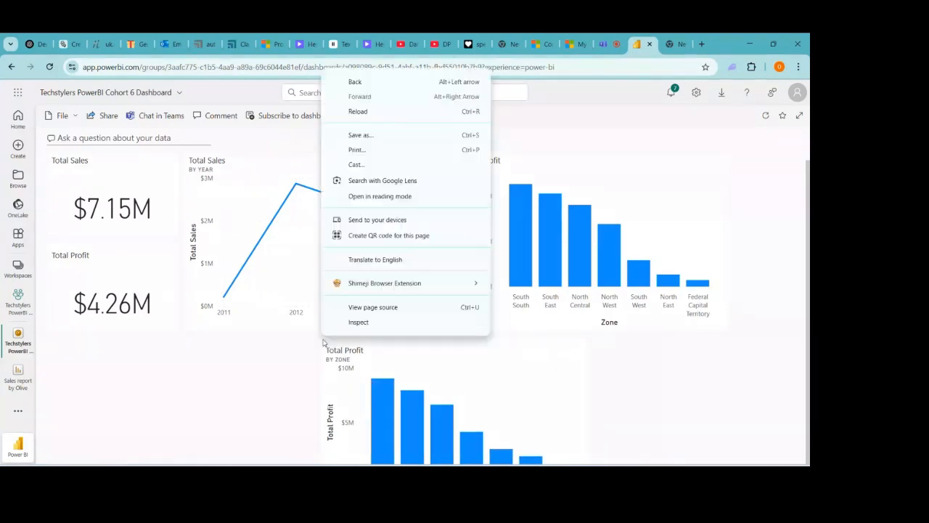
{"action": "left_click", "coordinate": [540, 372]}
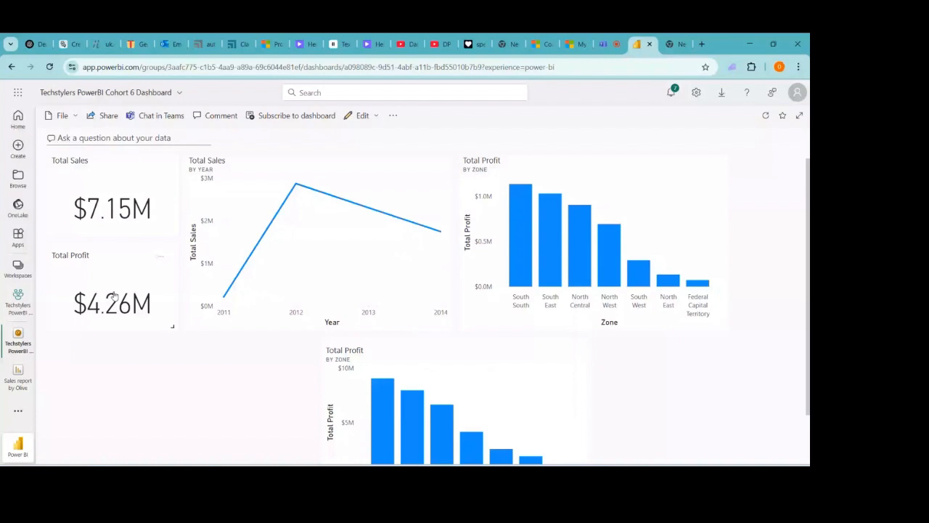
{"action": "left_click_drag", "start_coordinate": [114, 294], "coordinate": [161, 331]}
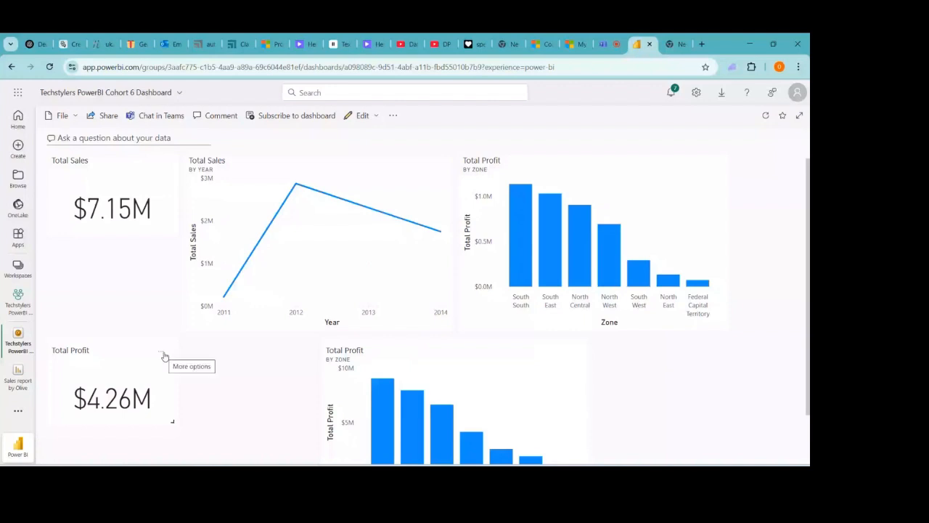
{"action": "left_click_drag", "start_coordinate": [164, 356], "coordinate": [92, 291]}
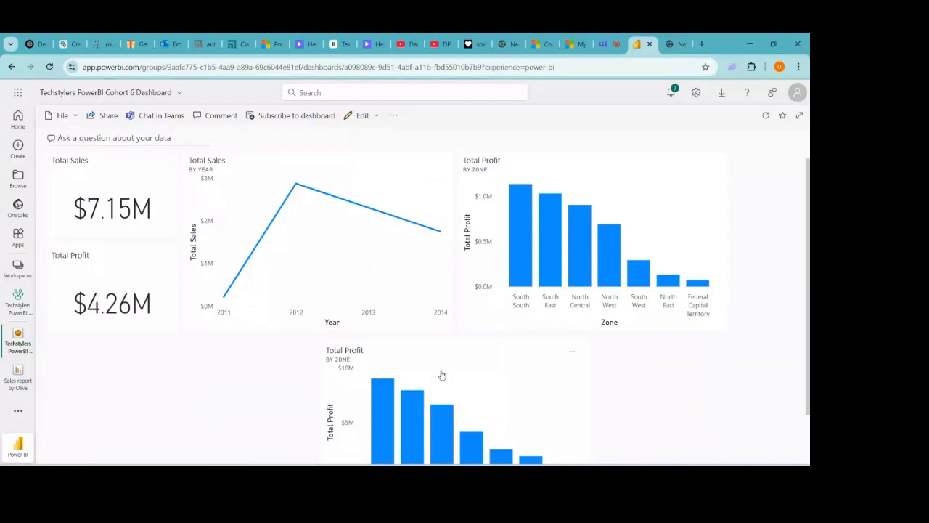
- Delete the duplicate lower Total Profit by Zone tile from its More options menu
{"action": "left_click", "coordinate": [573, 354]}
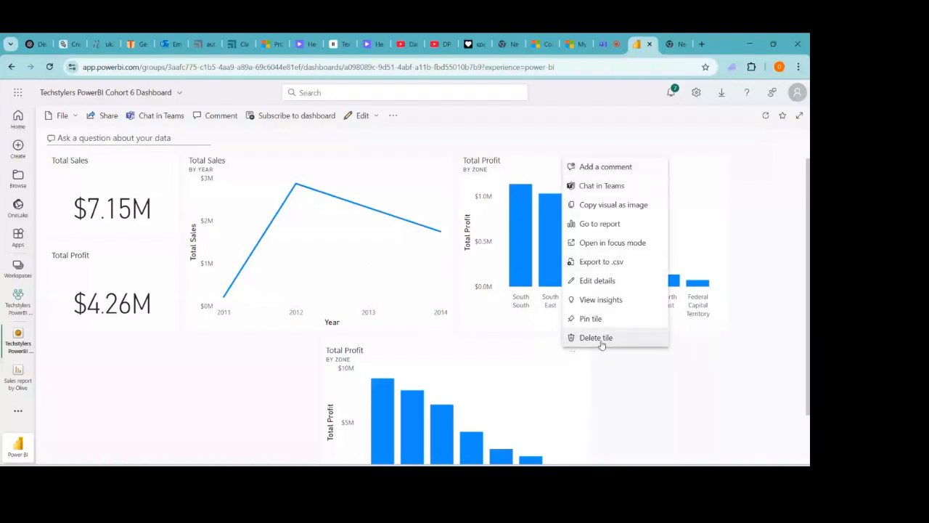
{"action": "left_click", "coordinate": [596, 337]}
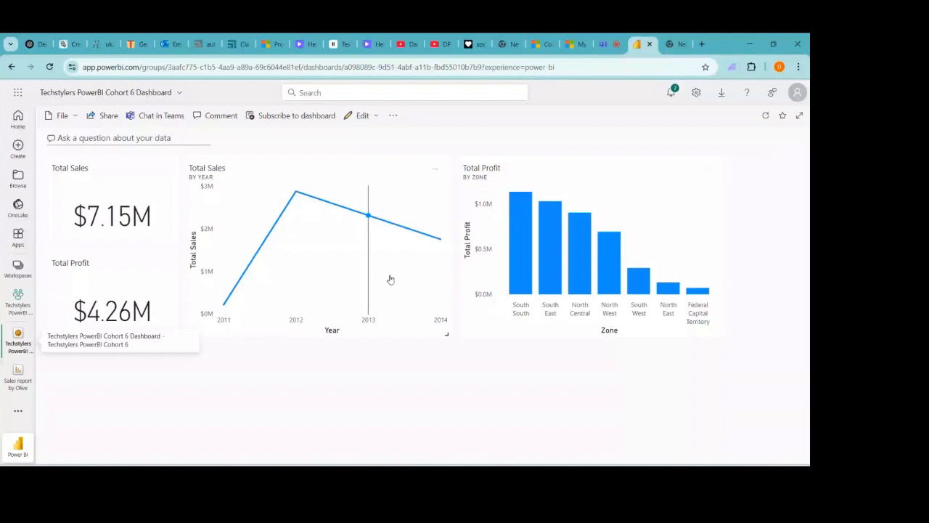
{"action": "mouse_move", "coordinate": [305, 312]}
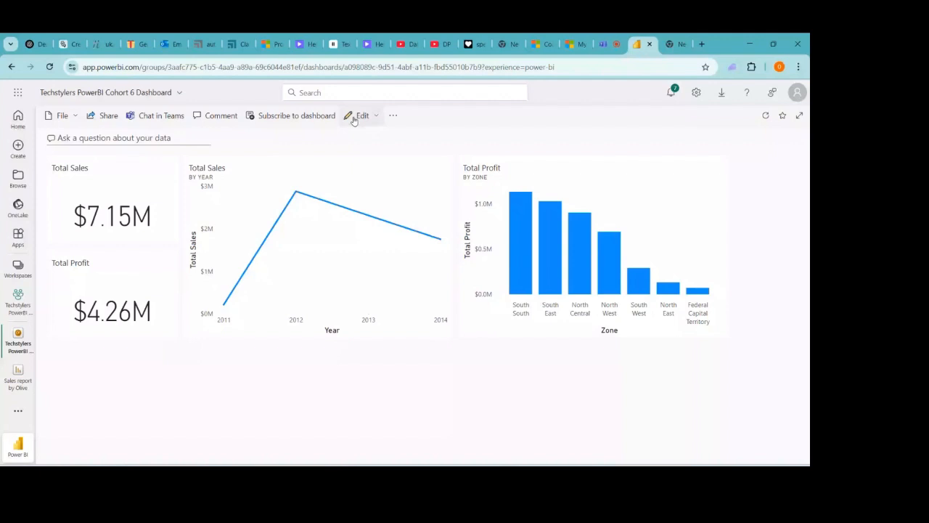
- Apply a Custom dashboard theme: light blue tile background, black text, roughly two-thirds tile opacity
{"action": "left_click", "coordinate": [392, 116]}
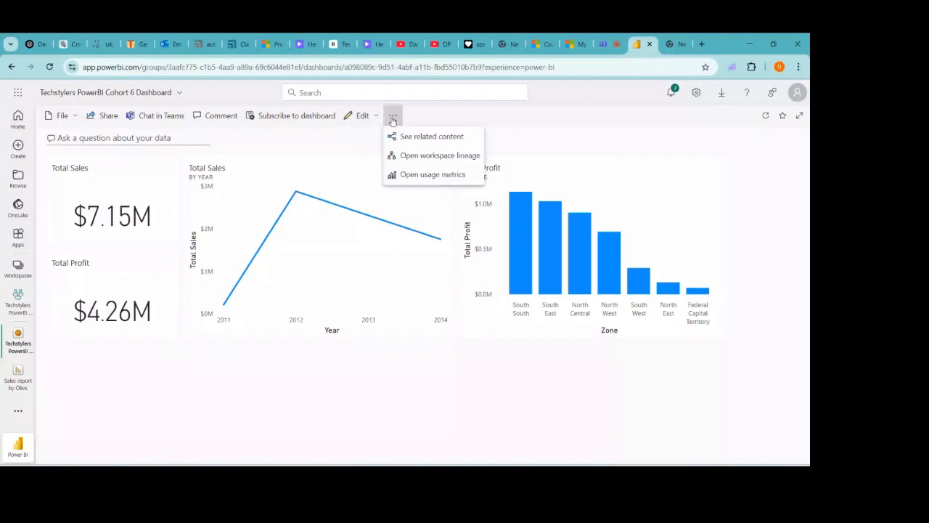
{"action": "left_click", "coordinate": [393, 118]}
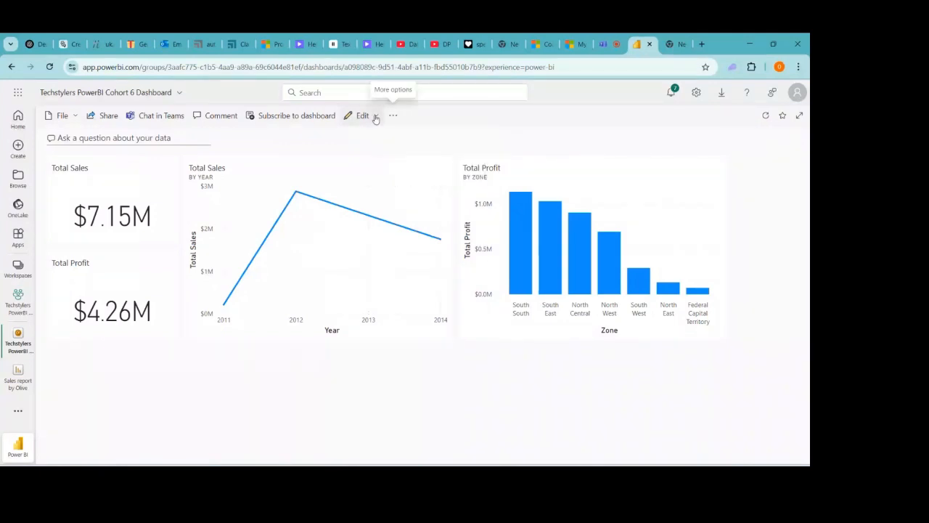
{"action": "left_click", "coordinate": [377, 117]}
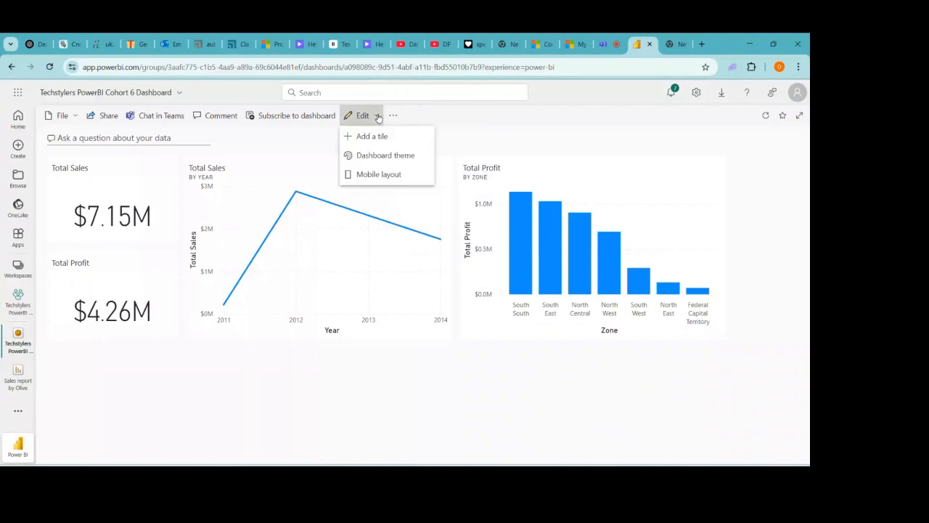
{"action": "left_click", "coordinate": [396, 157]}
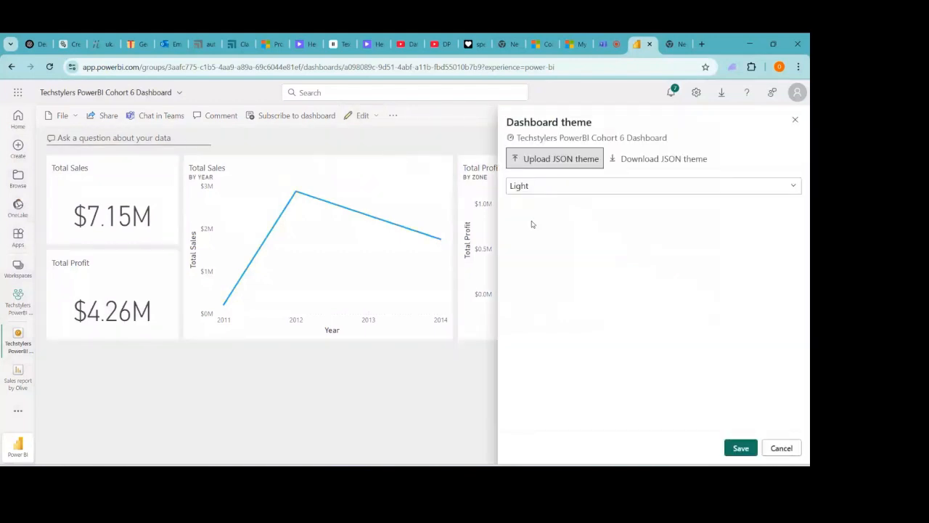
{"action": "left_click", "coordinate": [793, 186]}
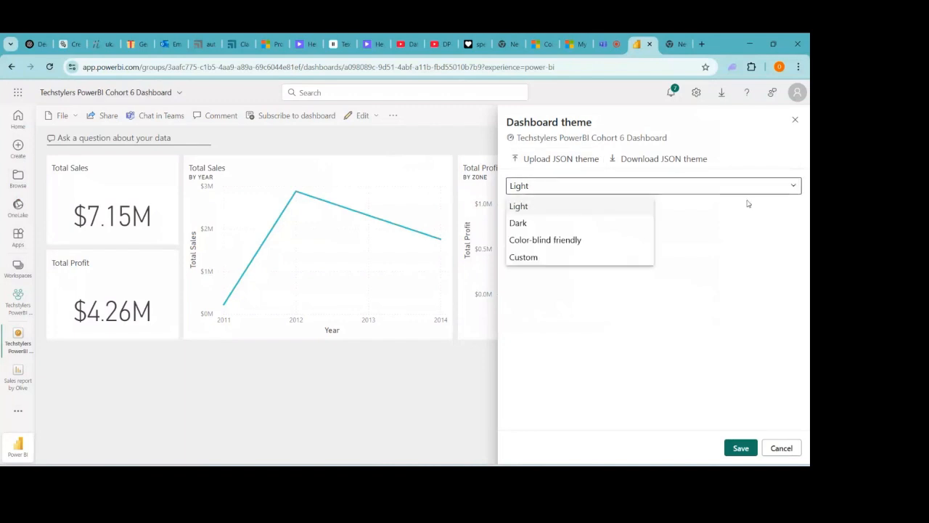
{"action": "left_click", "coordinate": [531, 258]}
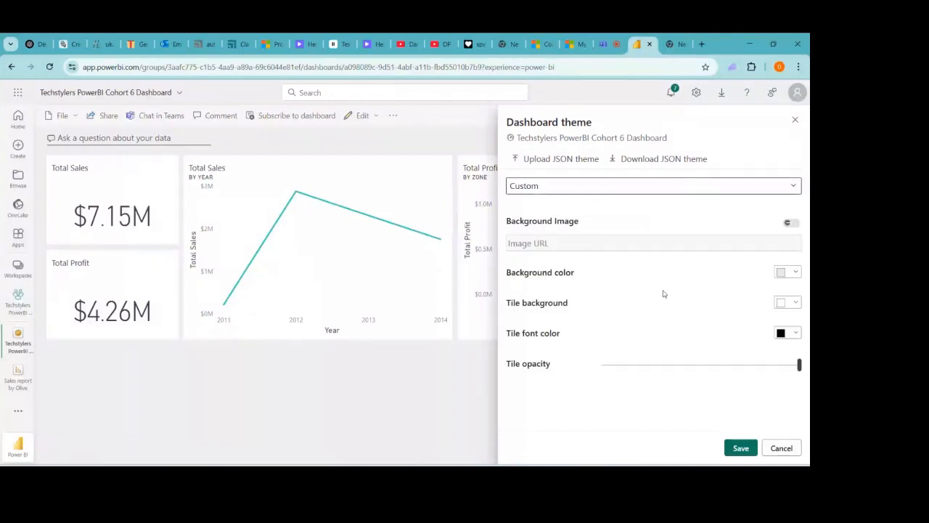
{"action": "left_click", "coordinate": [796, 303]}
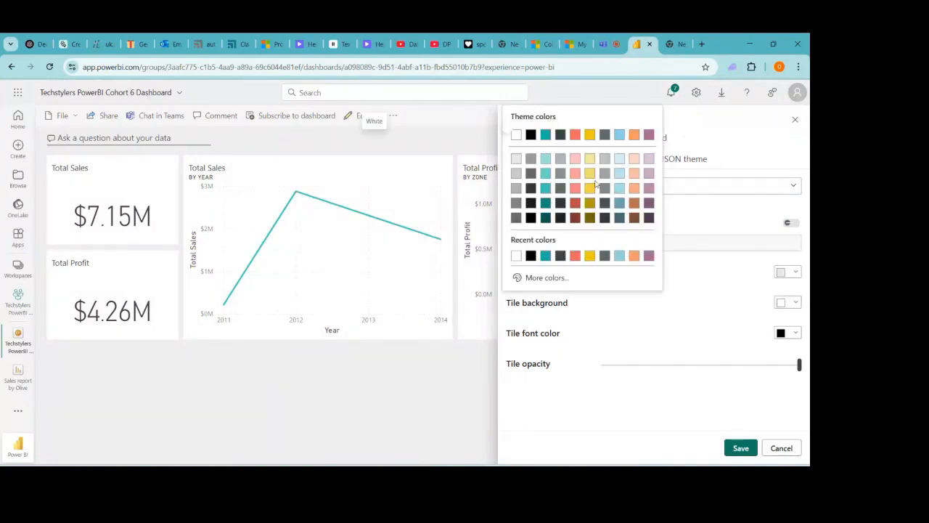
{"action": "left_click", "coordinate": [619, 256]}
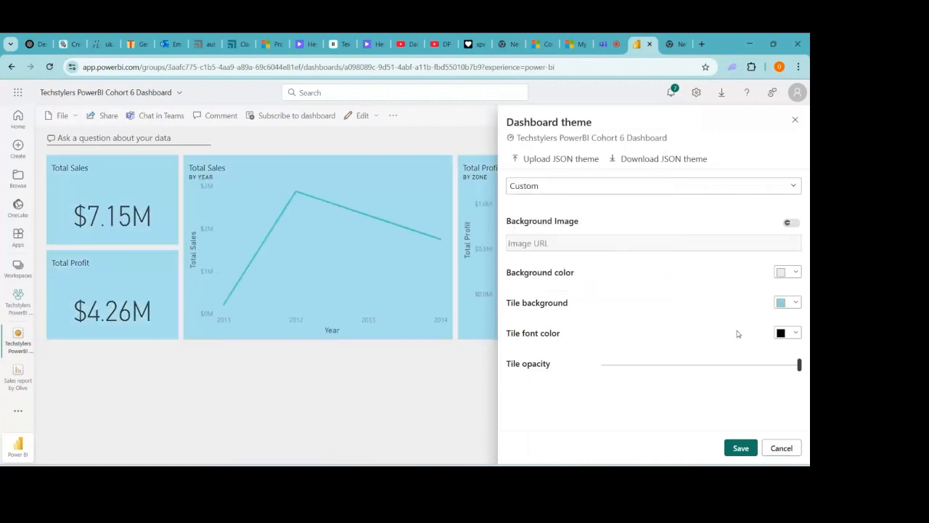
{"action": "left_click", "coordinate": [797, 335]}
{"action": "left_click", "coordinate": [797, 334]}
{"action": "left_click_drag", "start_coordinate": [800, 365], "coordinate": [750, 365]}
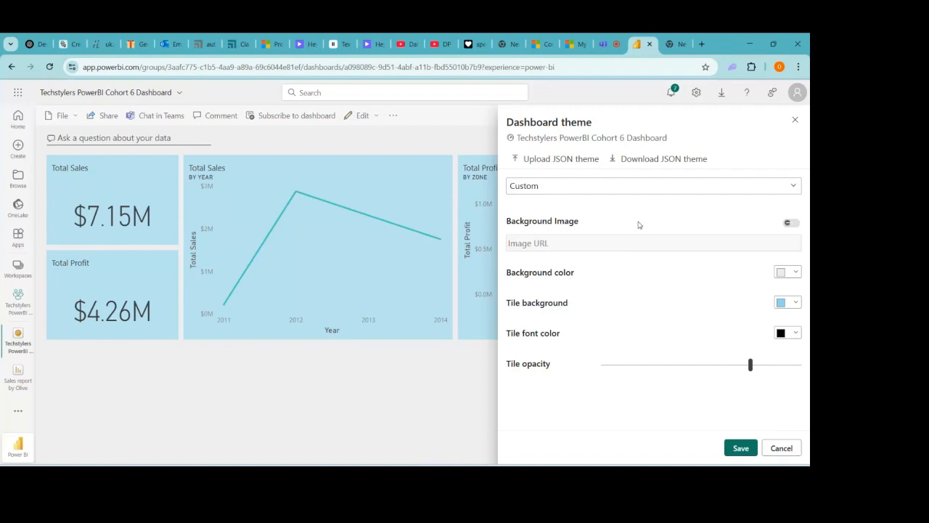
- Save the light-blue custom theme and switch the dashboard into its mobile layout editor
{"action": "left_click", "coordinate": [738, 448]}
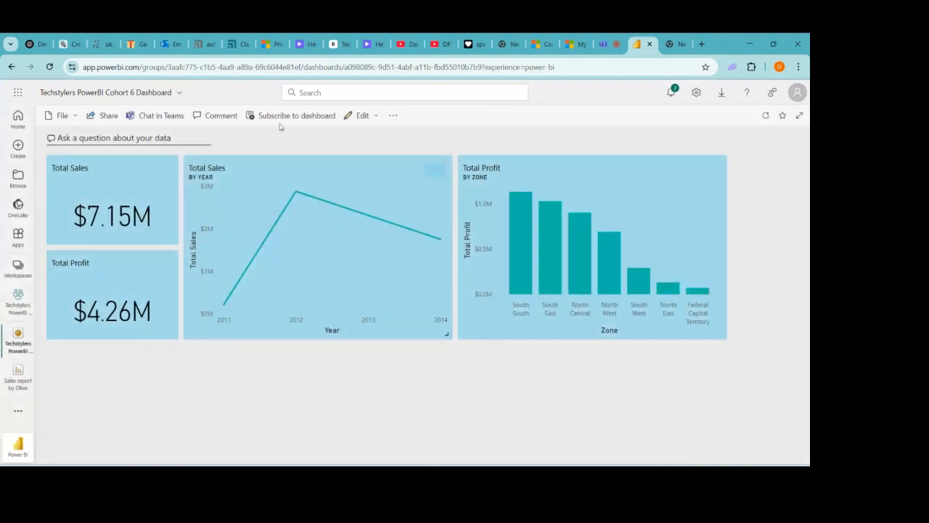
{"action": "left_click", "coordinate": [392, 117]}
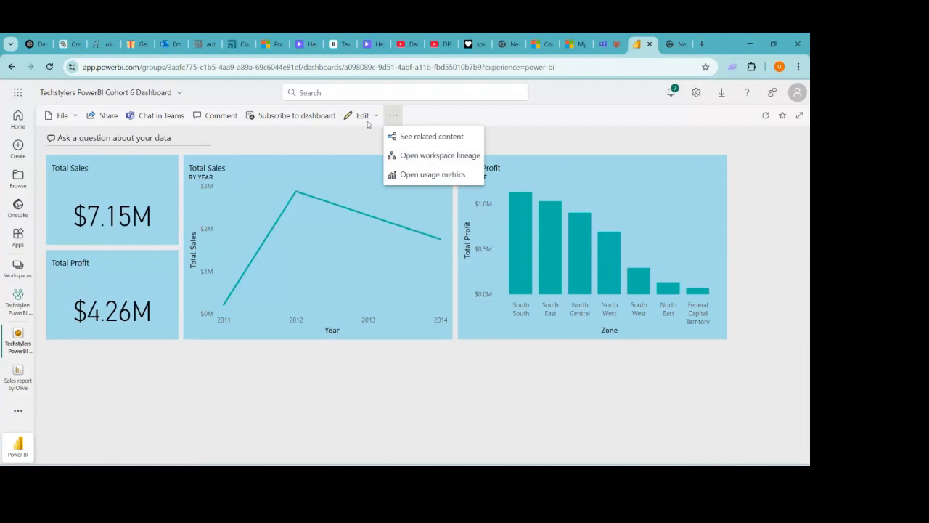
{"action": "left_click", "coordinate": [390, 118]}
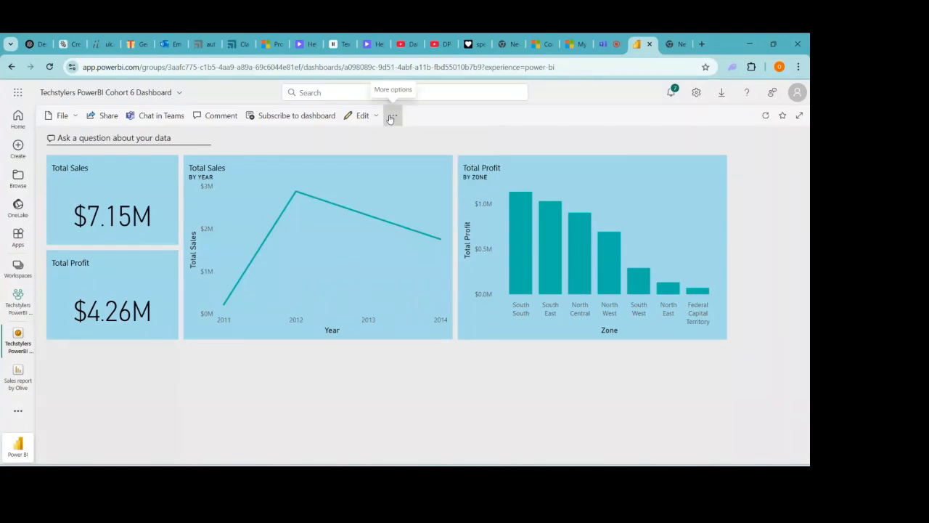
{"action": "left_click", "coordinate": [363, 115]}
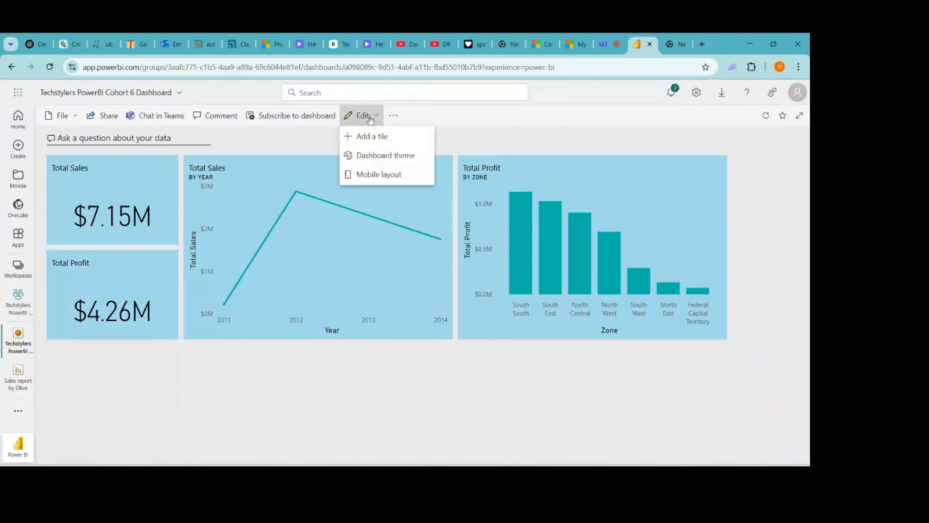
{"action": "left_click", "coordinate": [371, 176]}
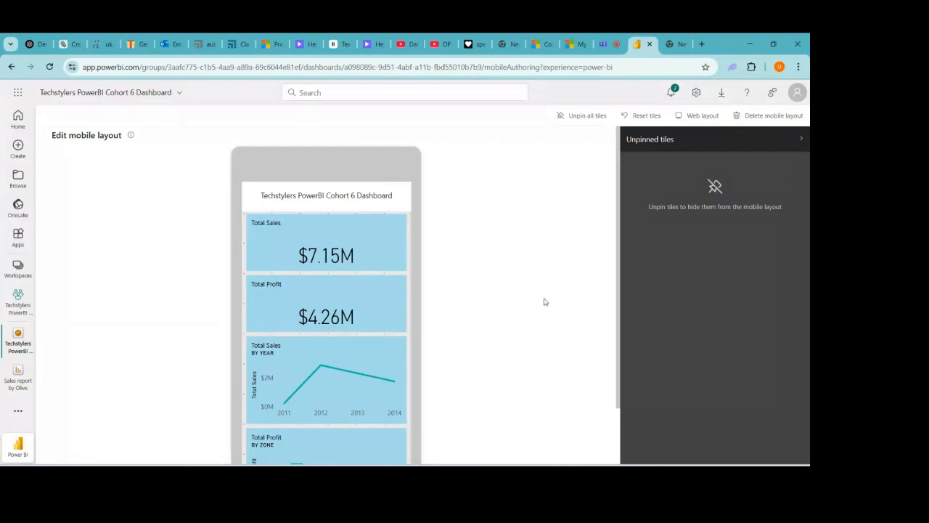
{"action": "mouse_move", "coordinate": [370, 265]}
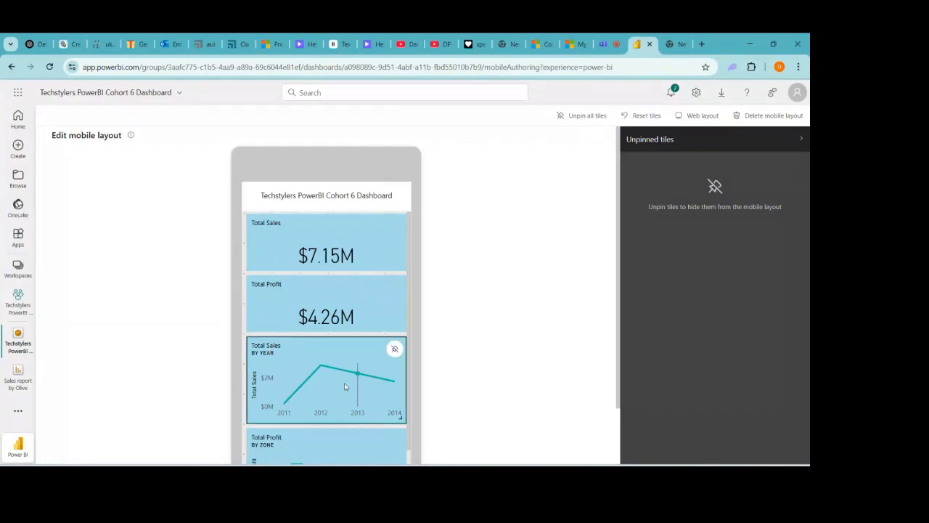
{"action": "mouse_move", "coordinate": [331, 430]}
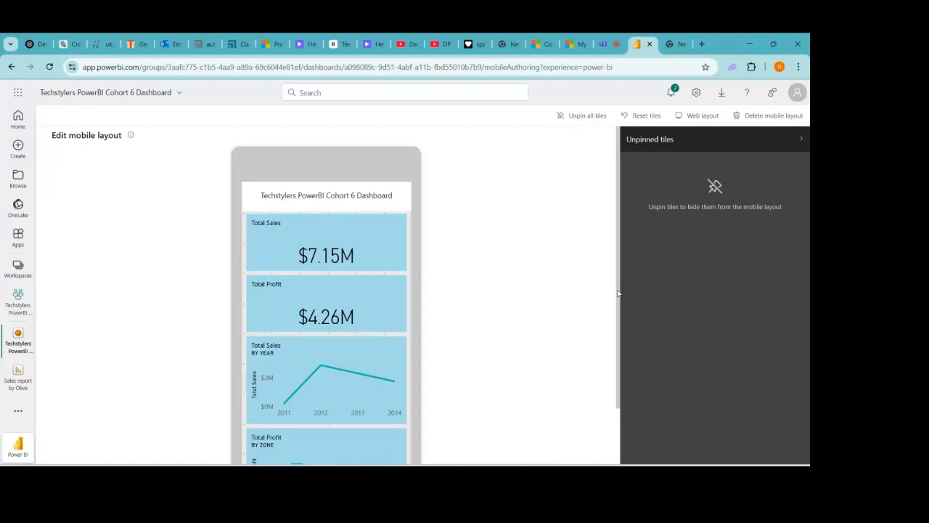
- Move Total Profit by Zone above Total Sales by Year, then shorten the Total Sales, Total Profit and profit-by-zone tiles
{"action": "scroll", "coordinate": [355, 402], "scroll_direction": "down", "scroll_amount": 1}
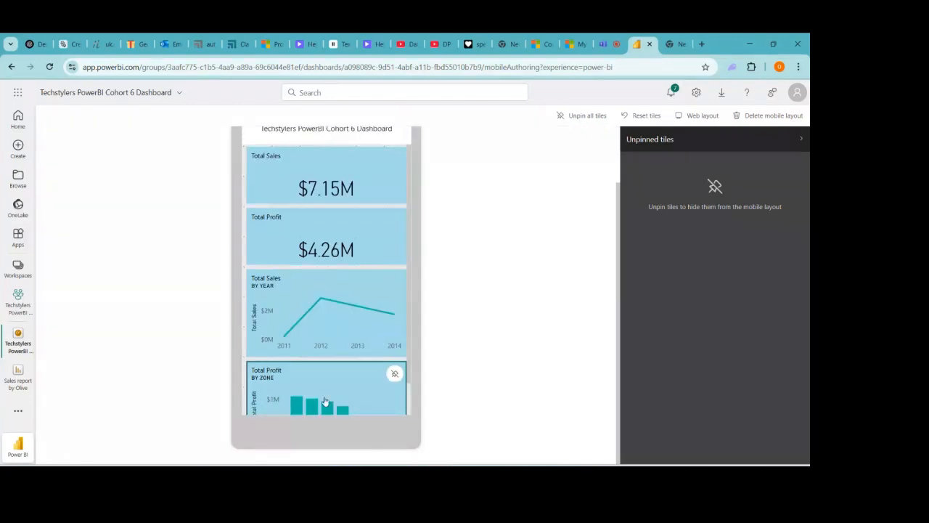
{"action": "left_click_drag", "start_coordinate": [326, 402], "coordinate": [319, 309]}
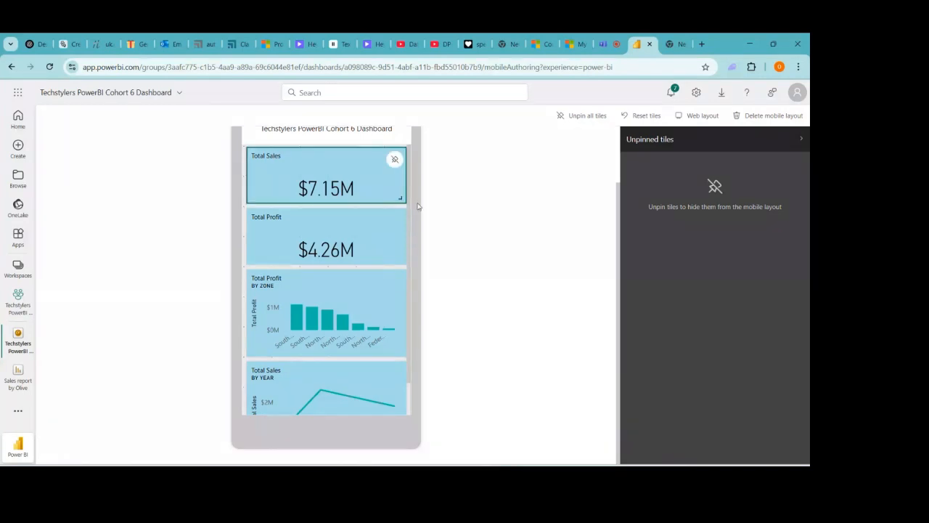
{"action": "left_click_drag", "start_coordinate": [400, 197], "coordinate": [400, 183]}
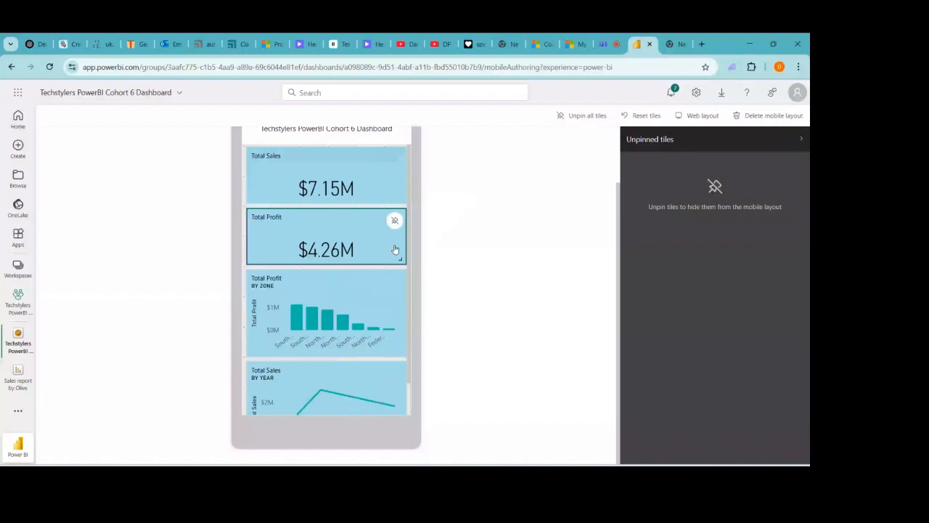
{"action": "left_click_drag", "start_coordinate": [399, 258], "coordinate": [403, 249]}
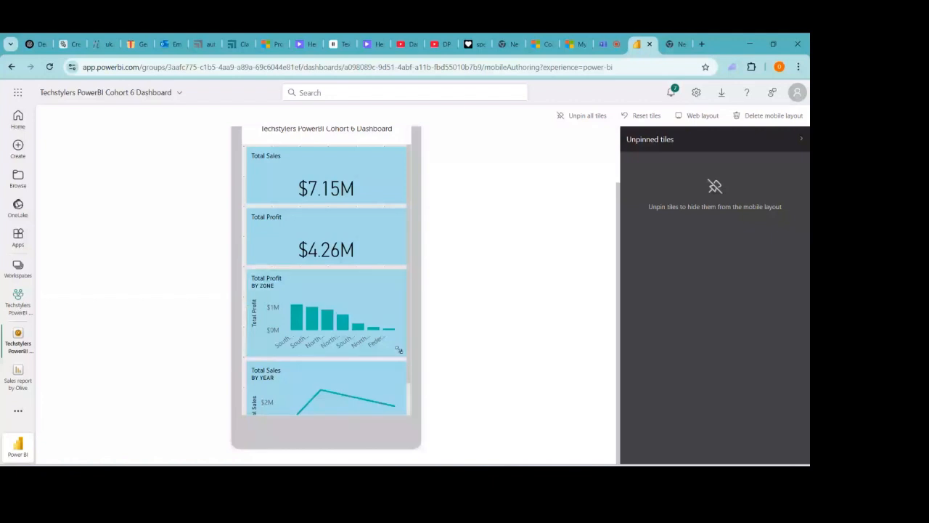
{"action": "left_click_drag", "start_coordinate": [398, 349], "coordinate": [393, 323]}
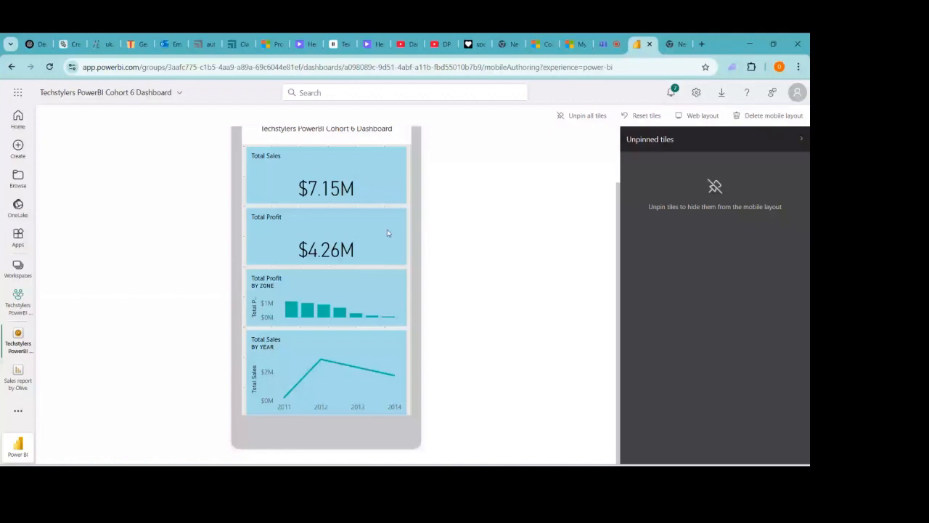
- Place half-width Total Sales and Total Profit side by side, shorten Total Sales by Year, then return to the workspace
{"action": "scroll", "coordinate": [464, 207], "scroll_direction": "up", "scroll_amount": 2}
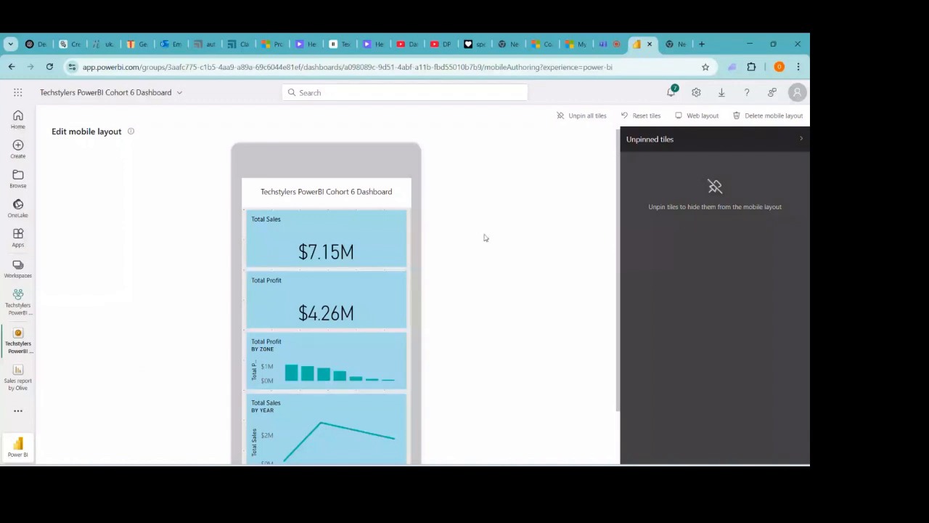
{"action": "left_click_drag", "start_coordinate": [400, 261], "coordinate": [308, 265]}
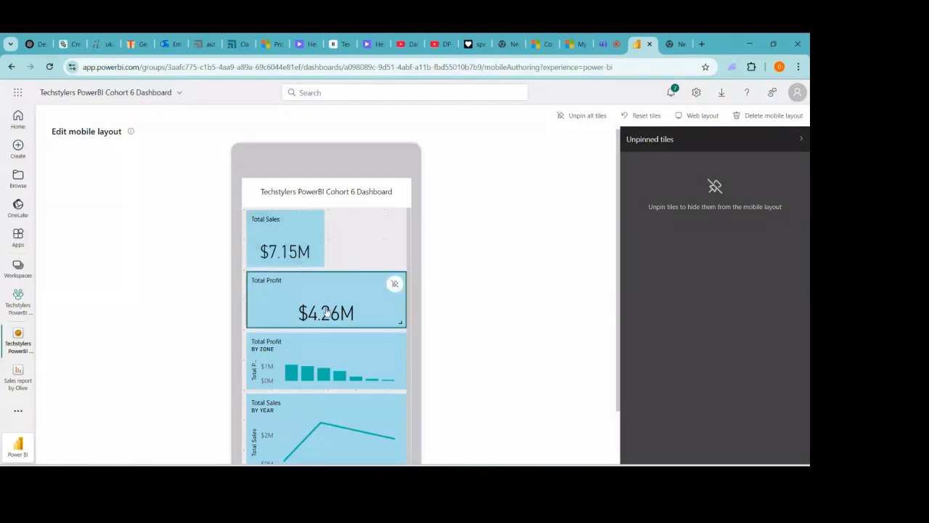
{"action": "left_click_drag", "start_coordinate": [384, 327], "coordinate": [401, 260]}
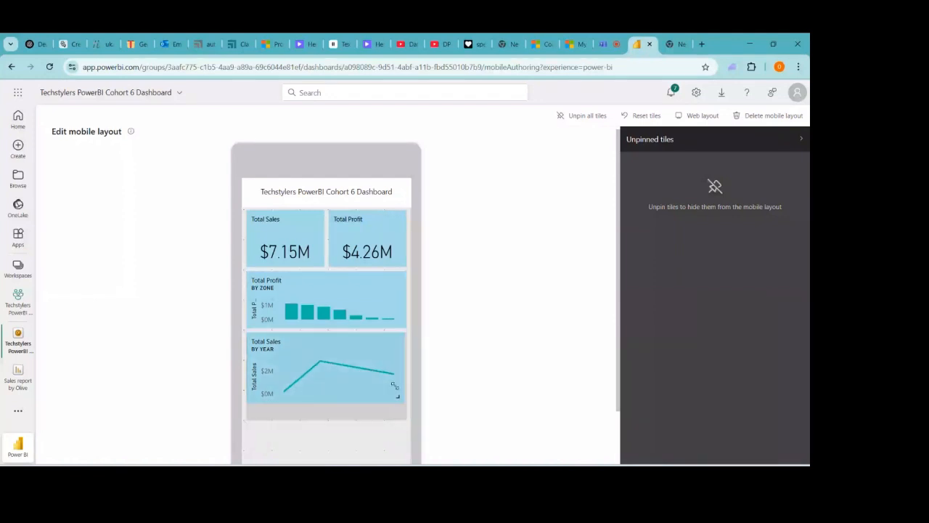
{"action": "left_click_drag", "start_coordinate": [402, 415], "coordinate": [403, 391]}
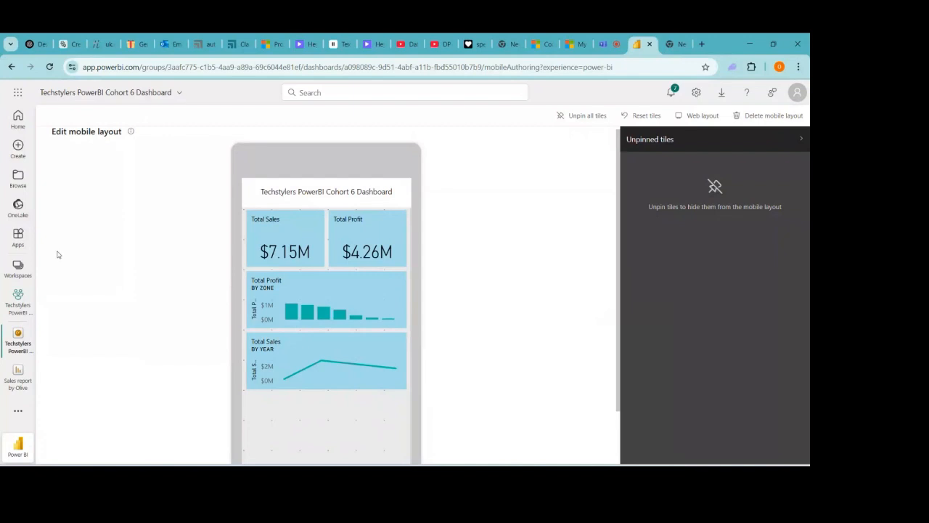
{"action": "left_click", "coordinate": [14, 308]}
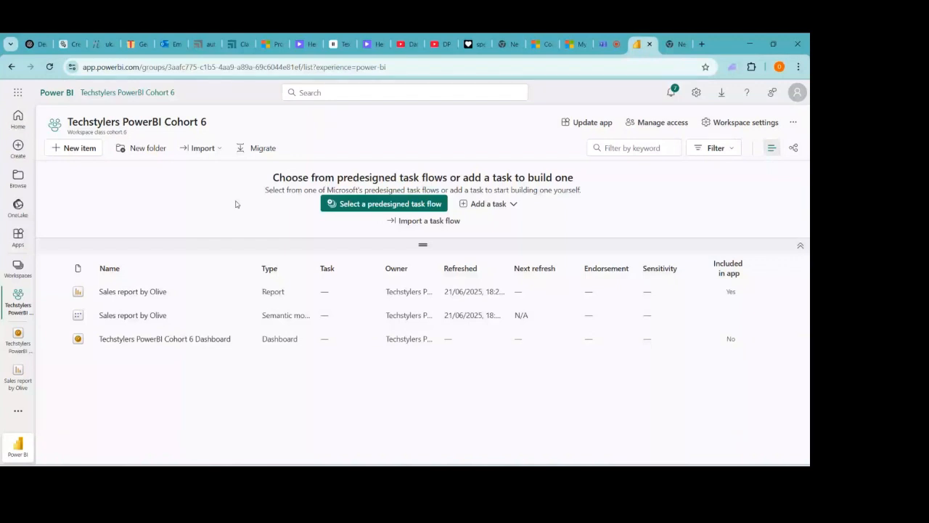
- Switch to the Teams meeting browser tab
{"action": "left_click", "coordinate": [604, 44]}
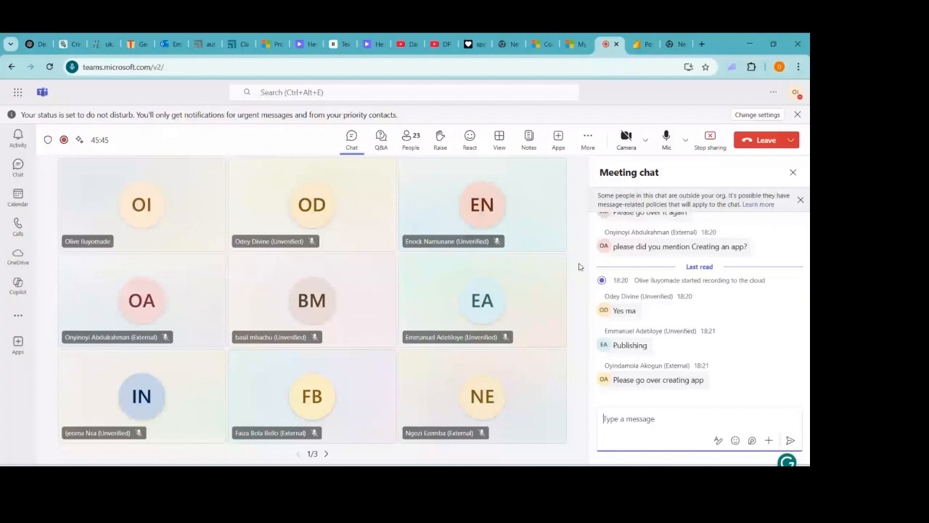
{"action": "left_click", "coordinate": [638, 45]}
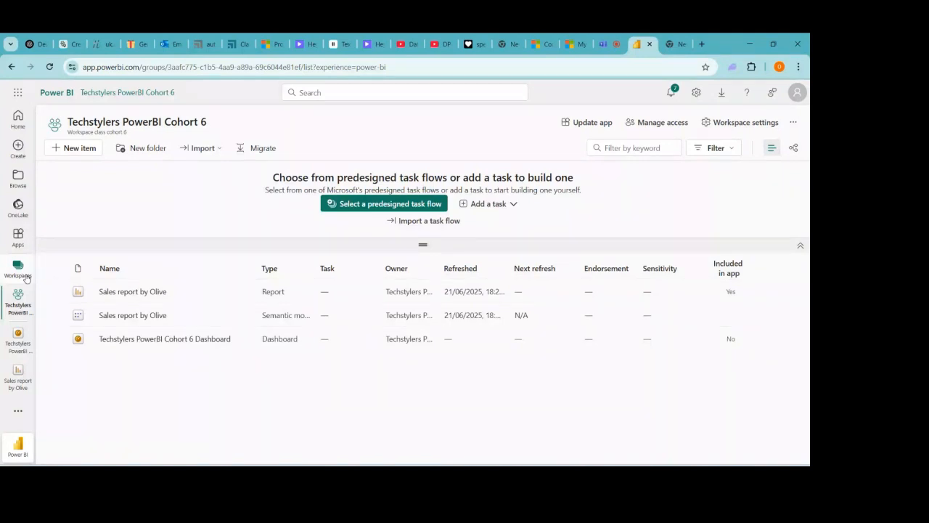
{"action": "left_click", "coordinate": [604, 44]}
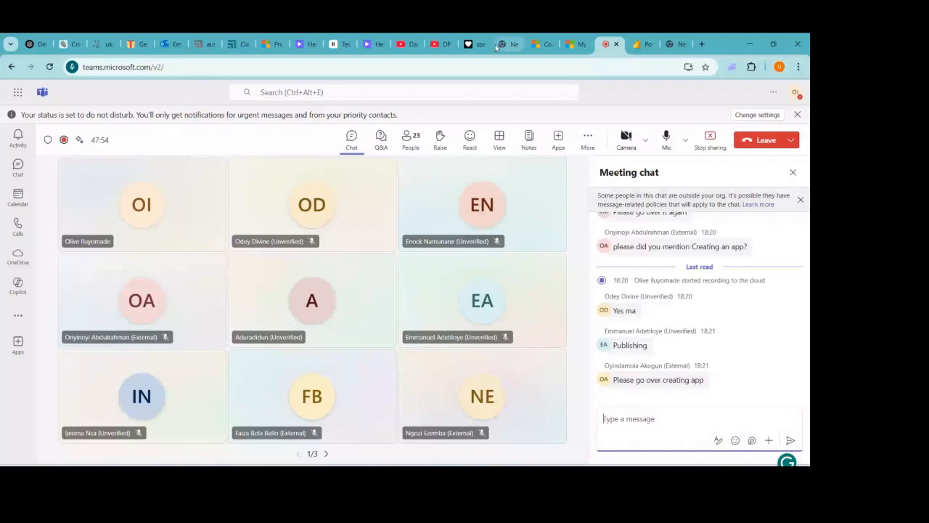
- Switch back to the Power BI tab showing the Techstylers PowerBI Cohort 6 workspace
{"action": "left_click", "coordinate": [638, 44]}
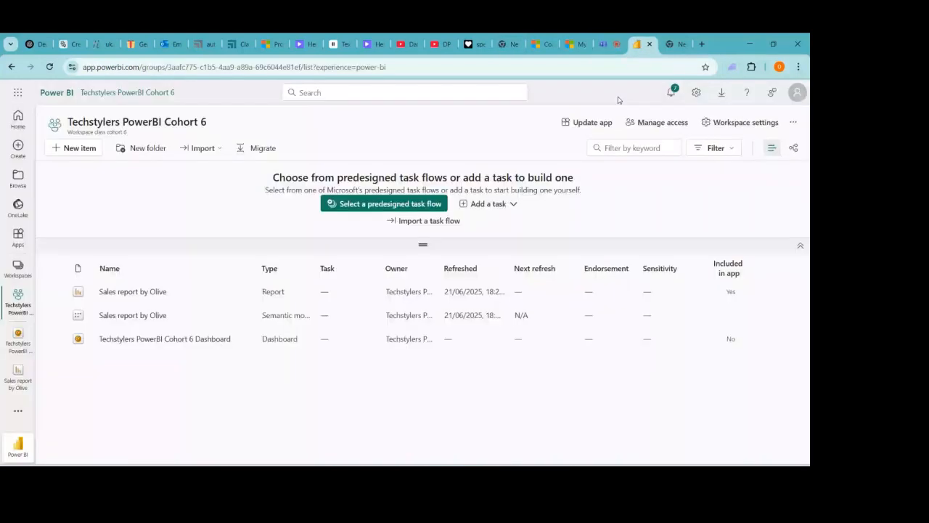
- Open the Techstylers PowerBI Cohort 6 Dashboard and show its Edit options
{"action": "left_click", "coordinate": [138, 340]}
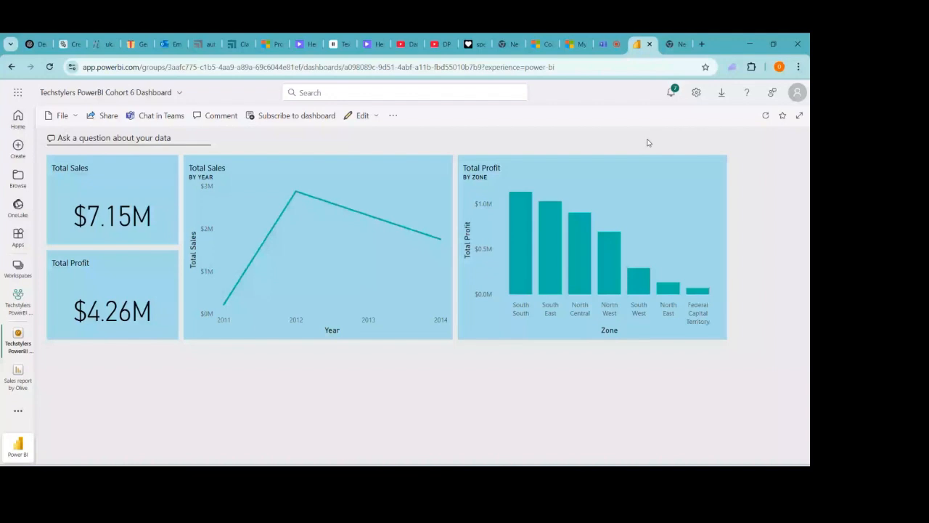
{"action": "left_click", "coordinate": [360, 116]}
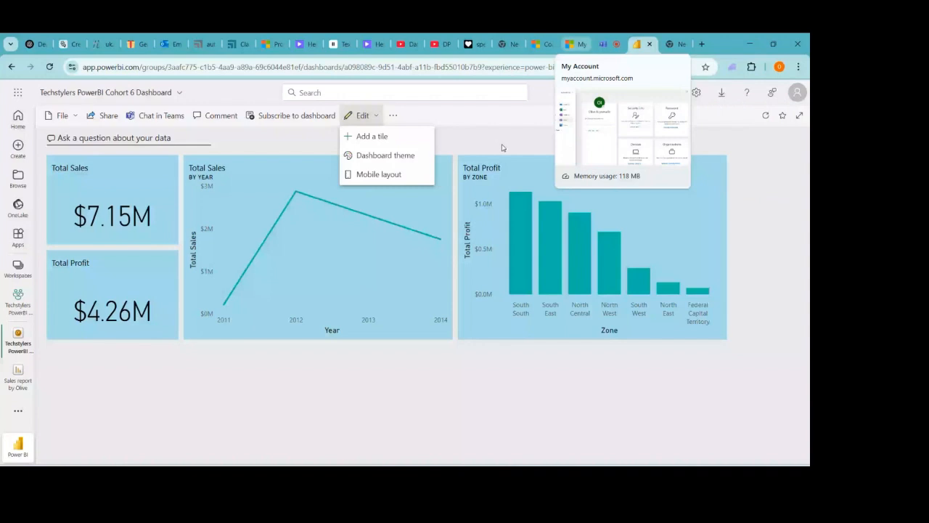
{"action": "left_click", "coordinate": [384, 175]}
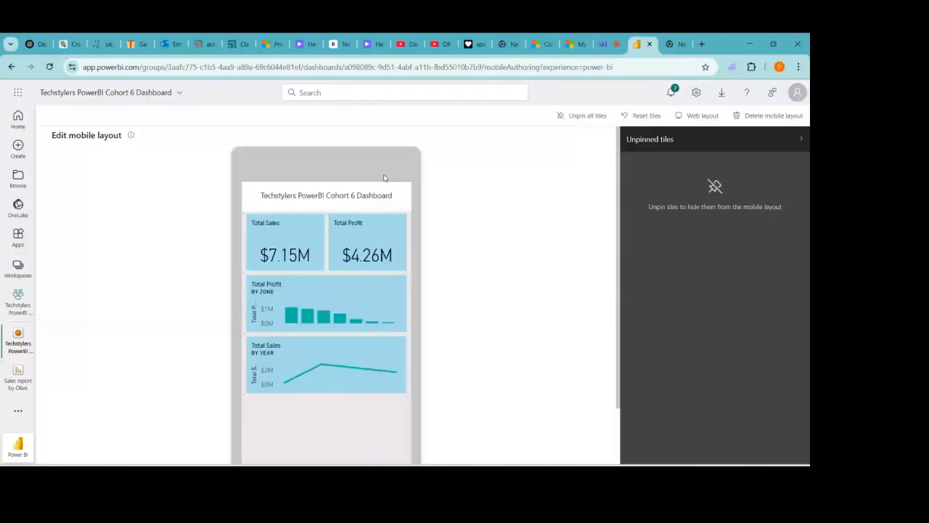
{"action": "left_click", "coordinate": [693, 117]}
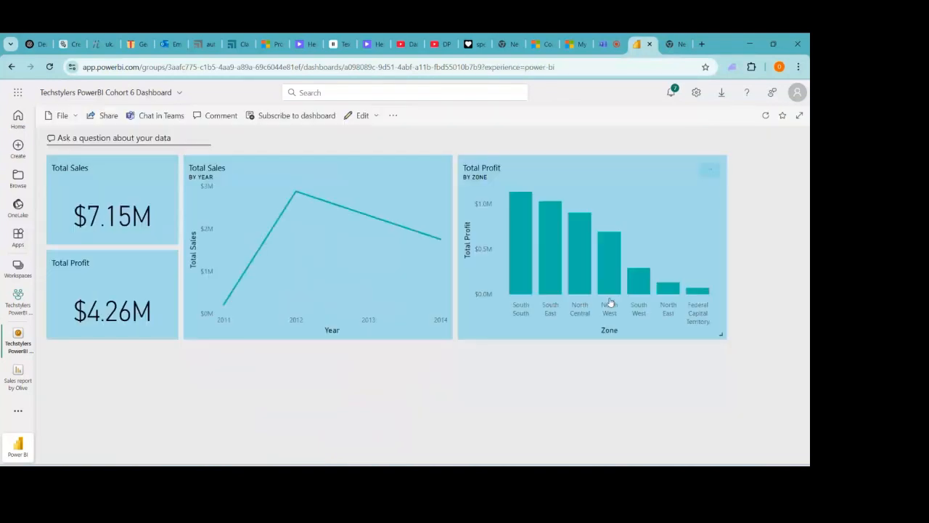
- Check the dashboard's More options menu, then bring up the Edit list with Dashboard theme and Mobile layout
{"action": "mouse_move", "coordinate": [567, 465]}
{"action": "left_click", "coordinate": [384, 115]}
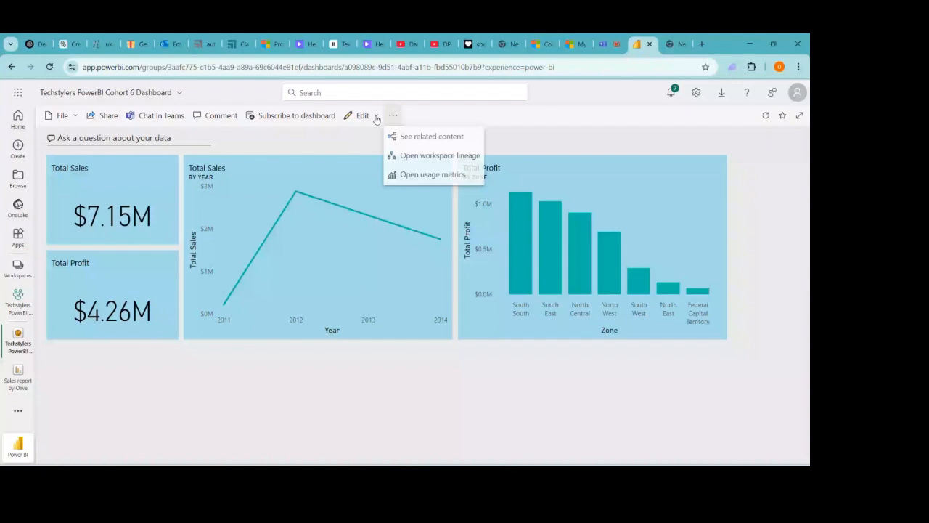
{"action": "key", "text": "Escape"}
{"action": "left_click", "coordinate": [376, 117]}
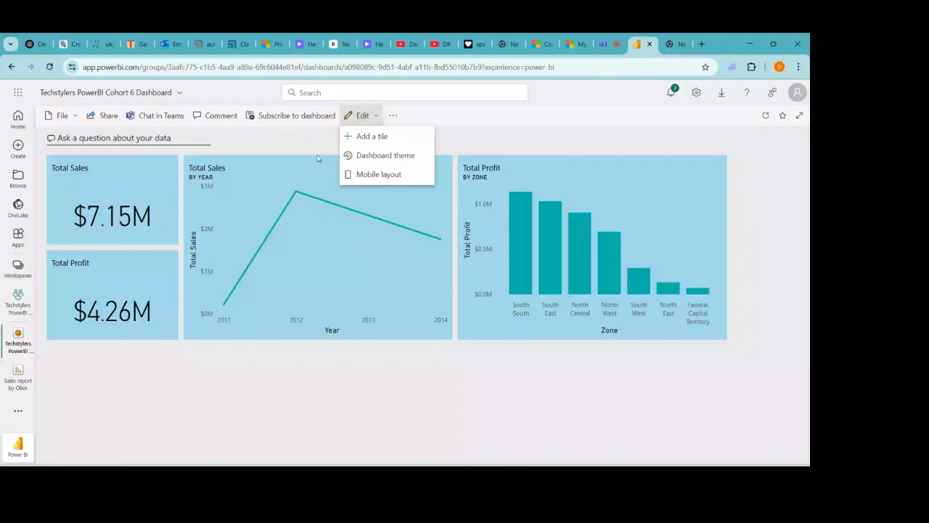
{"action": "left_click", "coordinate": [333, 126]}
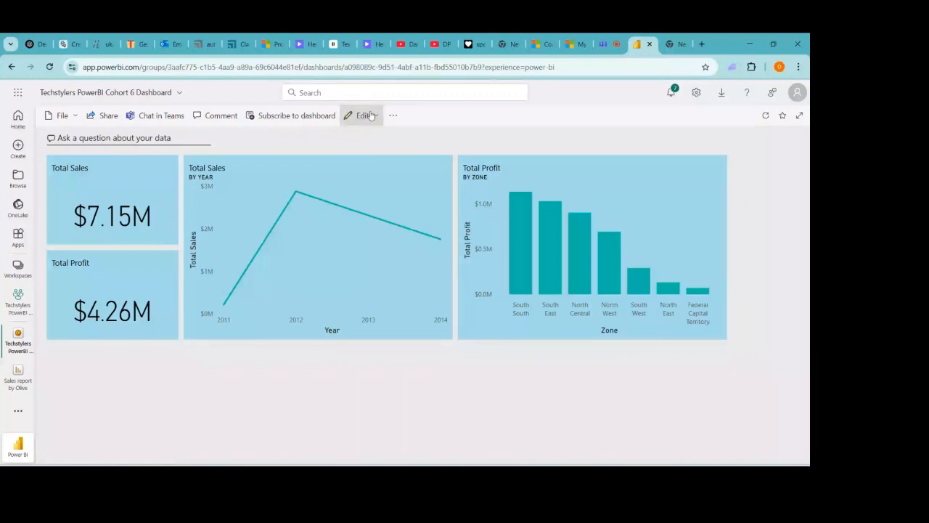
{"action": "left_click", "coordinate": [371, 116]}
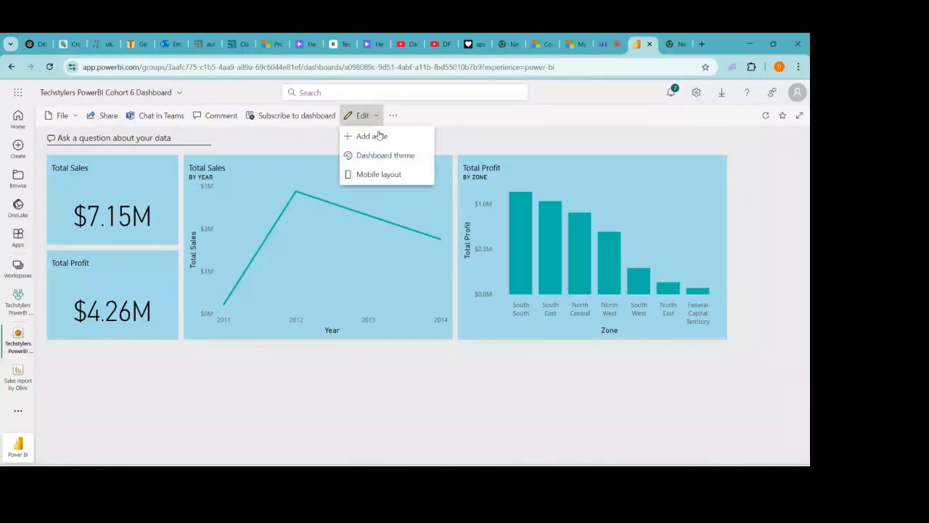
{"action": "left_click", "coordinate": [386, 176]}
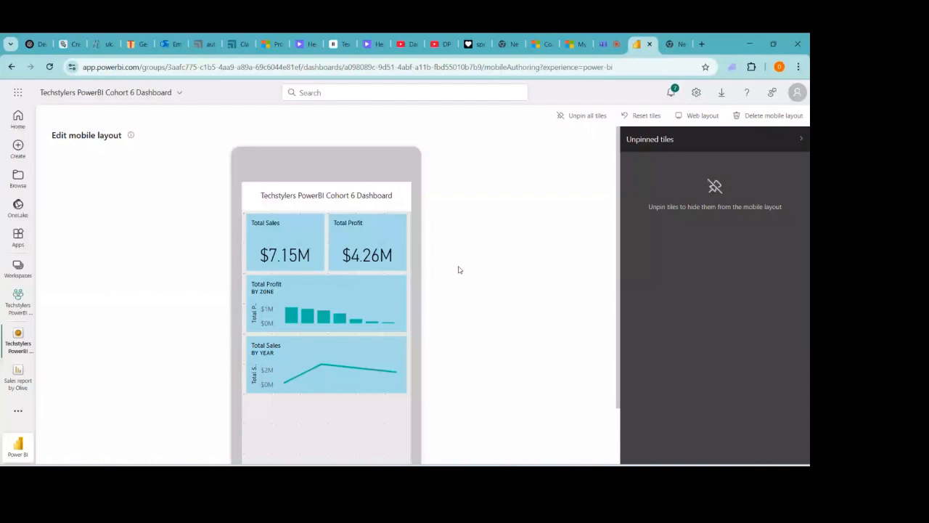
{"action": "mouse_move", "coordinate": [395, 231]}
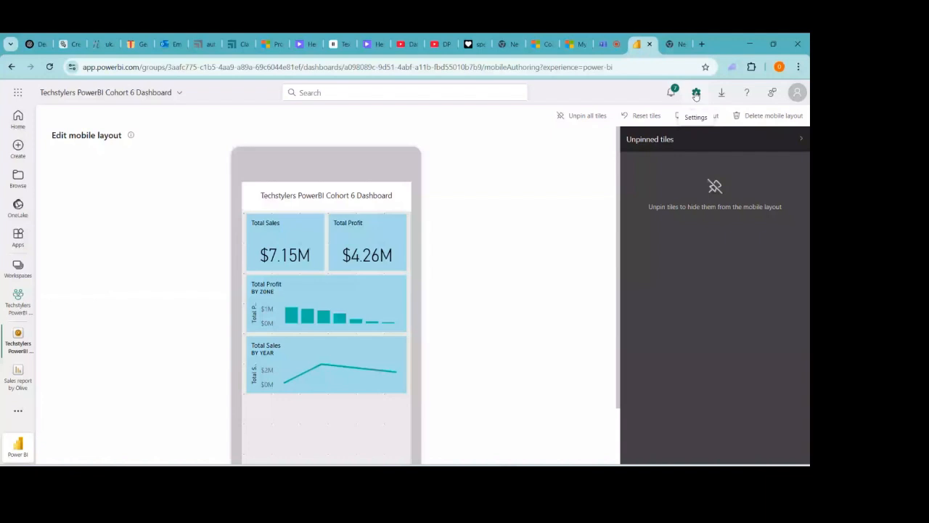
- Check the dashboard details and the Sales report's actions, then open Update app for Cohort 6 App
{"action": "left_click", "coordinate": [179, 95]}
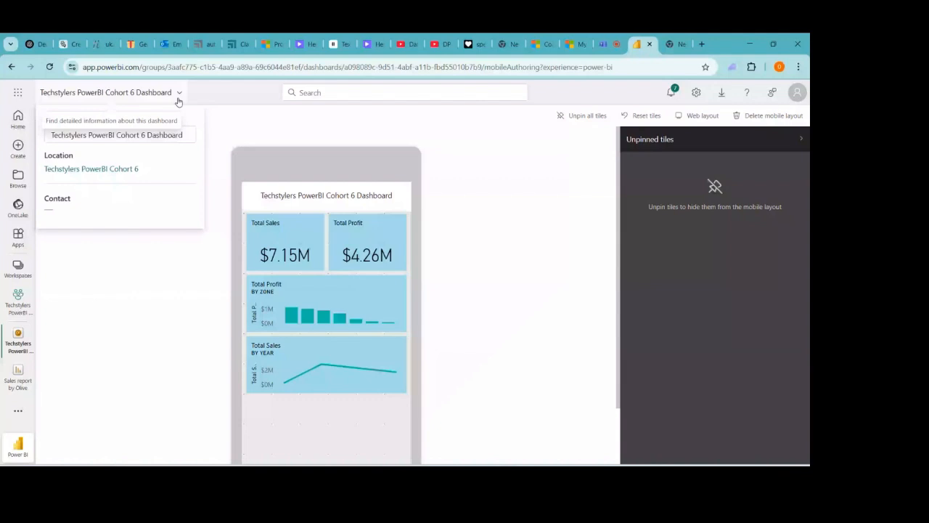
{"action": "left_click", "coordinate": [149, 311]}
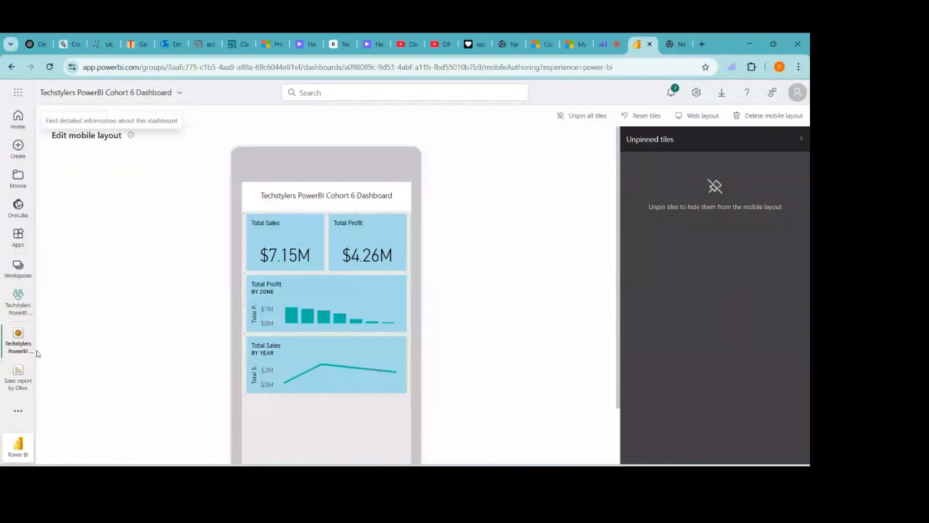
{"action": "left_click", "coordinate": [18, 302]}
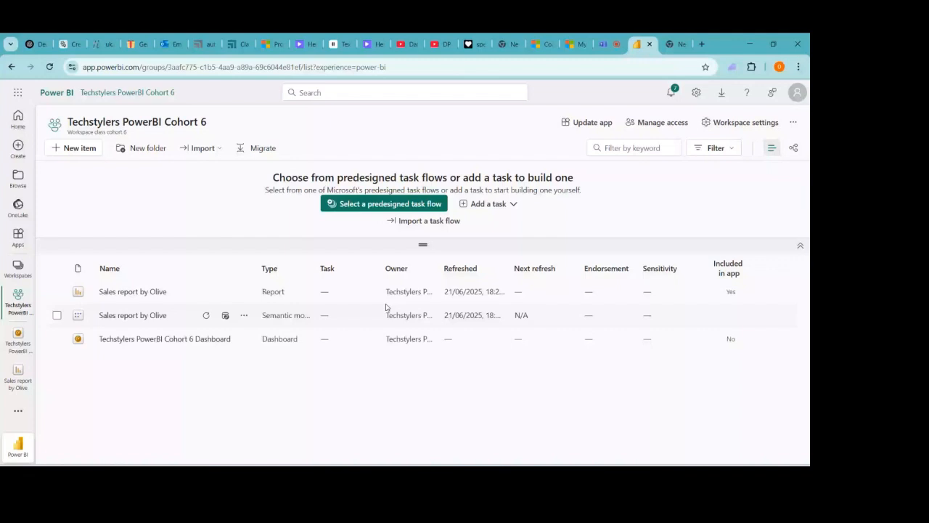
{"action": "left_click", "coordinate": [244, 292]}
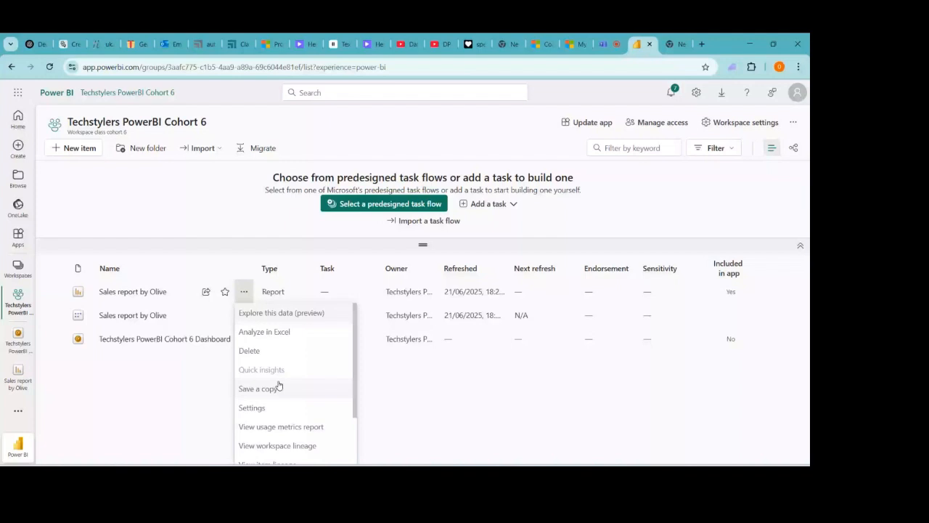
{"action": "scroll", "coordinate": [298, 399], "scroll_direction": "down", "scroll_amount": 1}
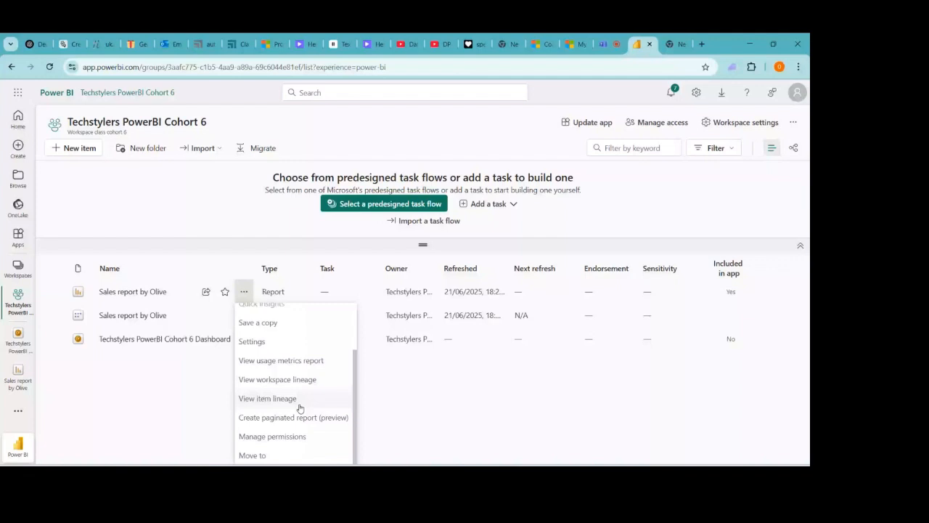
{"action": "key", "text": "Escape"}
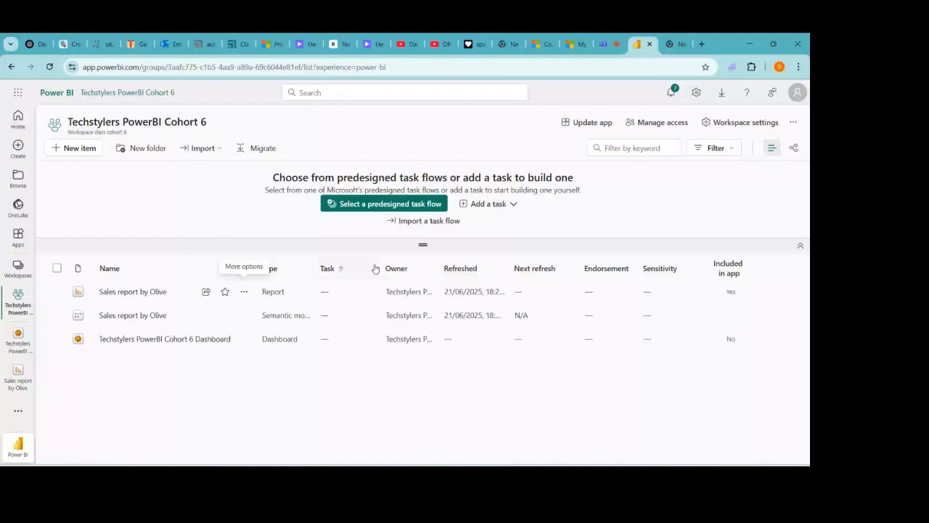
{"action": "left_click", "coordinate": [588, 123]}
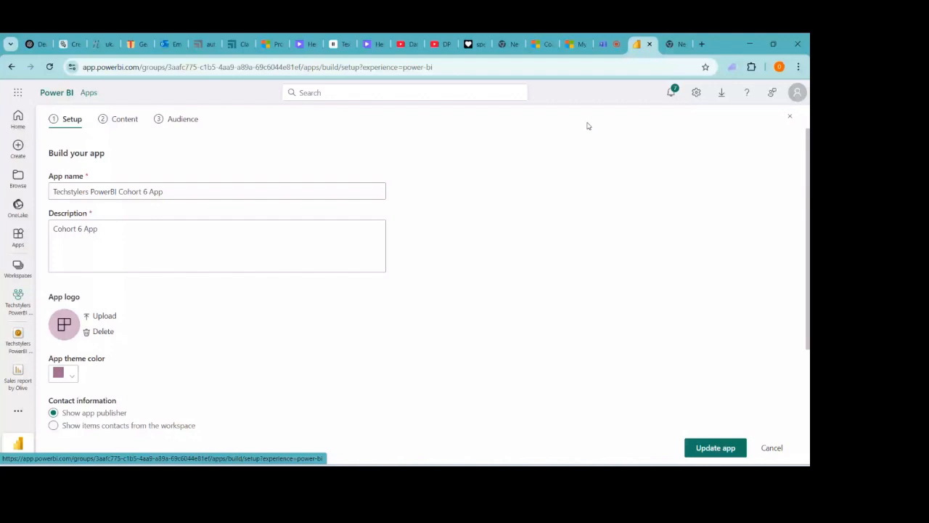
- Review the app's content, expanding the report's Sales and Profit pages, then return to the workspace list
{"action": "left_click", "coordinate": [122, 120]}
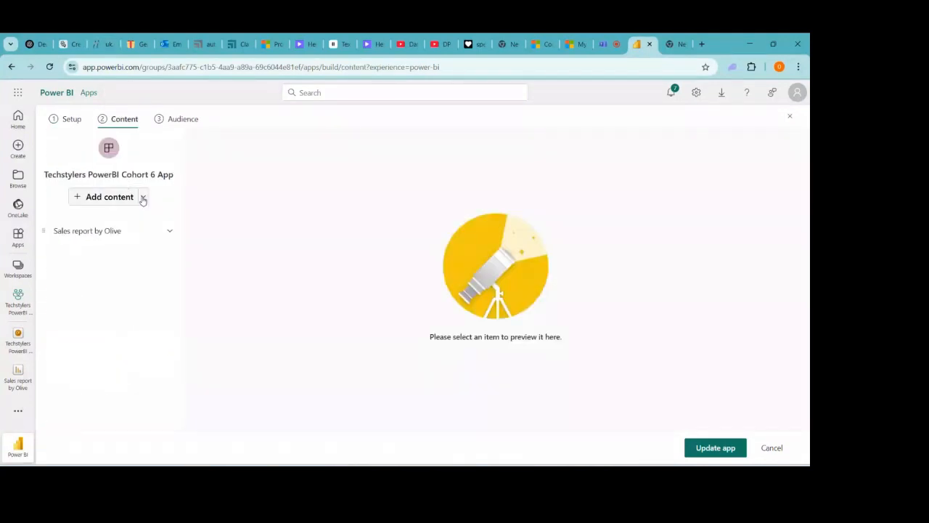
{"action": "left_click", "coordinate": [143, 198]}
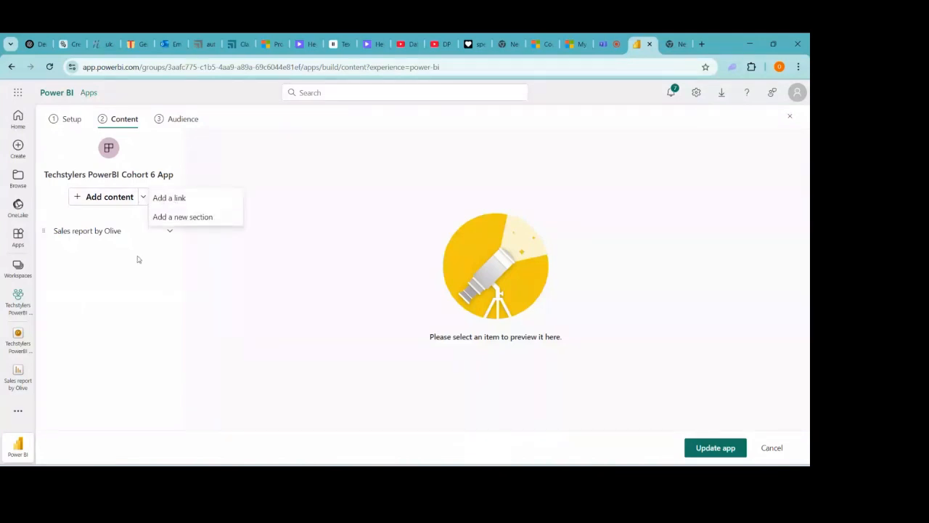
{"action": "left_click", "coordinate": [265, 277]}
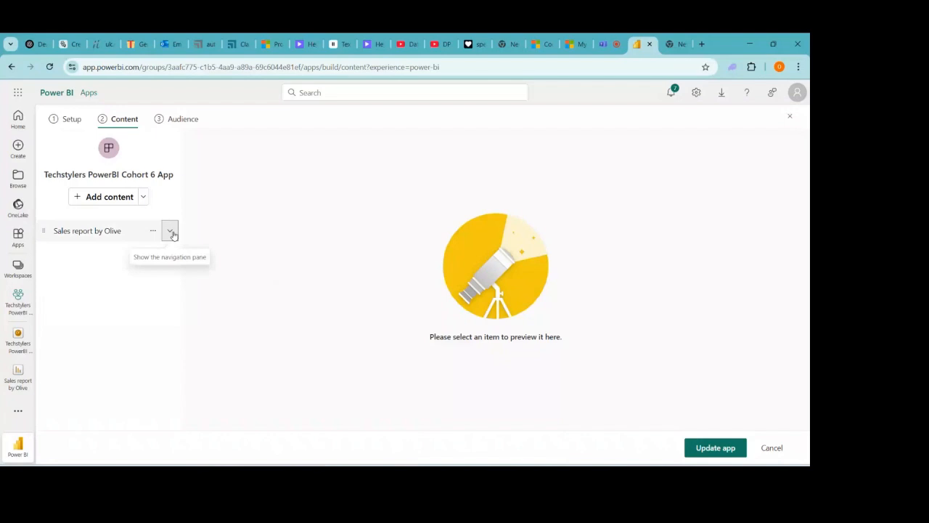
{"action": "left_click", "coordinate": [171, 231]}
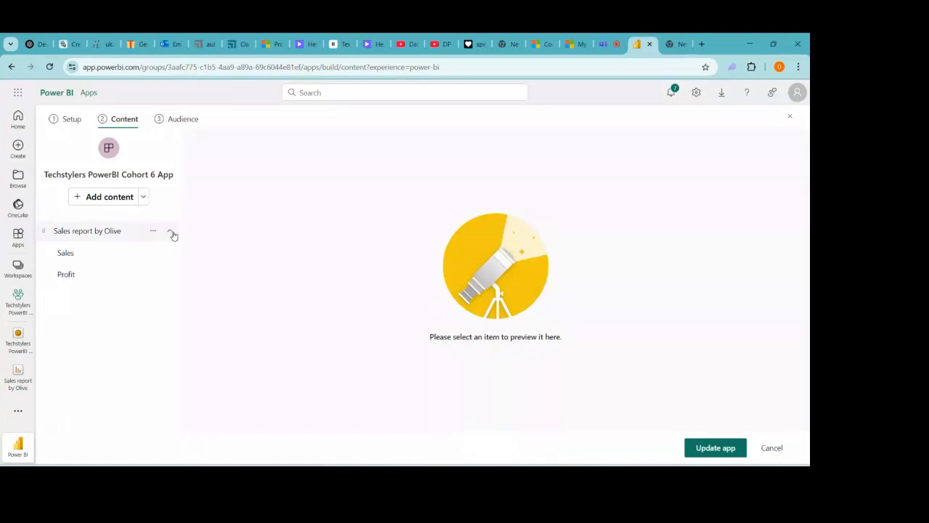
{"action": "left_click", "coordinate": [11, 66]}
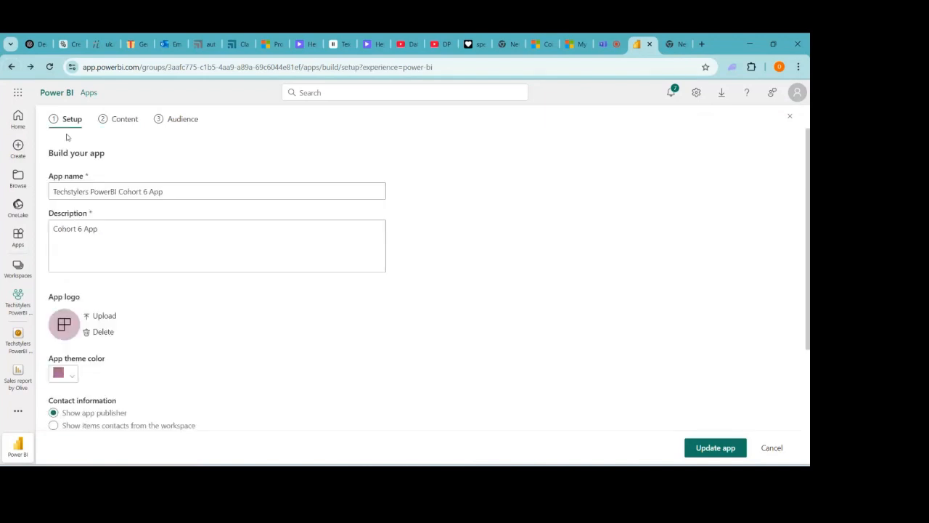
{"action": "left_click", "coordinate": [11, 66]}
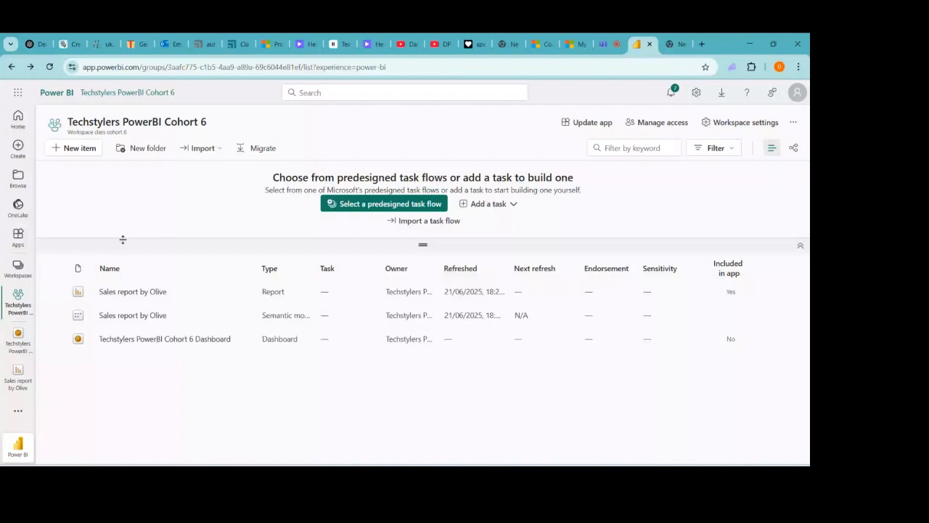
{"action": "left_click", "coordinate": [67, 152]}
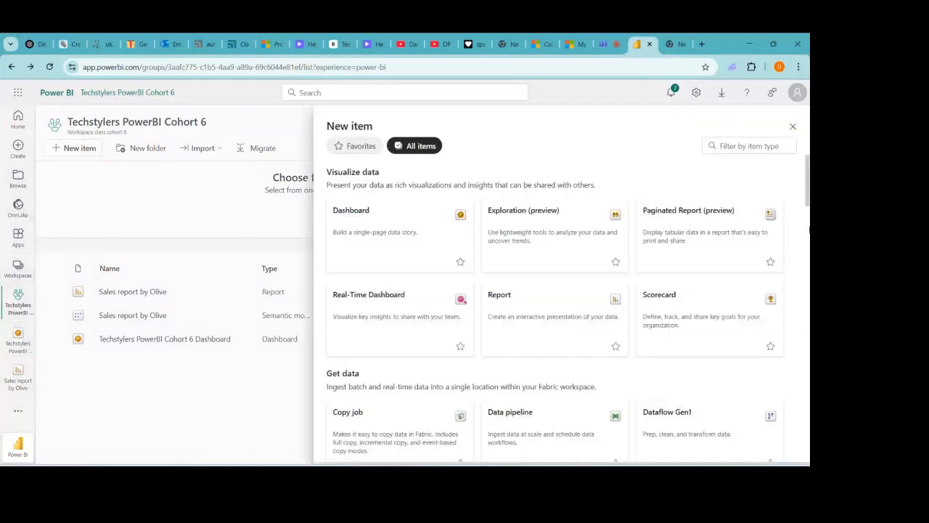
{"action": "left_click_drag", "start_coordinate": [807, 200], "coordinate": [792, 213]}
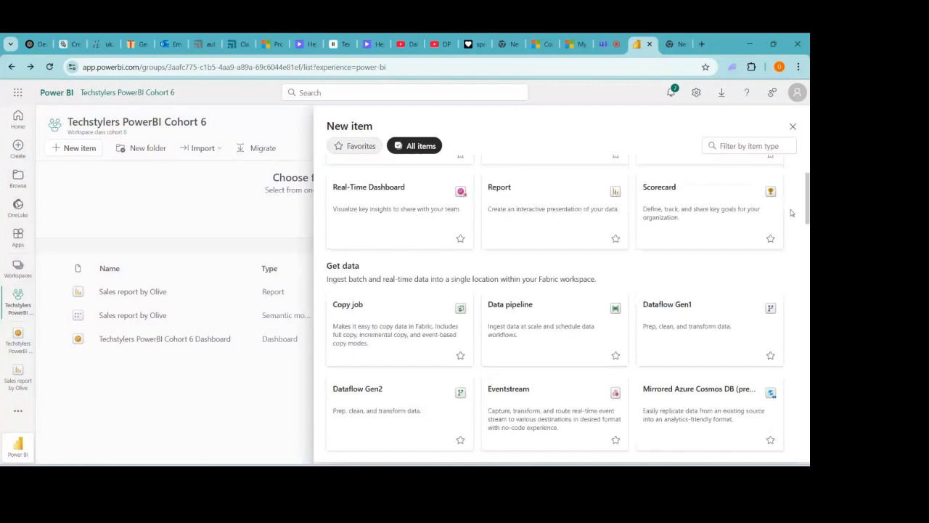
{"action": "scroll", "coordinate": [451, 296], "scroll_direction": "up", "scroll_amount": 2}
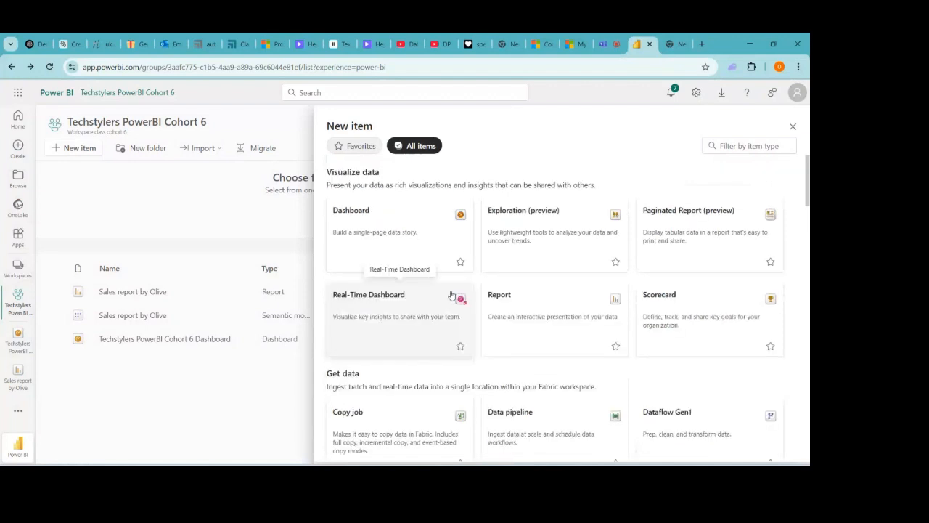
{"action": "left_click", "coordinate": [189, 407]}
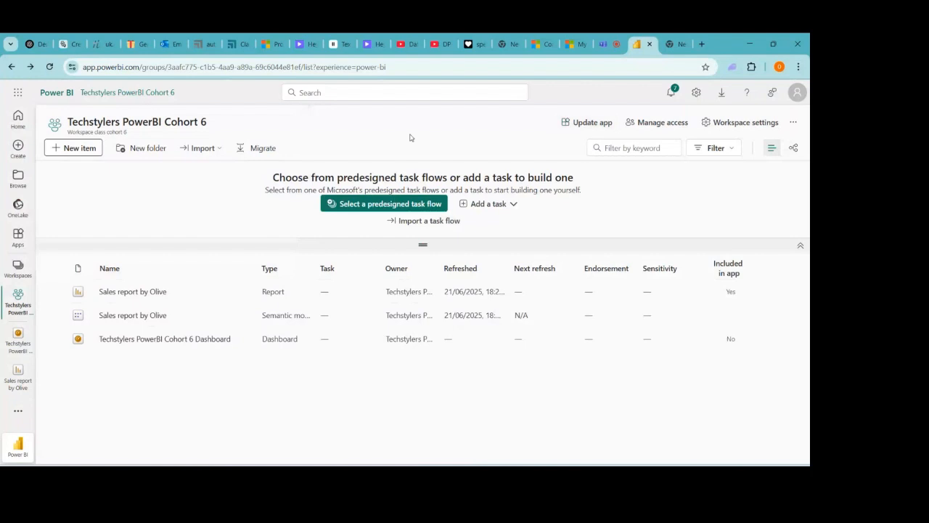
- Edit the Cohort 6 App description, then open Add content on the Content step
{"action": "left_click", "coordinate": [590, 129]}
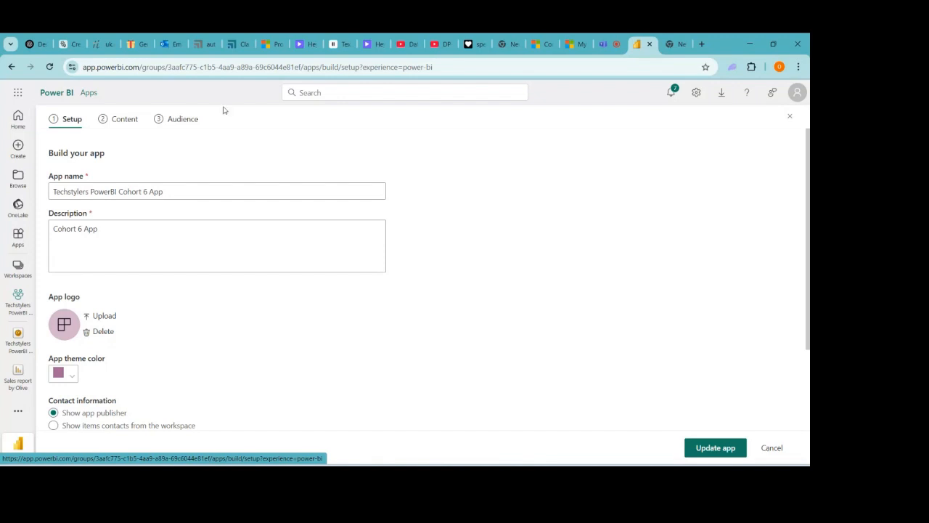
{"action": "left_click", "coordinate": [109, 228]}
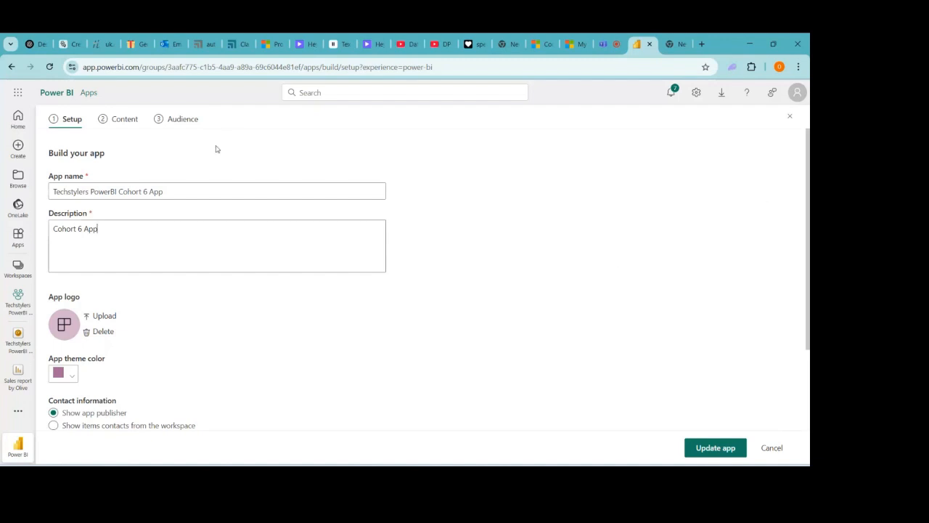
{"action": "left_click", "coordinate": [125, 120]}
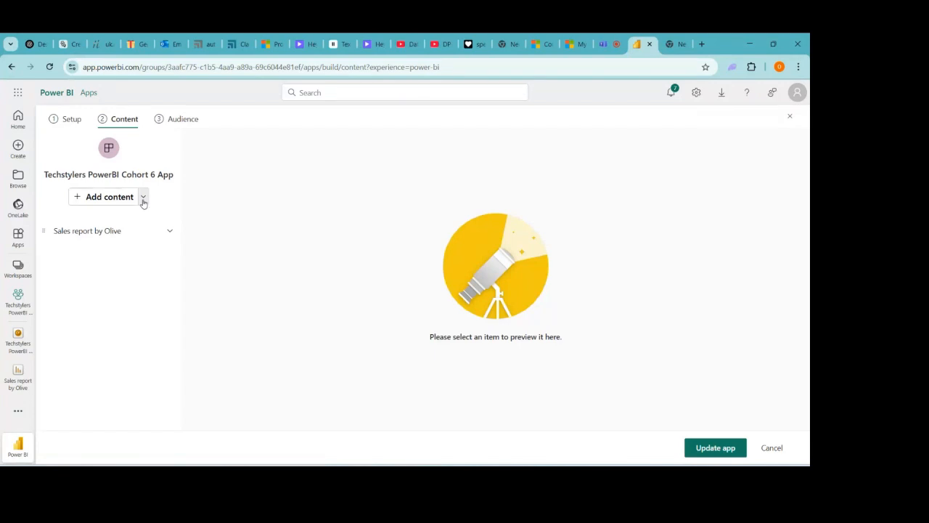
{"action": "left_click", "coordinate": [143, 199]}
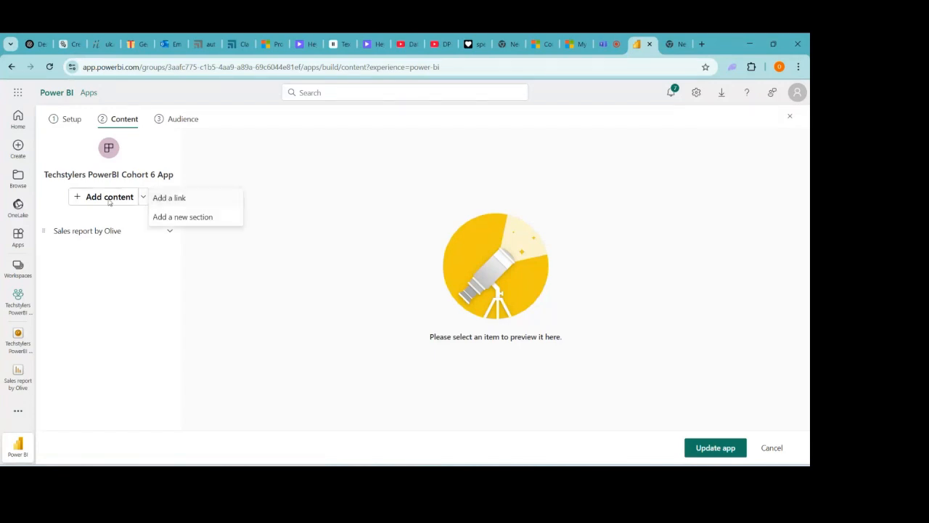
{"action": "left_click", "coordinate": [109, 202]}
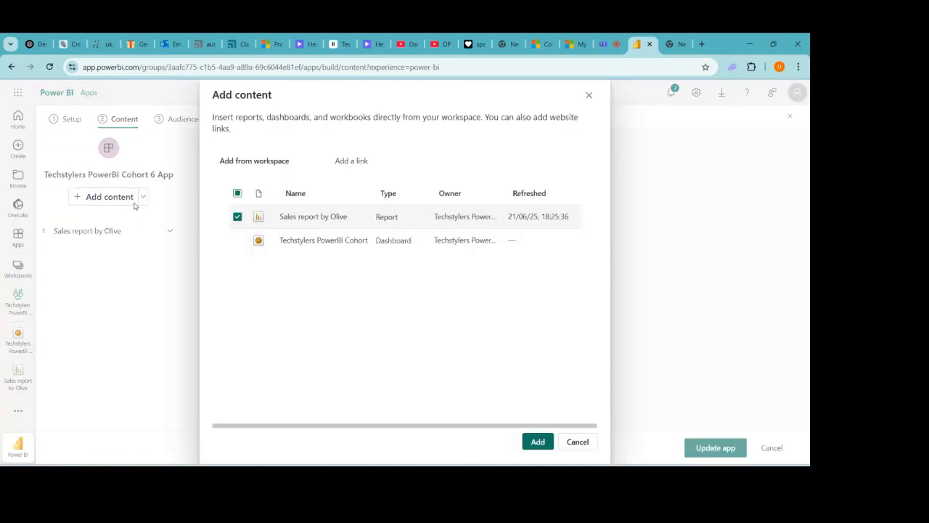
{"action": "left_click", "coordinate": [236, 218]}
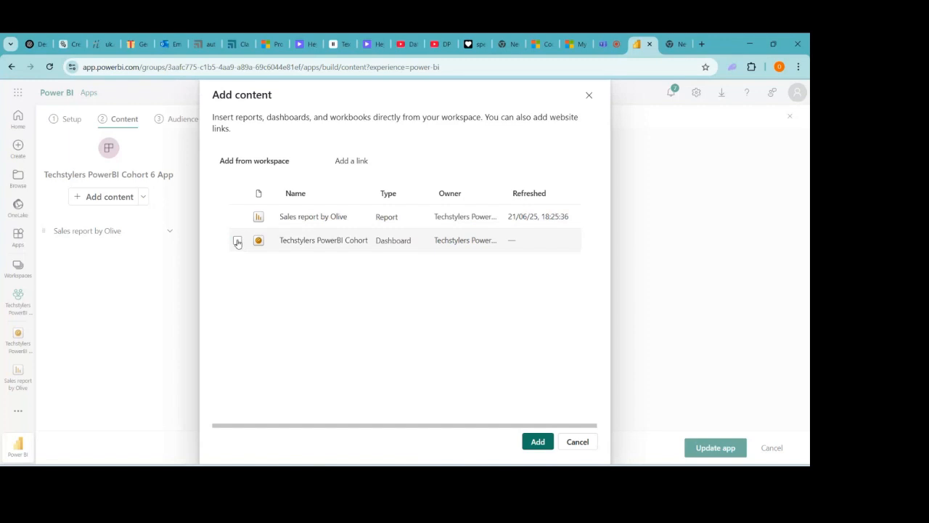
{"action": "left_click", "coordinate": [237, 242]}
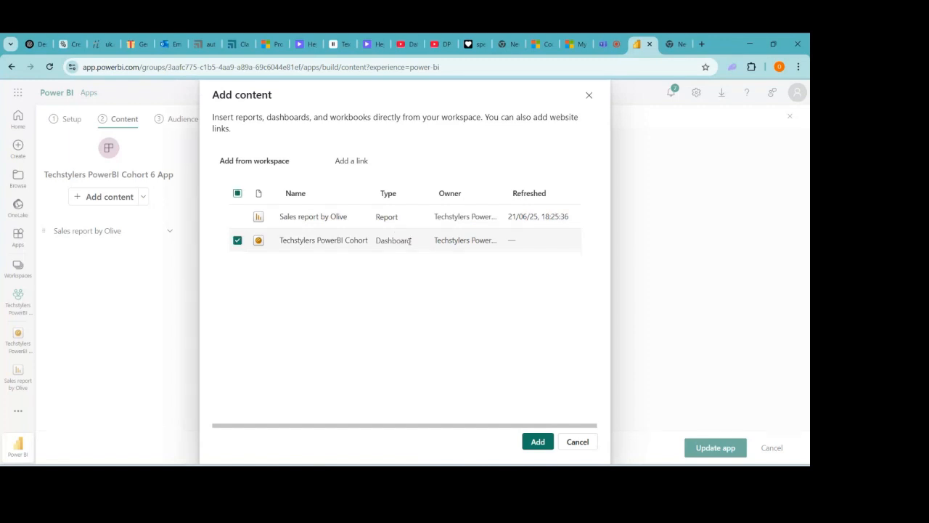
{"action": "left_click", "coordinate": [537, 442]}
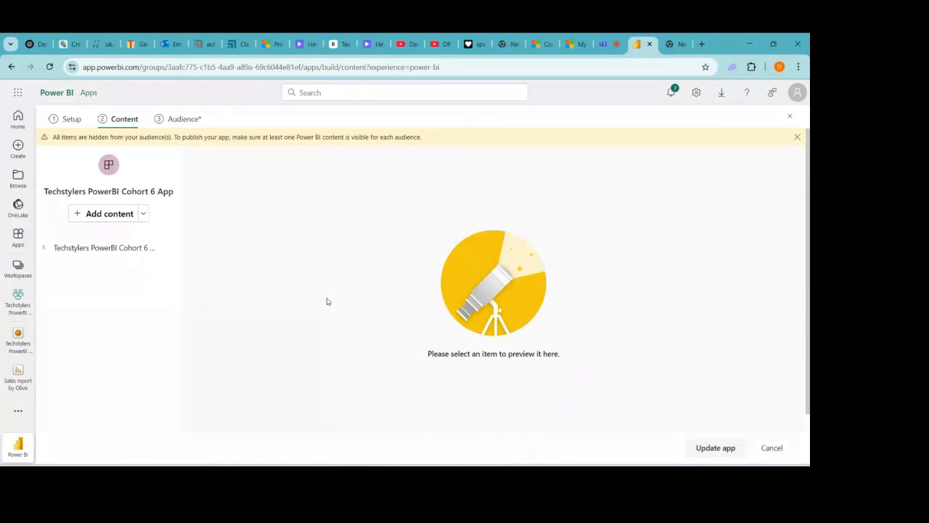
- Switch the app audience between the entire organization and specific users or groups
{"action": "left_click", "coordinate": [177, 120]}
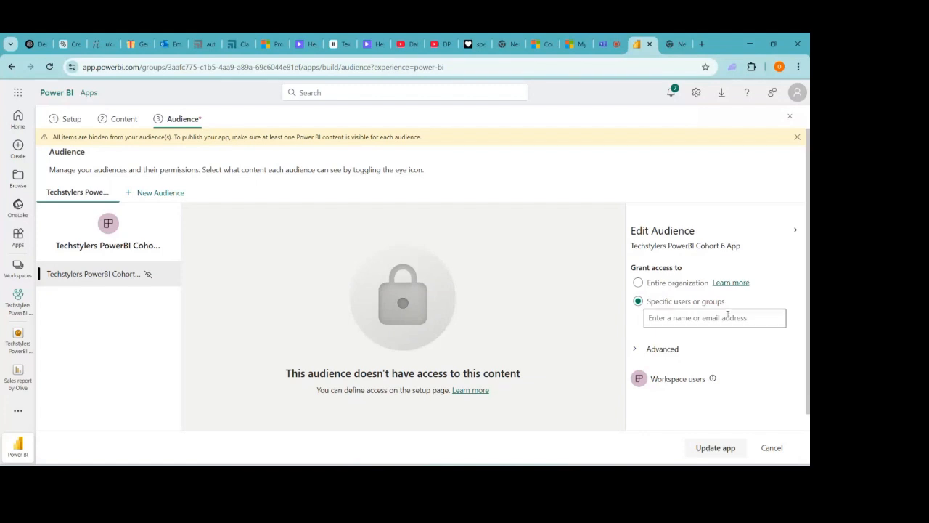
{"action": "left_click", "coordinate": [638, 283]}
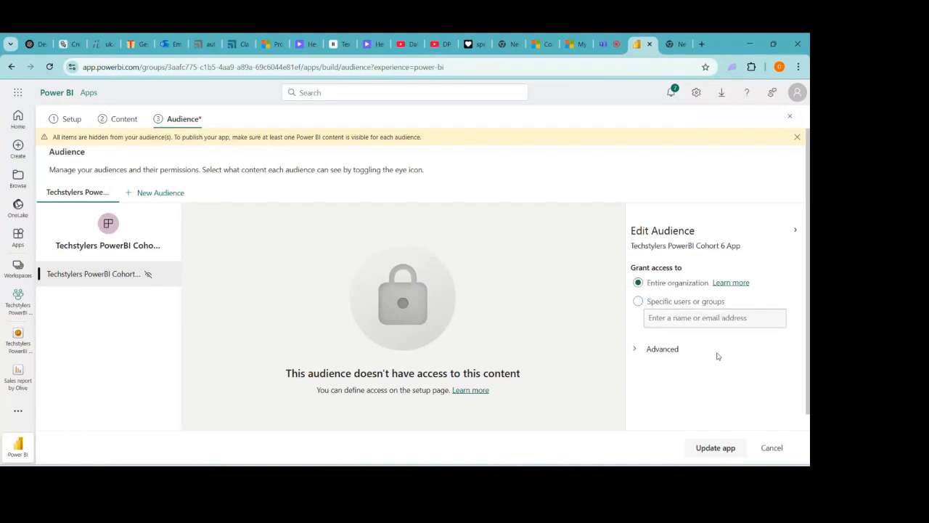
{"action": "left_click", "coordinate": [638, 302]}
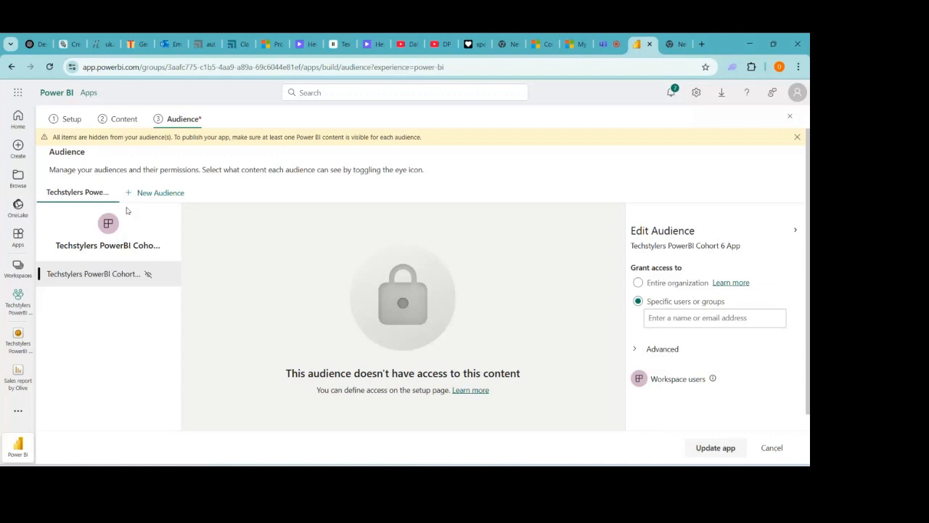
- Preview the Cohort 6 dashboard with Total Sales $7.15M and Total Profit $4.26M
{"action": "left_click", "coordinate": [128, 122]}
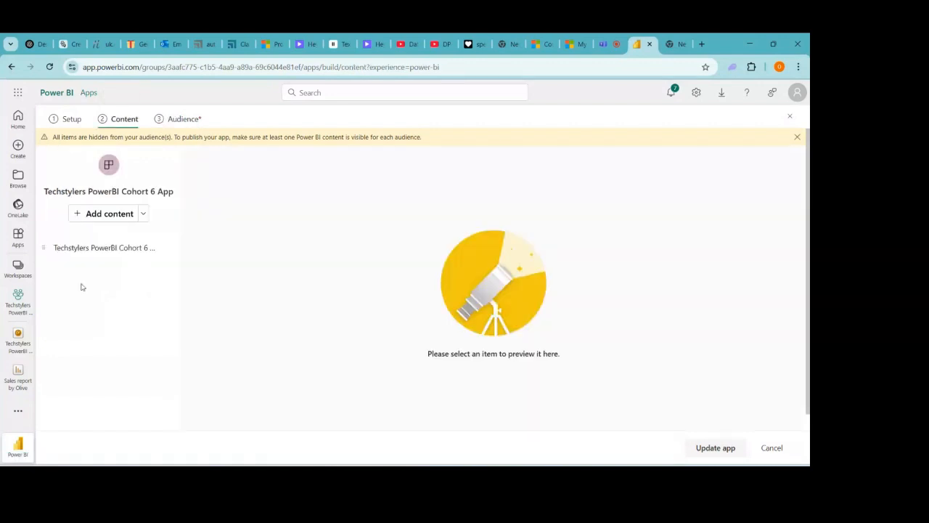
{"action": "left_click", "coordinate": [42, 249]}
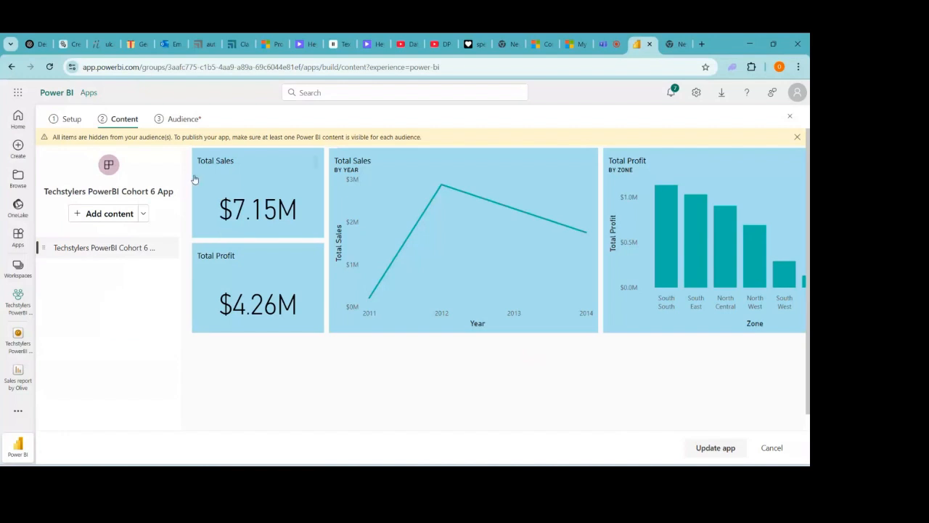
{"action": "left_click", "coordinate": [181, 119]}
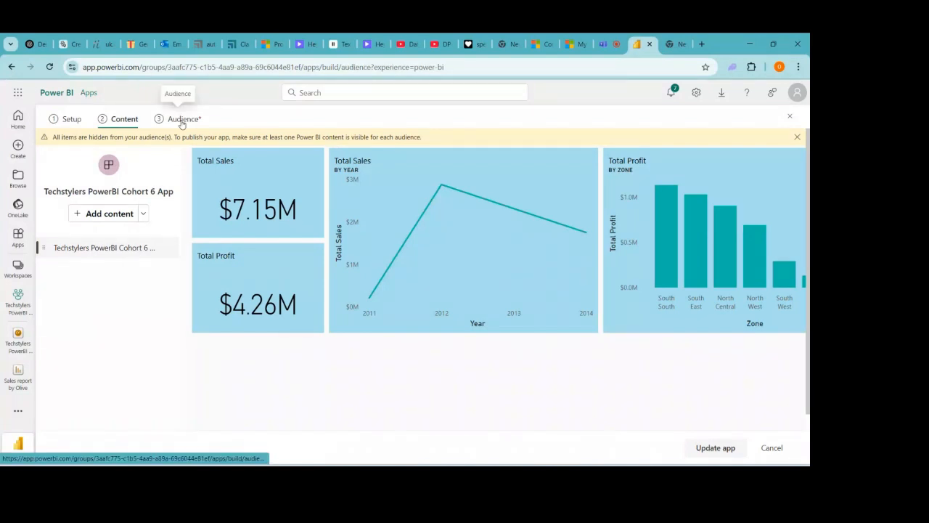
{"action": "left_click", "coordinate": [125, 119]}
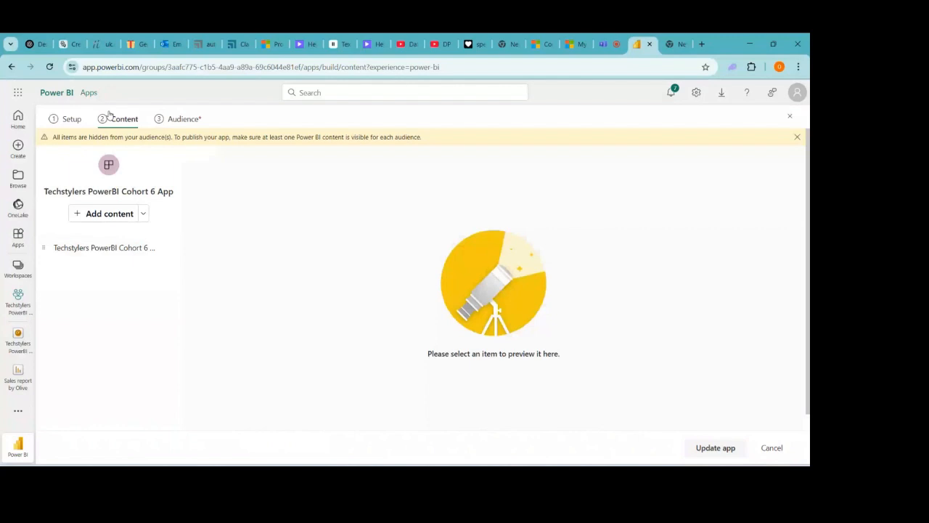
{"action": "left_click", "coordinate": [118, 248]}
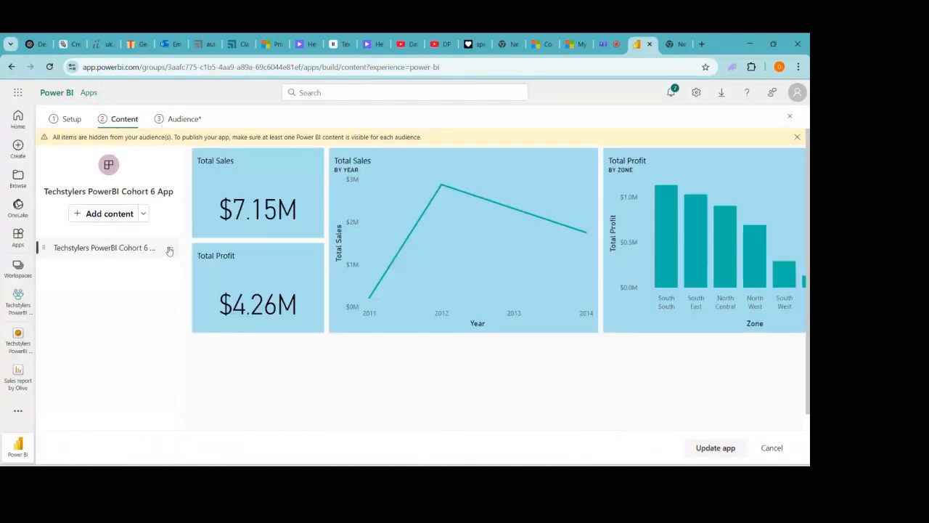
{"action": "left_click", "coordinate": [169, 248]}
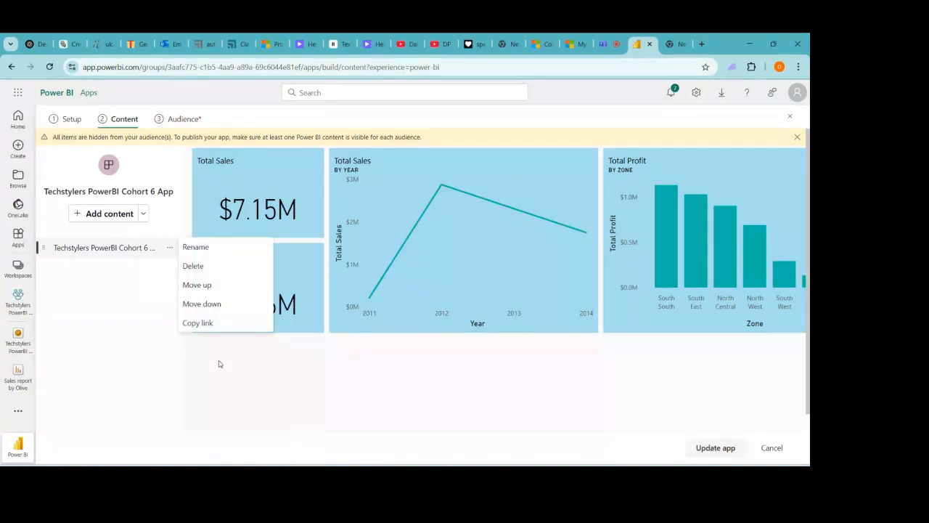
{"action": "left_click", "coordinate": [499, 384]}
{"action": "scroll", "coordinate": [499, 384], "scroll_direction": "down", "scroll_amount": 1}
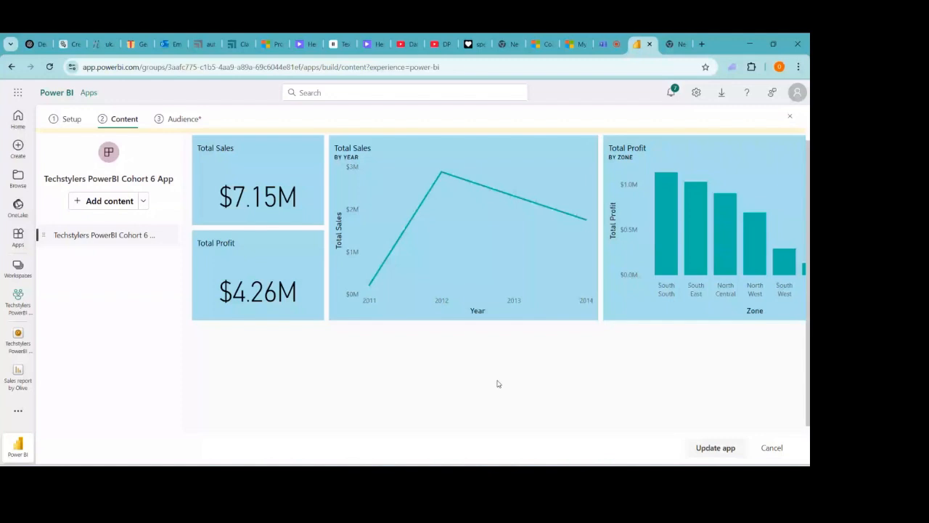
- On the Audience step, limit access to specific users or groups and select the name/email box
{"action": "left_click", "coordinate": [182, 127]}
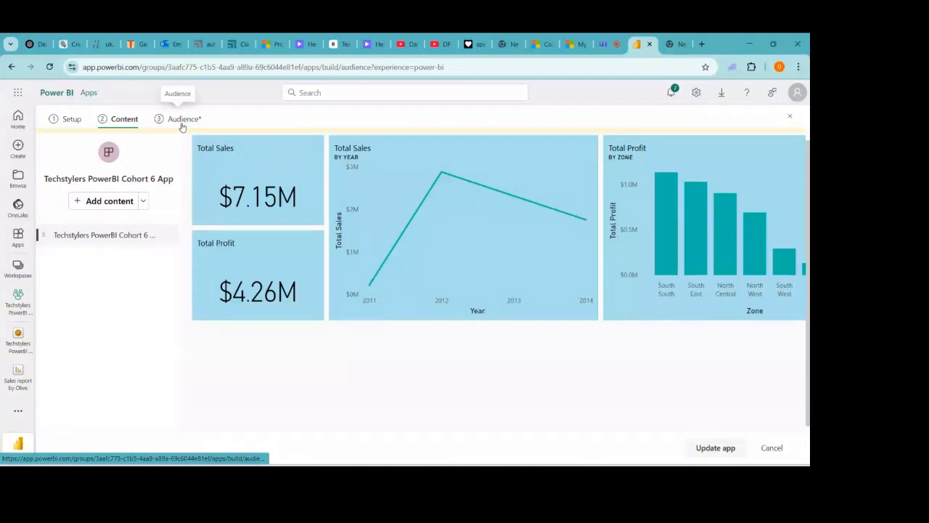
{"action": "left_click", "coordinate": [638, 282]}
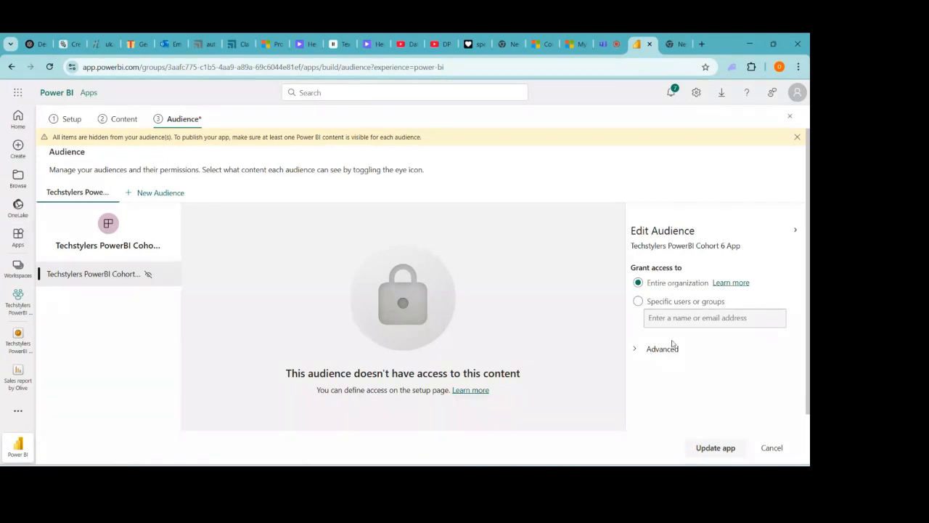
{"action": "left_click", "coordinate": [637, 351]}
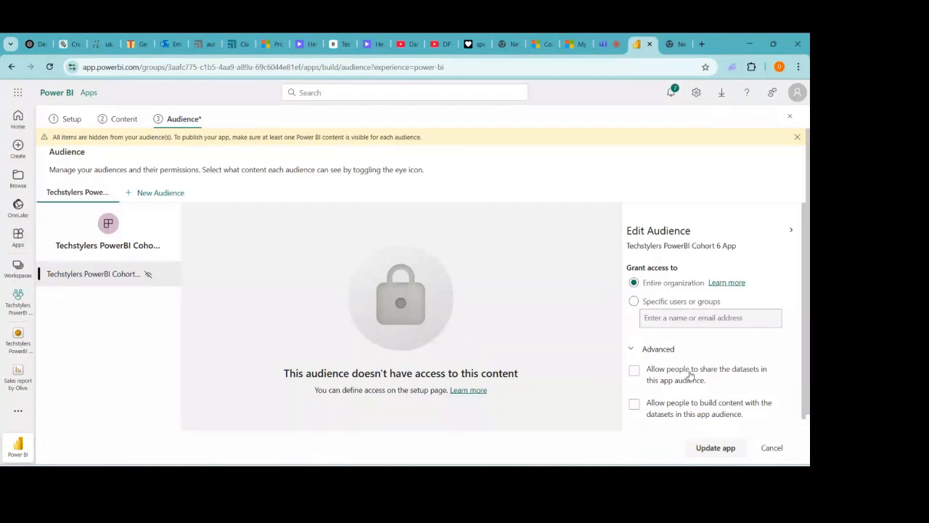
{"action": "left_click", "coordinate": [630, 348]}
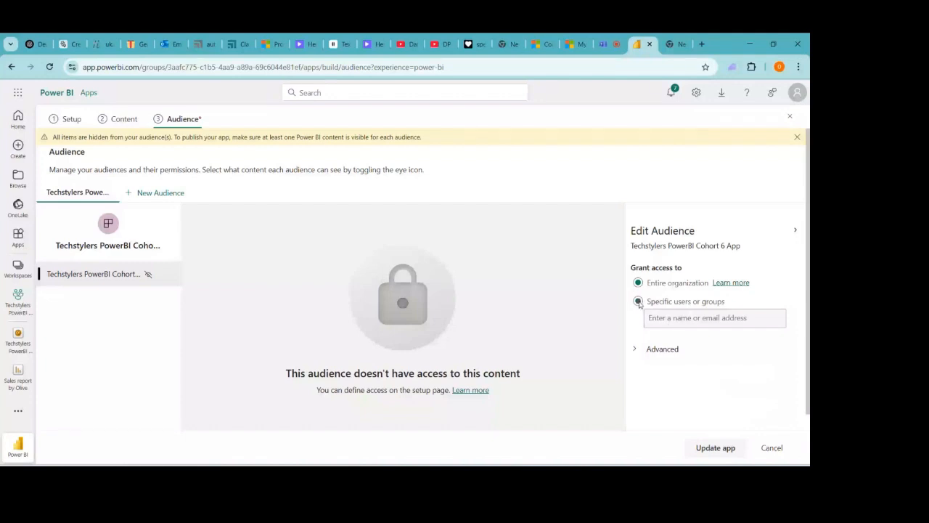
{"action": "left_click", "coordinate": [638, 301]}
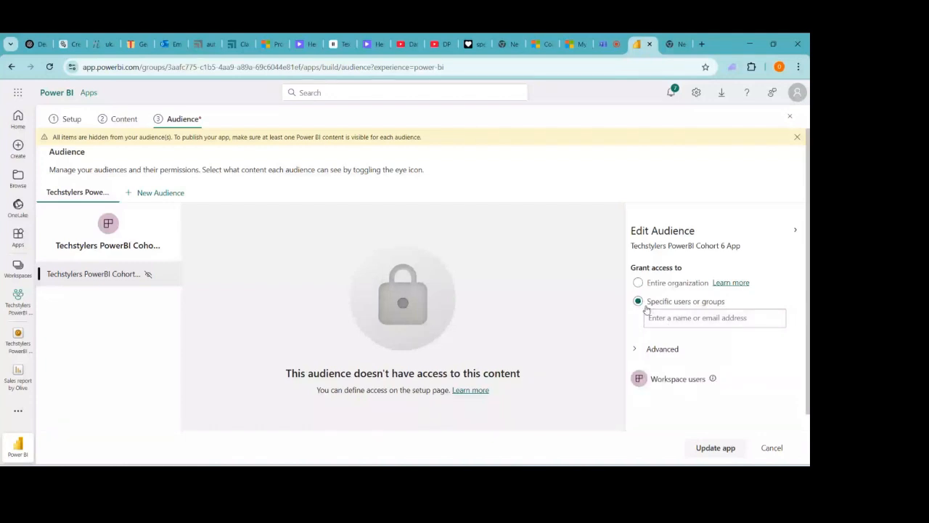
{"action": "left_click", "coordinate": [669, 318]}
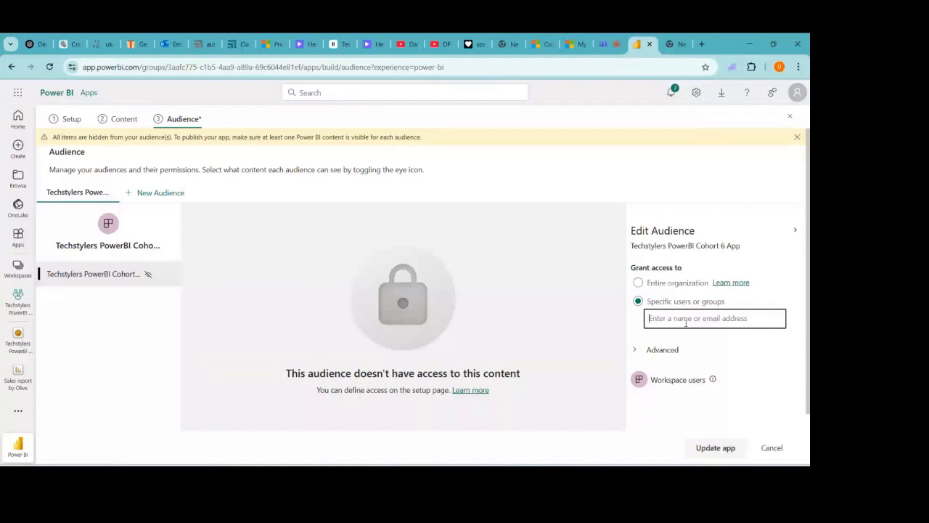
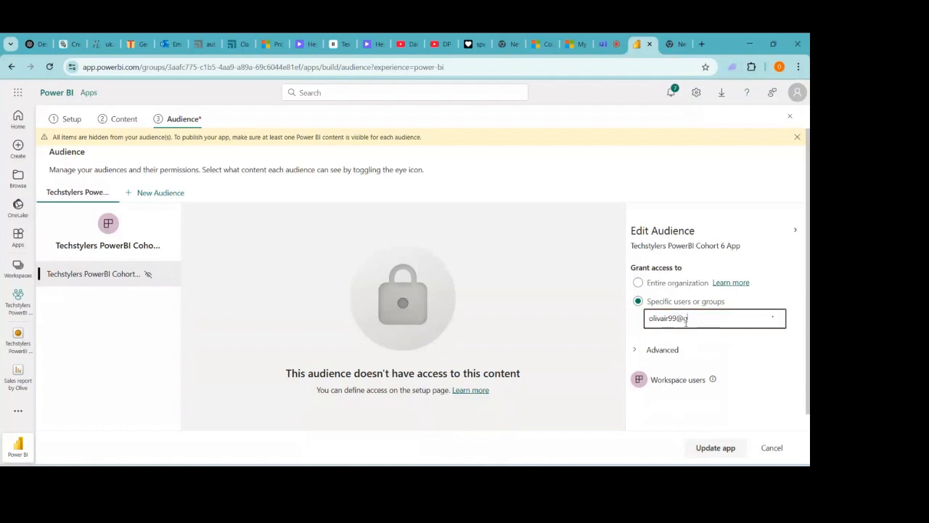
- Add a user's e-mail address to the audience, dismiss the hidden-items warning, and return to Content
{"action": "right_click", "coordinate": [716, 447]}
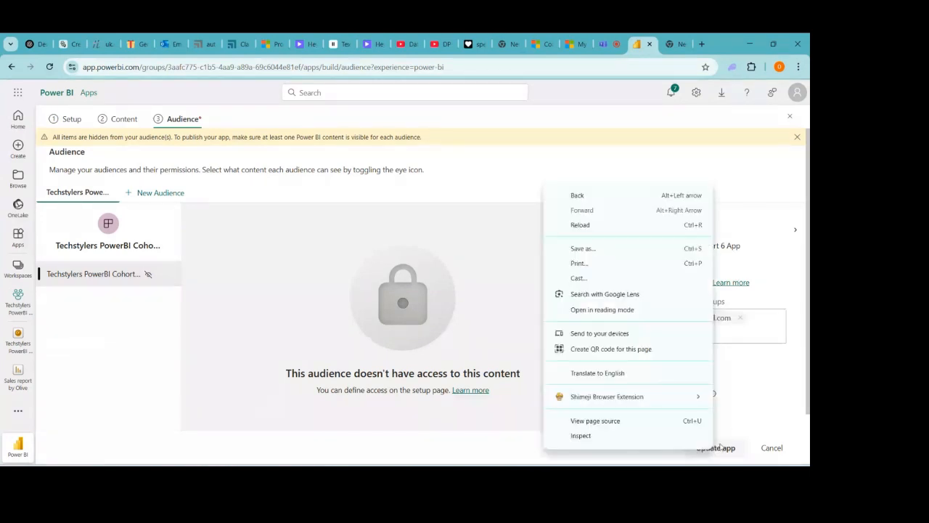
{"action": "left_click", "coordinate": [747, 388]}
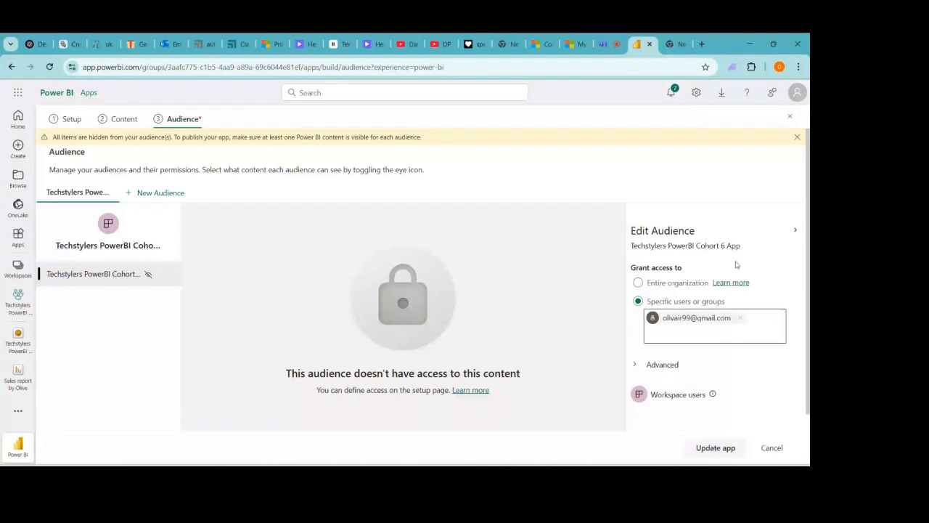
{"action": "left_click", "coordinate": [796, 138]}
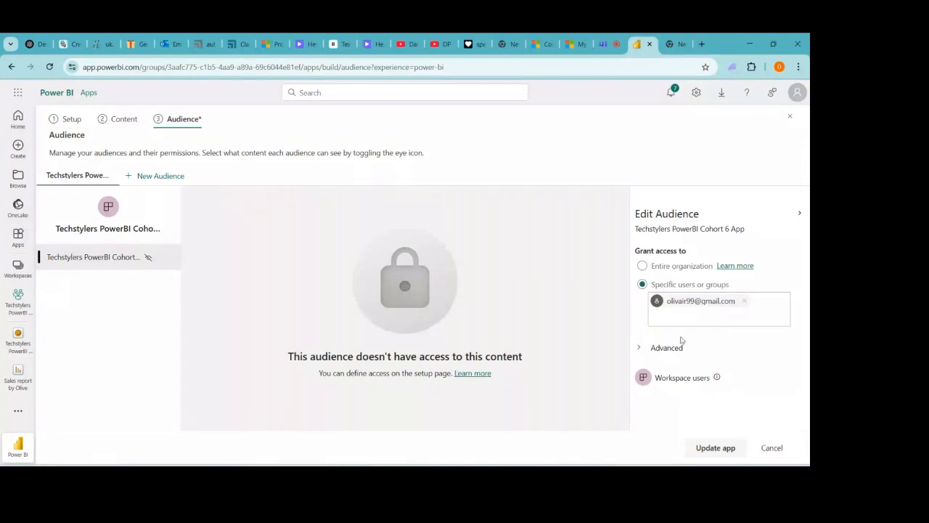
{"action": "right_click", "coordinate": [707, 449]}
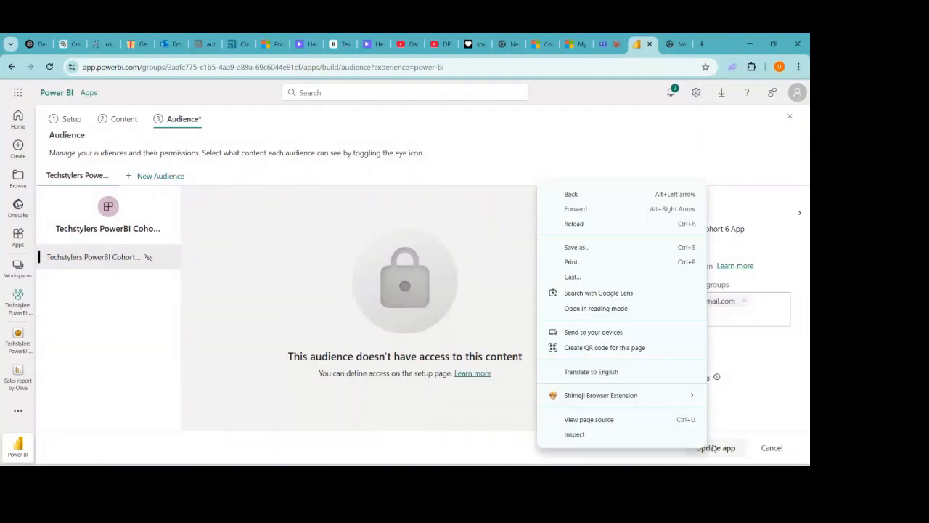
{"action": "left_click", "coordinate": [125, 120]}
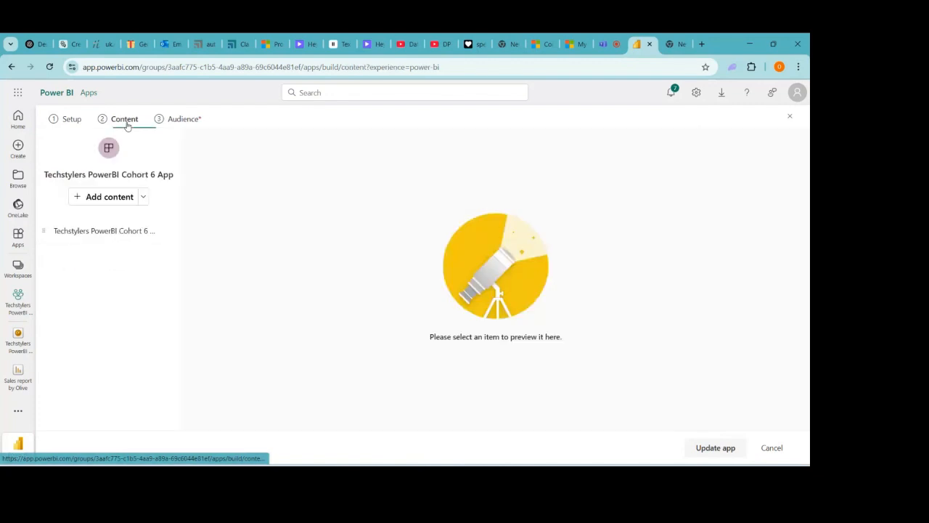
- Preview the workspace report in the app's content, then revisit the Audience access settings
{"action": "left_click", "coordinate": [72, 120]}
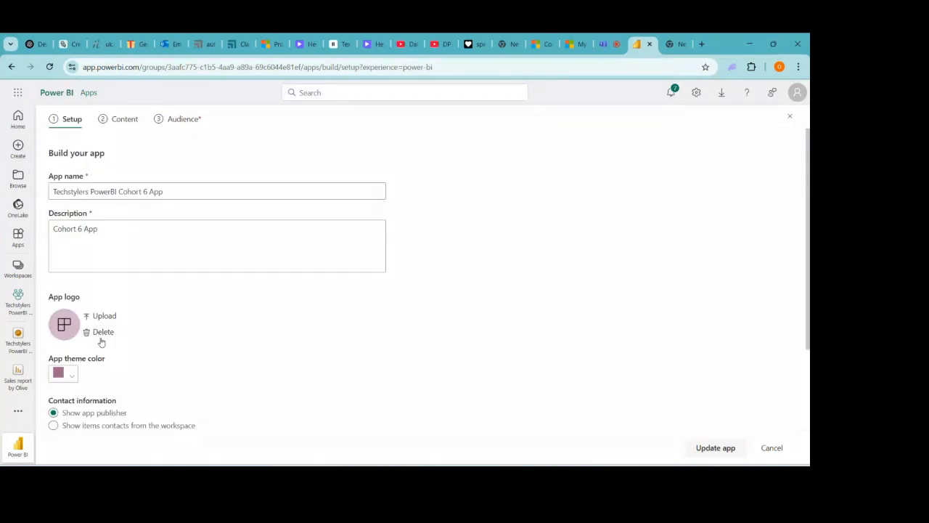
{"action": "left_click_drag", "start_coordinate": [102, 342], "coordinate": [810, 398]}
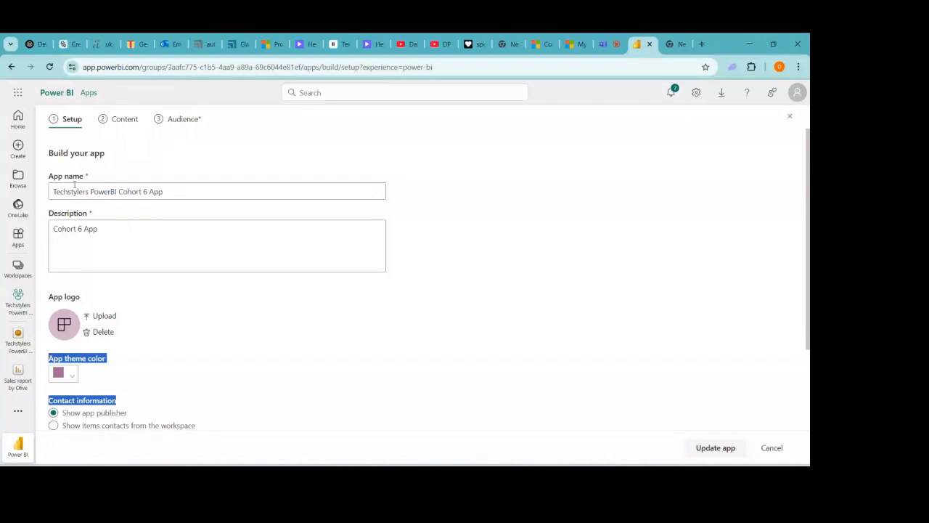
{"action": "left_click", "coordinate": [124, 119]}
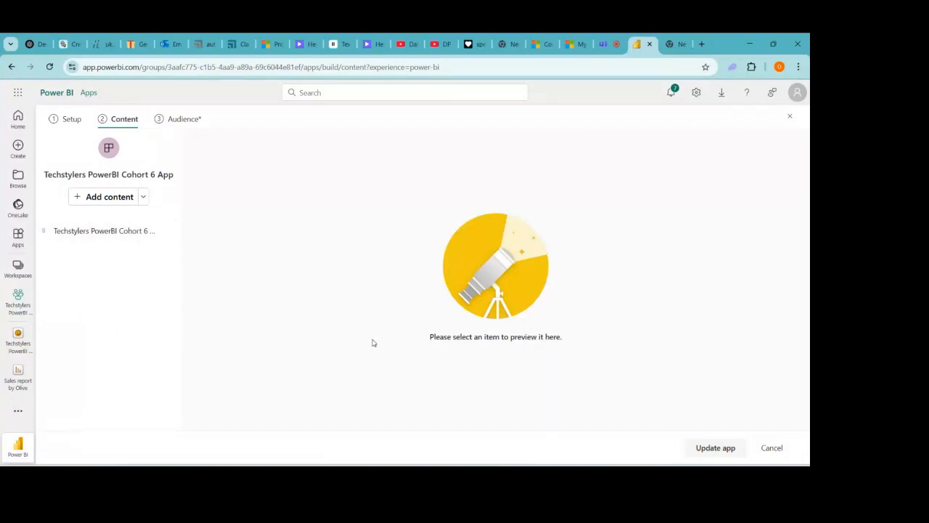
{"action": "left_click", "coordinate": [124, 232]}
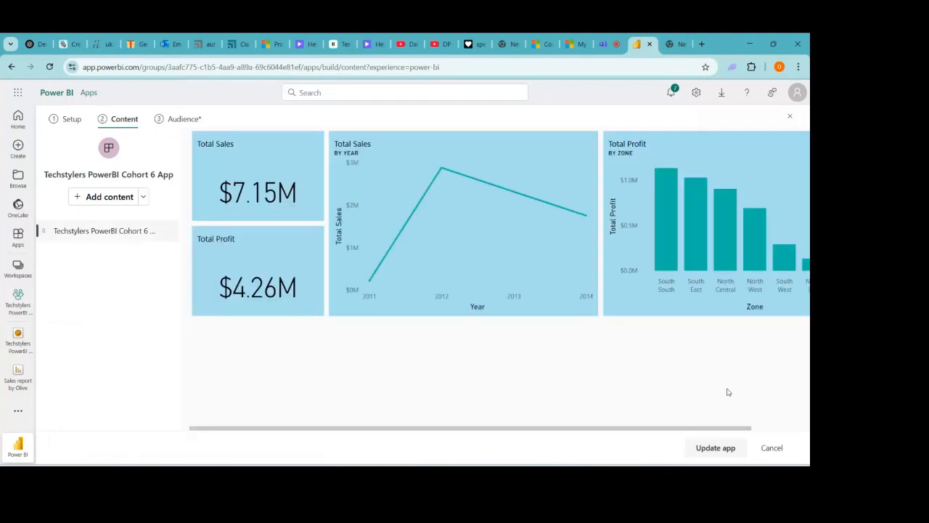
{"action": "left_click", "coordinate": [714, 449]}
{"action": "left_click", "coordinate": [185, 123]}
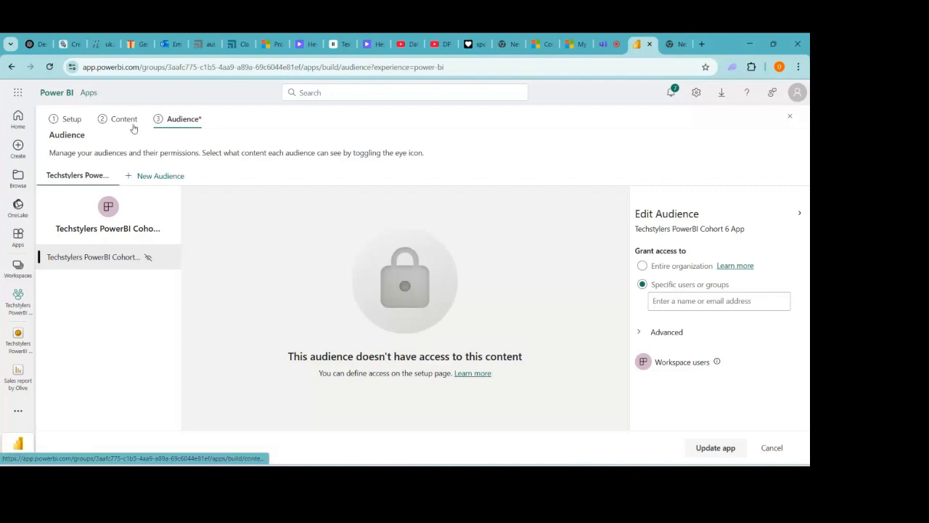
- Leave the app builder for the Apps list, raising the Pending changes warning
{"action": "left_click", "coordinate": [71, 119]}
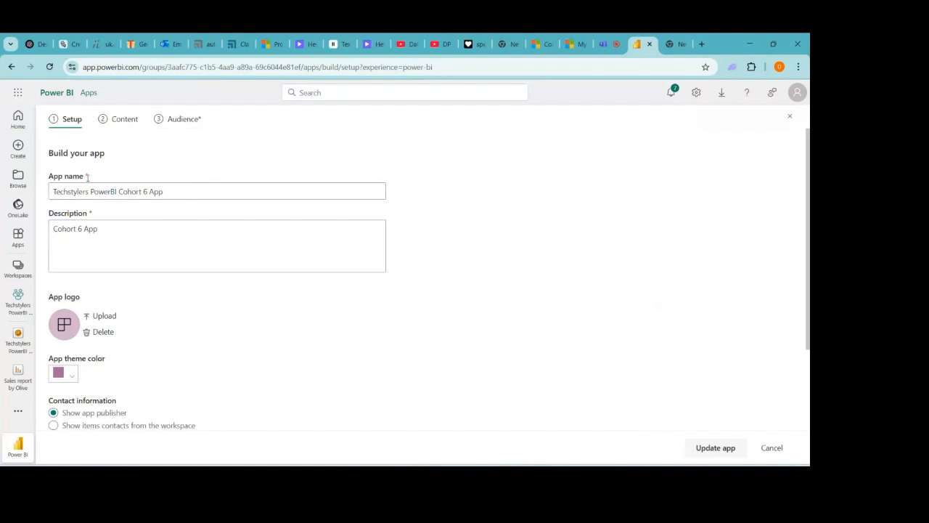
{"action": "left_click", "coordinate": [18, 237]}
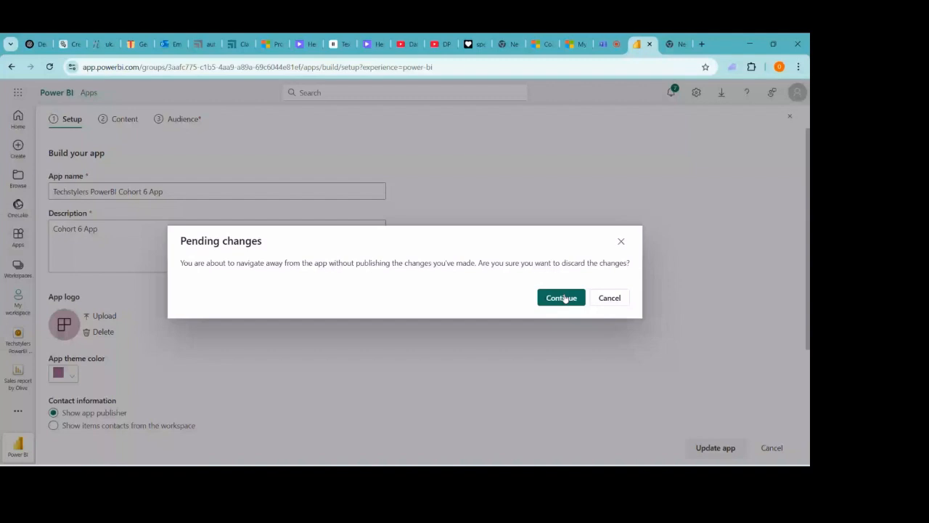
- Discard the unpublished app changes, check the Teams meeting, and start a new browser tab
{"action": "left_click", "coordinate": [569, 301]}
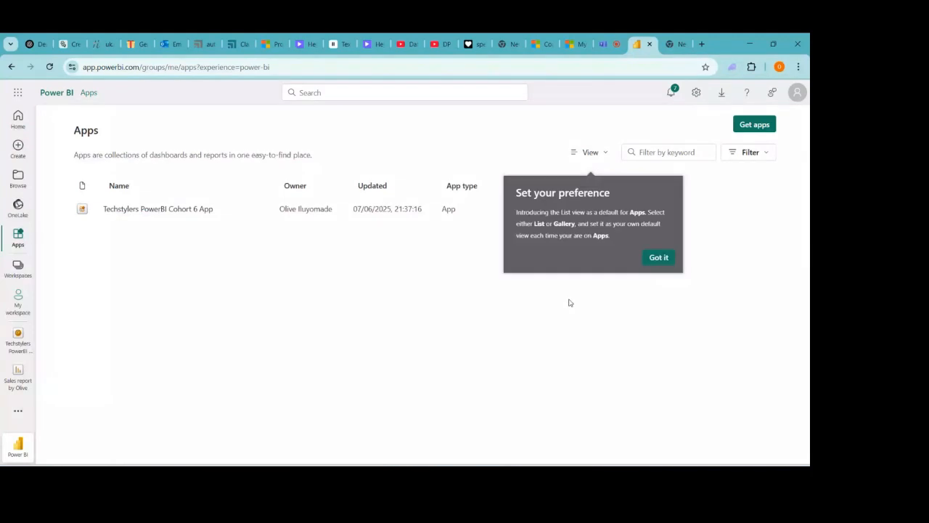
{"action": "left_click", "coordinate": [604, 45]}
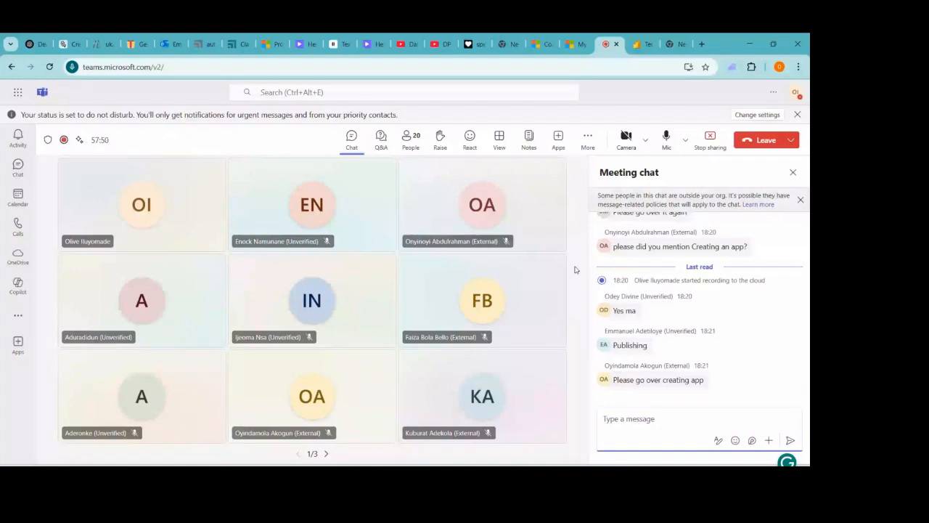
{"action": "left_click", "coordinate": [708, 45]}
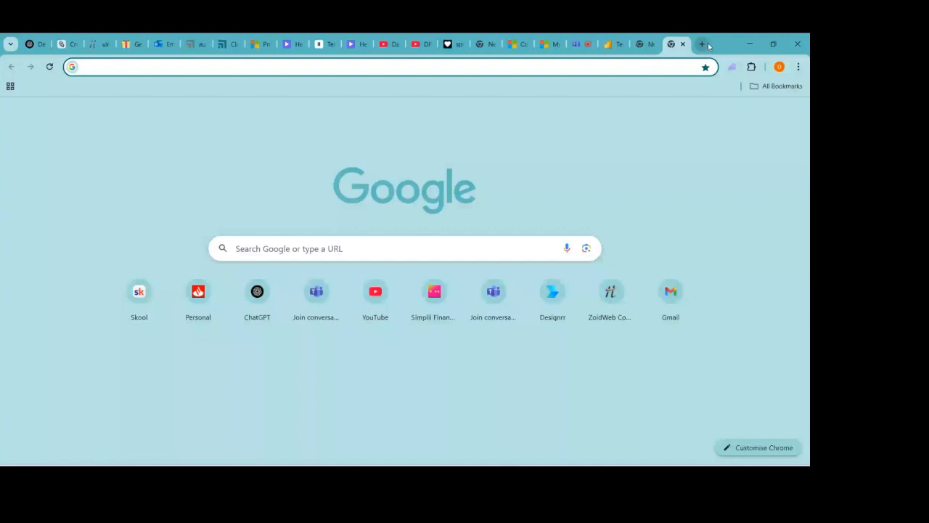
- Search 'pl-300 microsoft learn' and open the Power BI Data Analyst Associate certification page
{"action": "type", "text": "pl"}
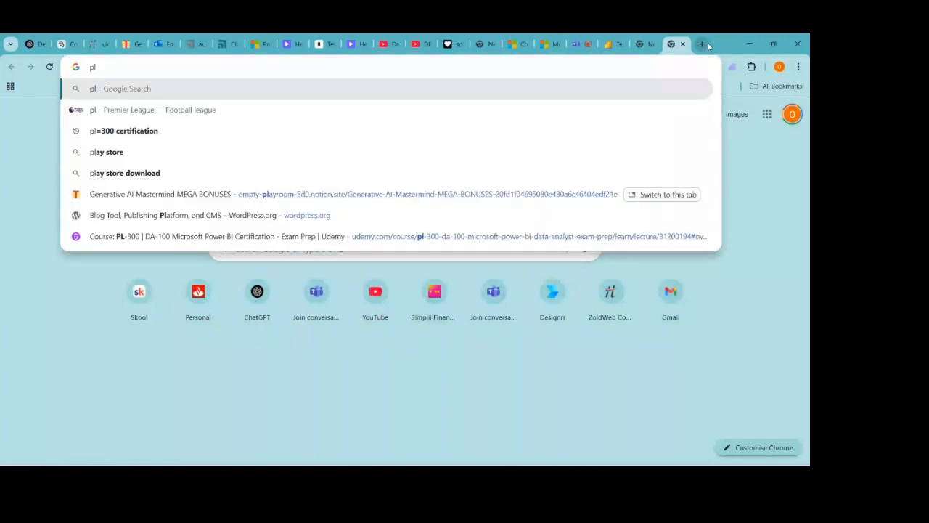
{"action": "type", "text": "-3"}
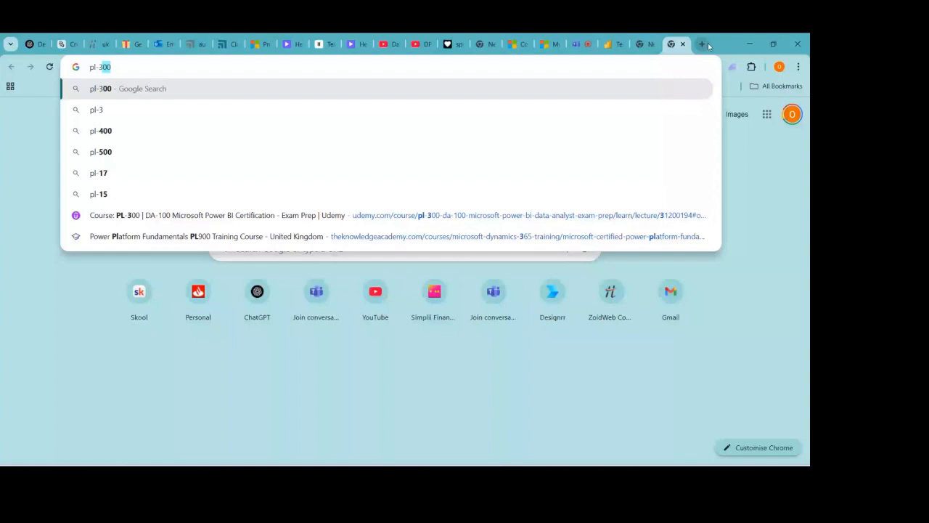
{"action": "type", "text": "00"}
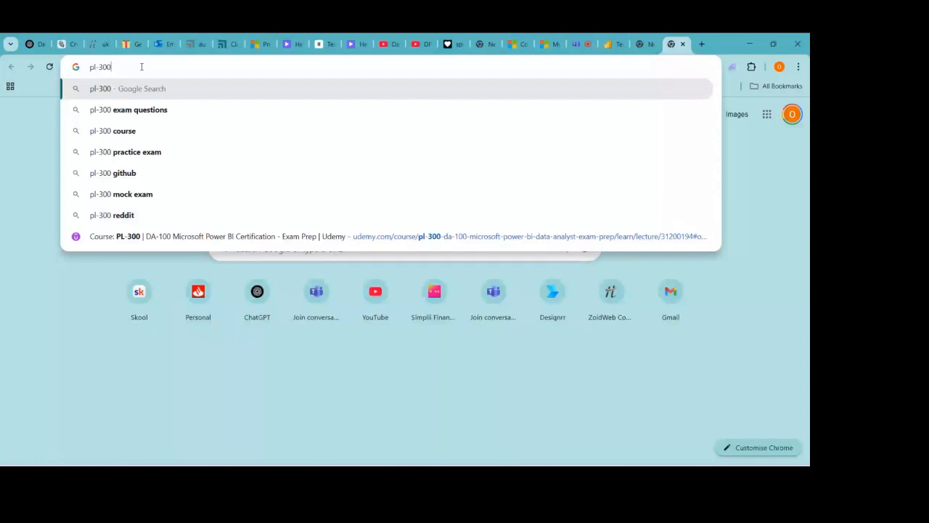
{"action": "type", "text": "microsof"}
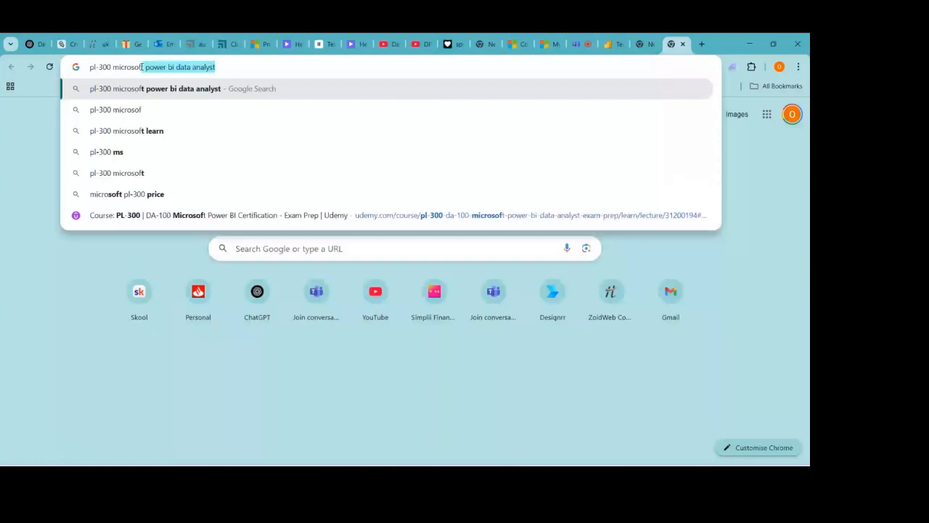
{"action": "type", "text": "t lear"}
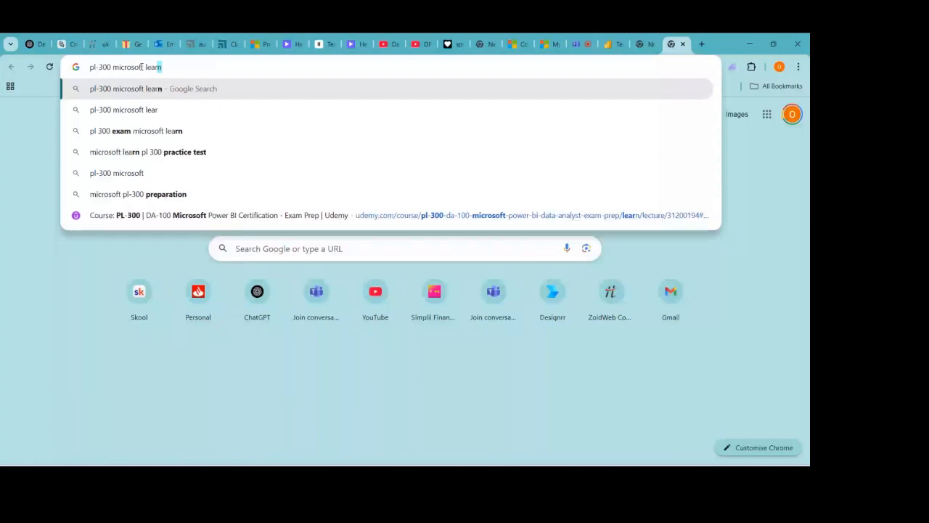
{"action": "key", "text": "Return"}
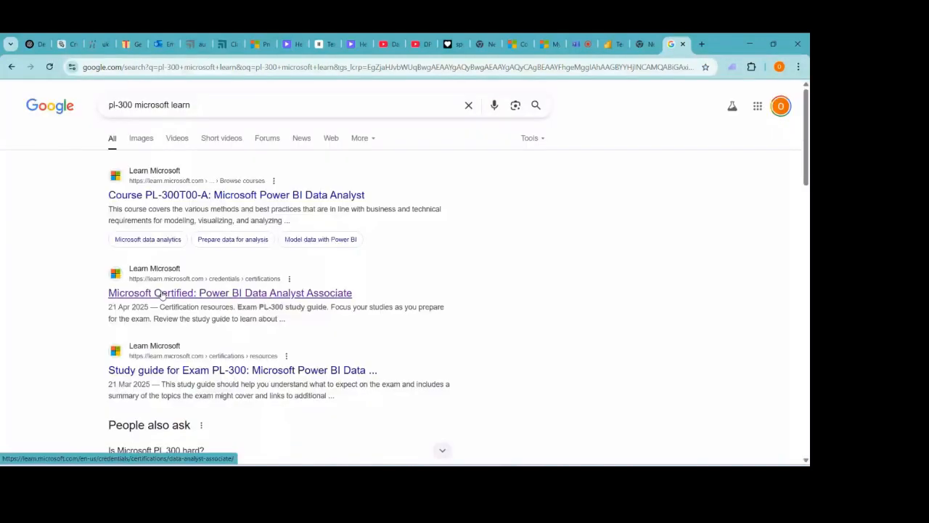
{"action": "left_click", "coordinate": [163, 295]}
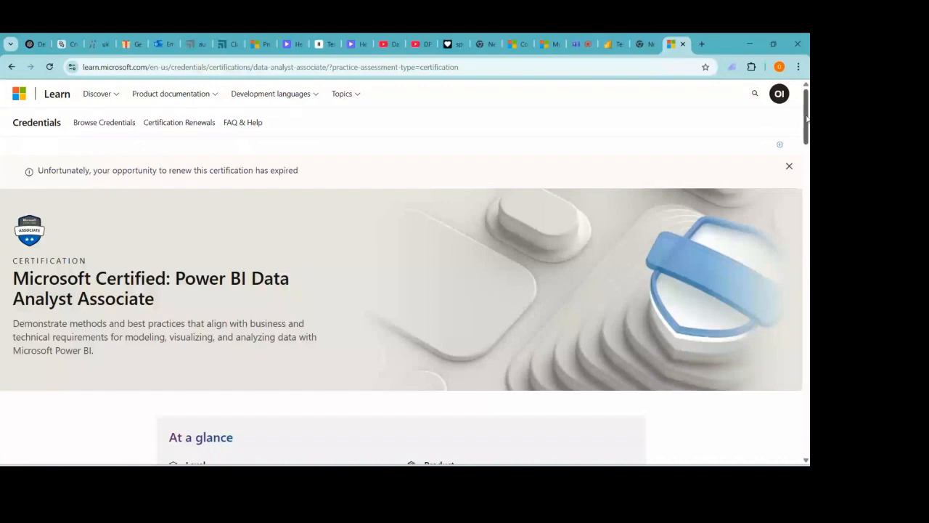
- Scroll the Power BI Data Analyst Associate page down to the practice assessment, exam sandbox and PL-300 prep videos
{"action": "left_click_drag", "start_coordinate": [806, 118], "coordinate": [799, 64]}
{"action": "left_click", "coordinate": [799, 66]}
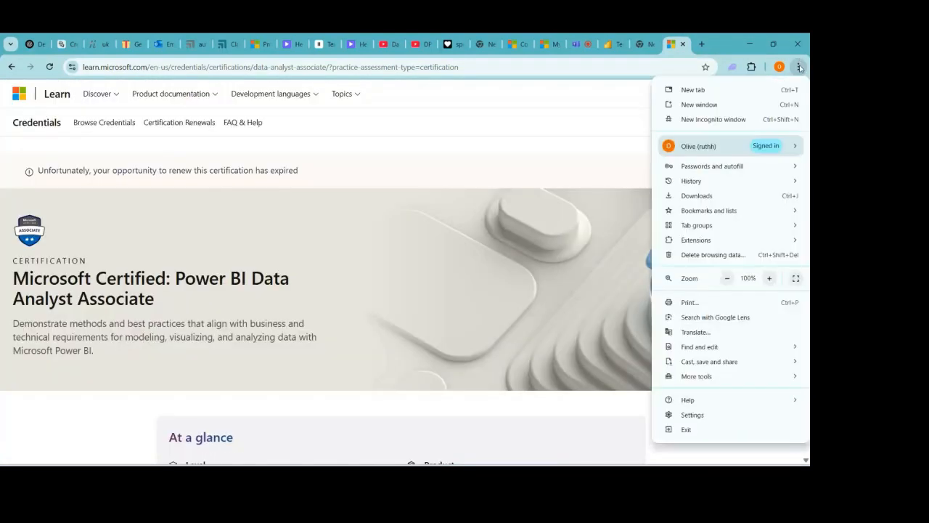
{"action": "left_click", "coordinate": [583, 170]}
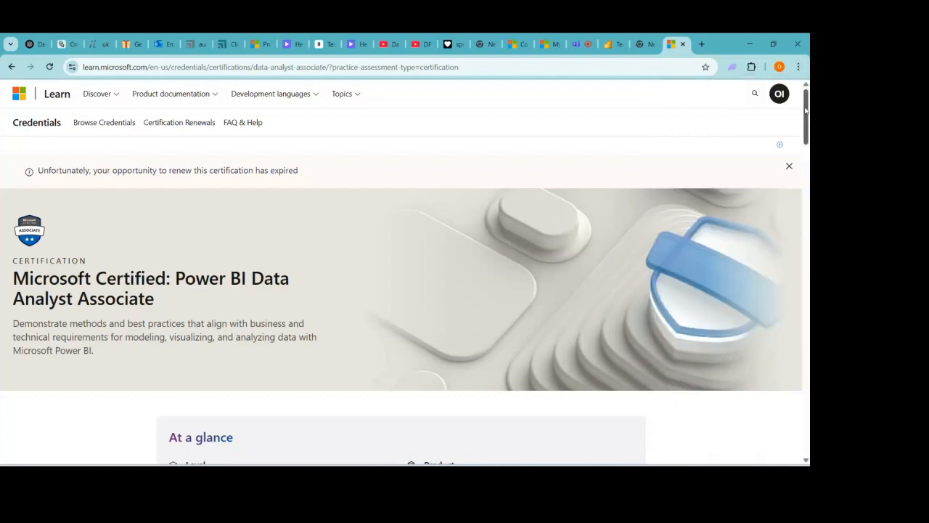
{"action": "left_click_drag", "start_coordinate": [805, 109], "coordinate": [808, 187]}
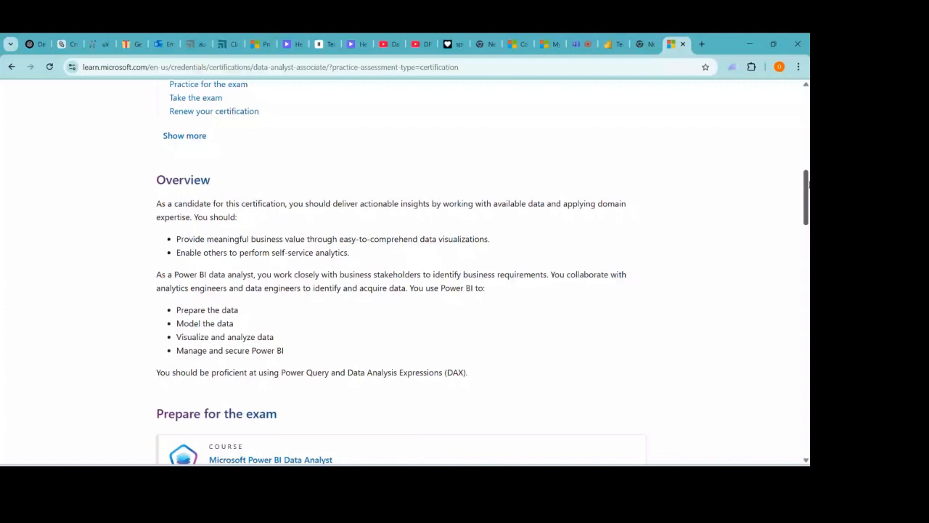
{"action": "left_click_drag", "start_coordinate": [808, 187], "coordinate": [808, 228]}
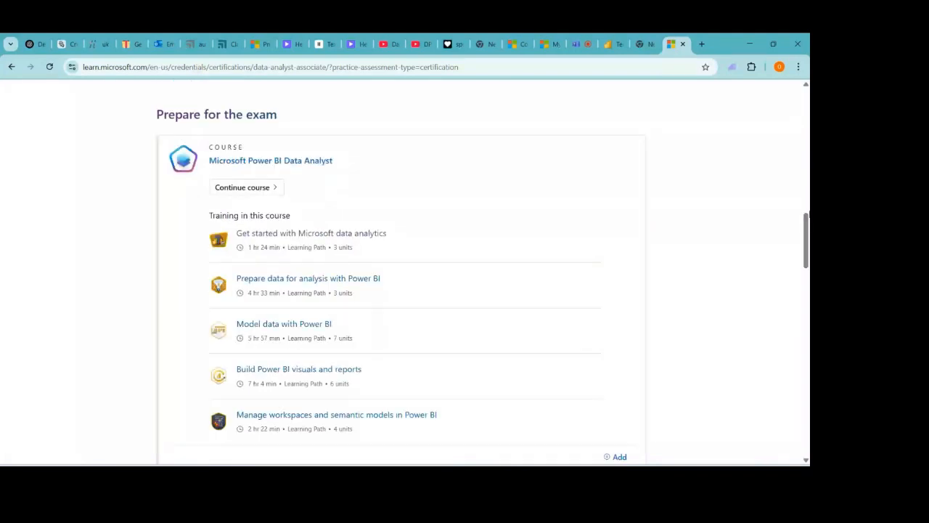
{"action": "left_click", "coordinate": [806, 213]}
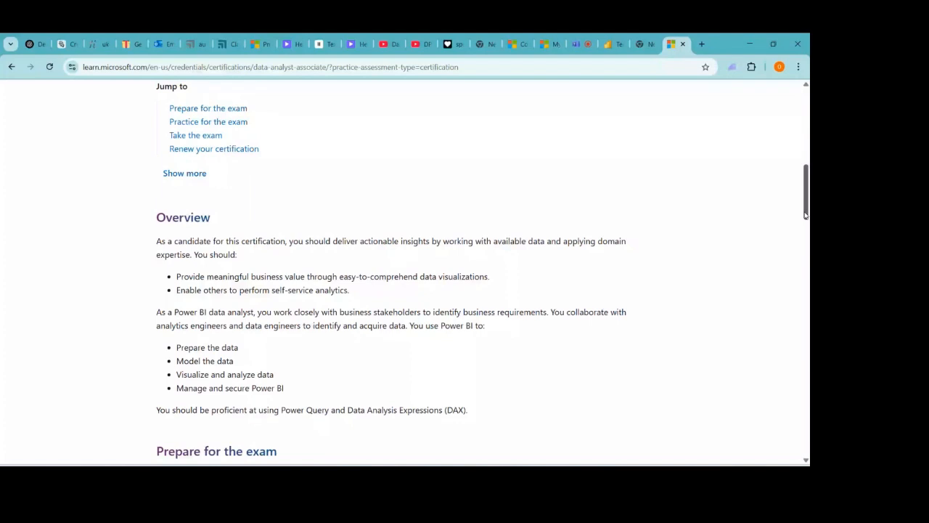
{"action": "left_click_drag", "start_coordinate": [806, 215], "coordinate": [805, 324]}
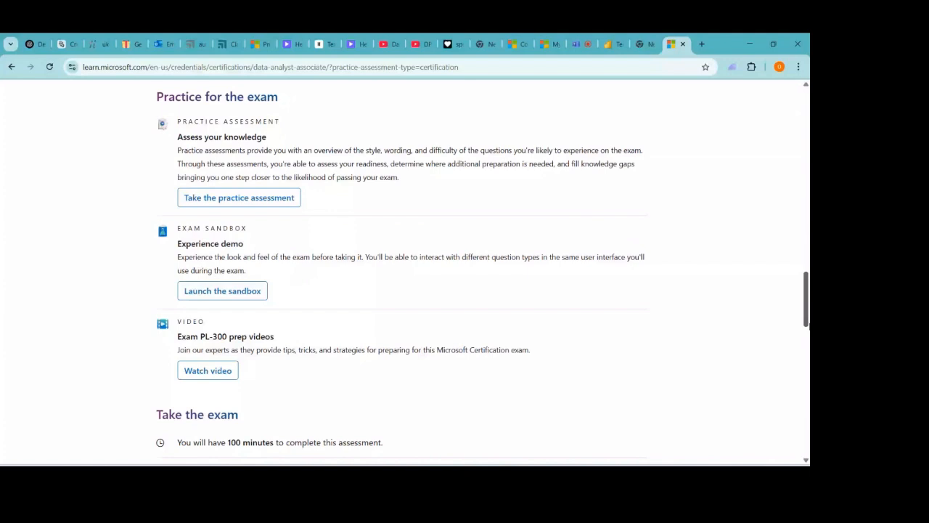
{"action": "scroll", "coordinate": [400, 271], "scroll_direction": "down", "scroll_amount": 1}
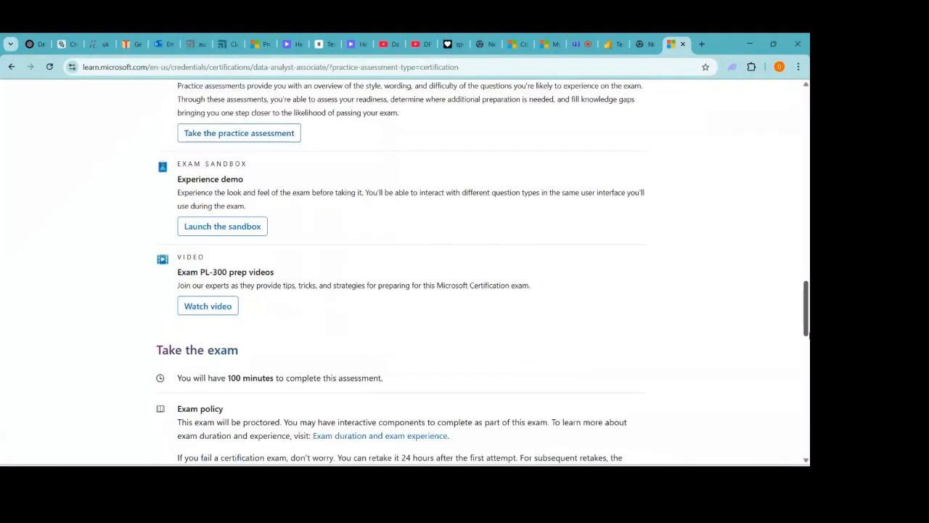
{"action": "left_click_drag", "start_coordinate": [805, 335], "coordinate": [806, 328]}
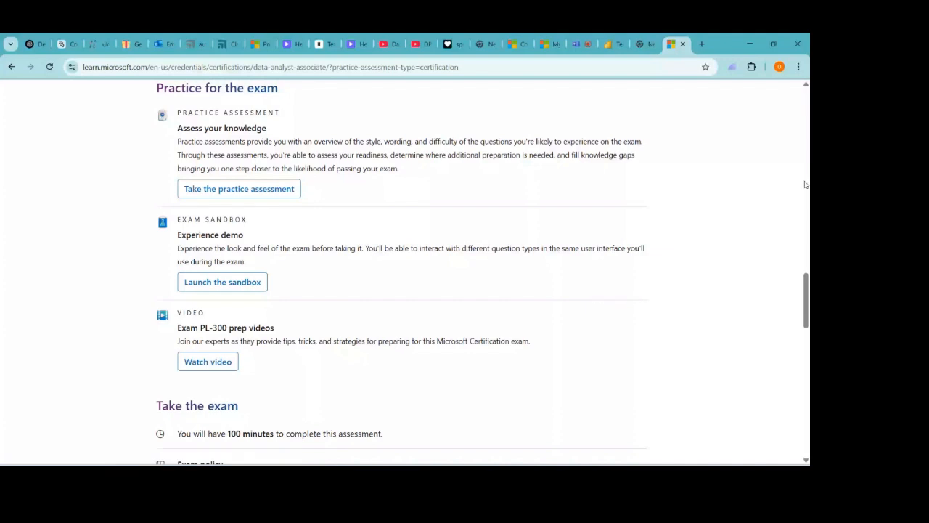
{"action": "left_click_drag", "start_coordinate": [807, 300], "coordinate": [805, 337]}
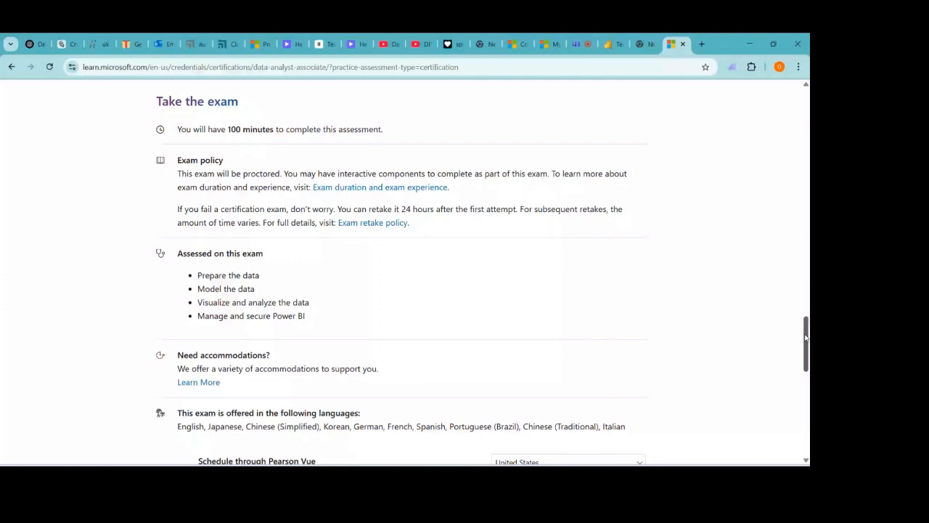
{"action": "left_click_drag", "start_coordinate": [805, 337], "coordinate": [782, 237]}
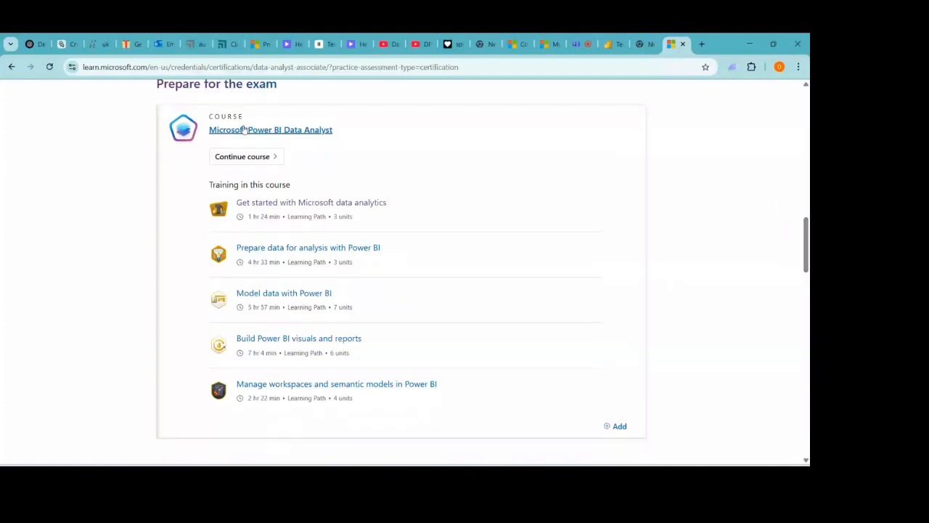
- Open the Get started with Microsoft data analytics path and advance to Unit 2 of the Copilot module
{"action": "left_click", "coordinate": [267, 206]}
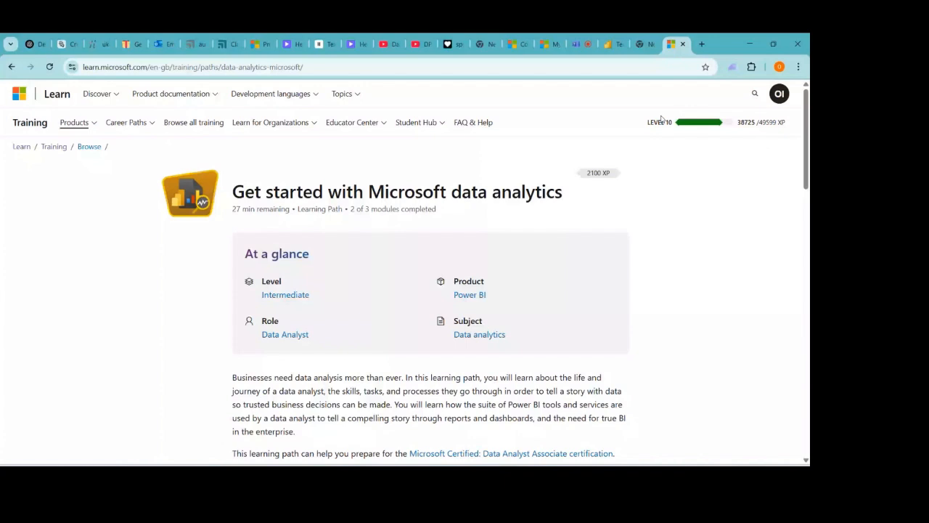
{"action": "left_click_drag", "start_coordinate": [807, 131], "coordinate": [808, 167]}
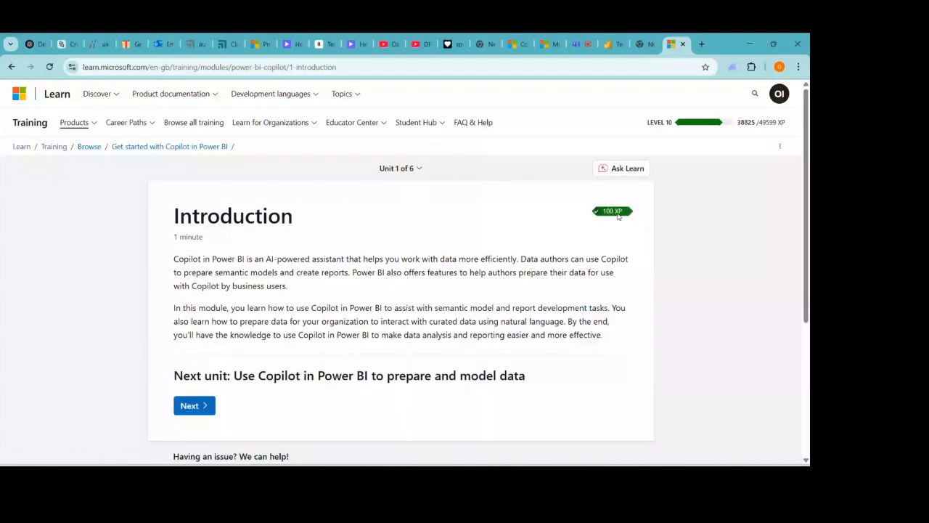
{"action": "left_click", "coordinate": [190, 407]}
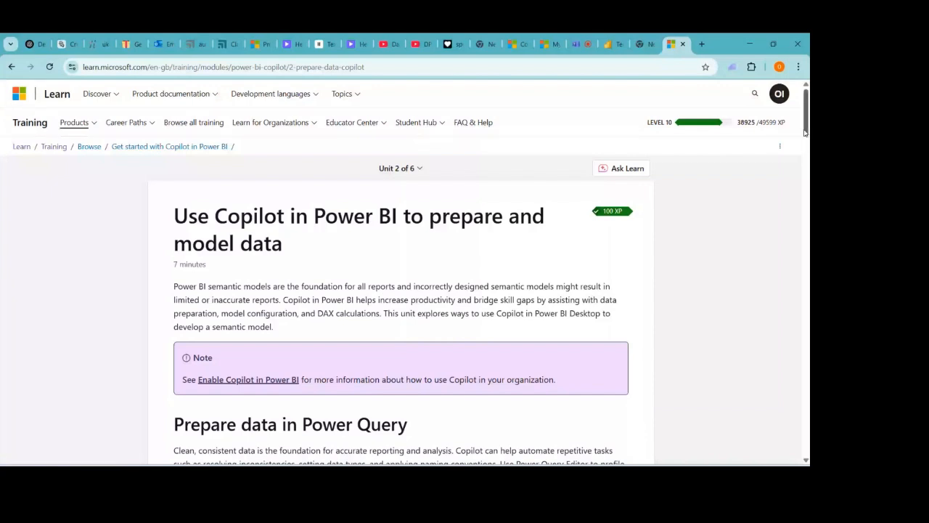
- Read through Unit 2 on preparing and modelling data with Copilot in Power BI
{"action": "left_click_drag", "start_coordinate": [804, 132], "coordinate": [807, 424]}
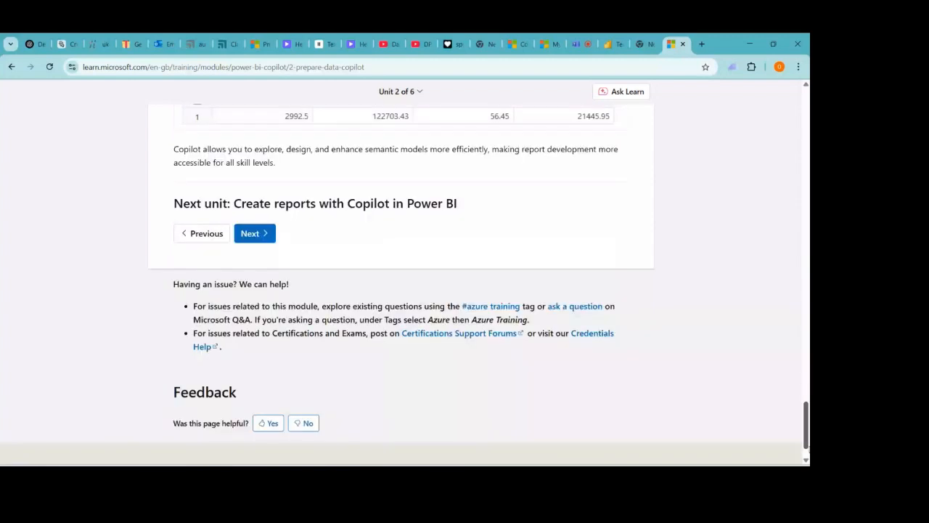
{"action": "scroll", "coordinate": [749, 339], "scroll_direction": "up", "scroll_amount": 10}
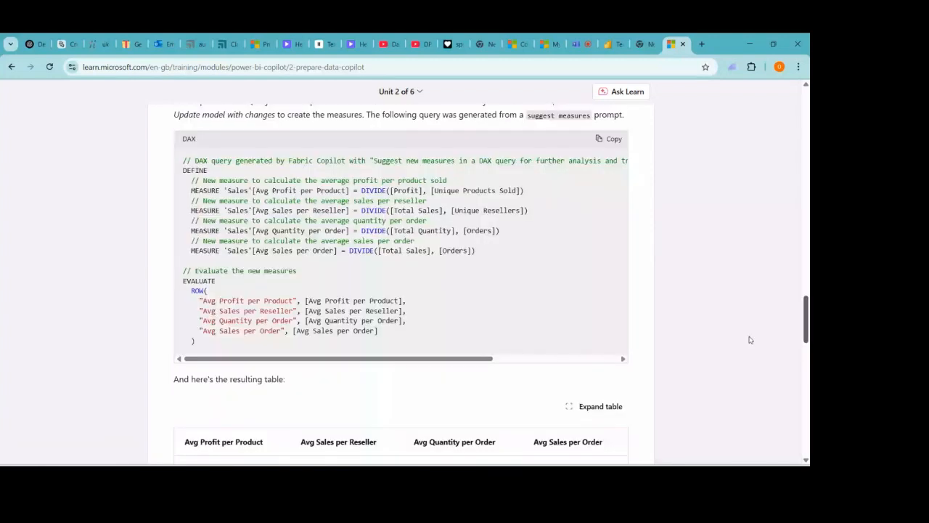
{"action": "scroll", "coordinate": [749, 340], "scroll_direction": "up", "scroll_amount": 20}
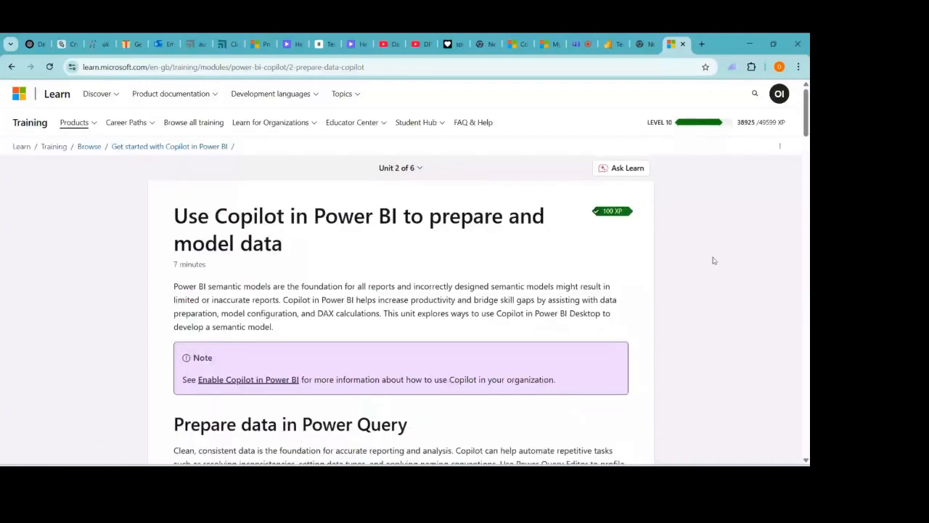
{"action": "left_click", "coordinate": [702, 45]}
- Go to examtopics.com and search for the PL-300 exam to reach its 371-question page
{"action": "type", "text": "ex"}
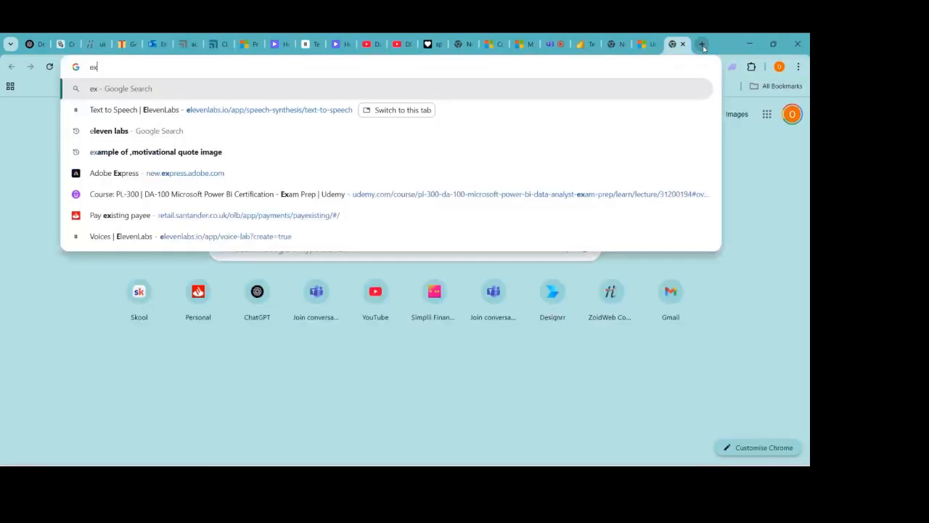
{"action": "type", "text": "amt"}
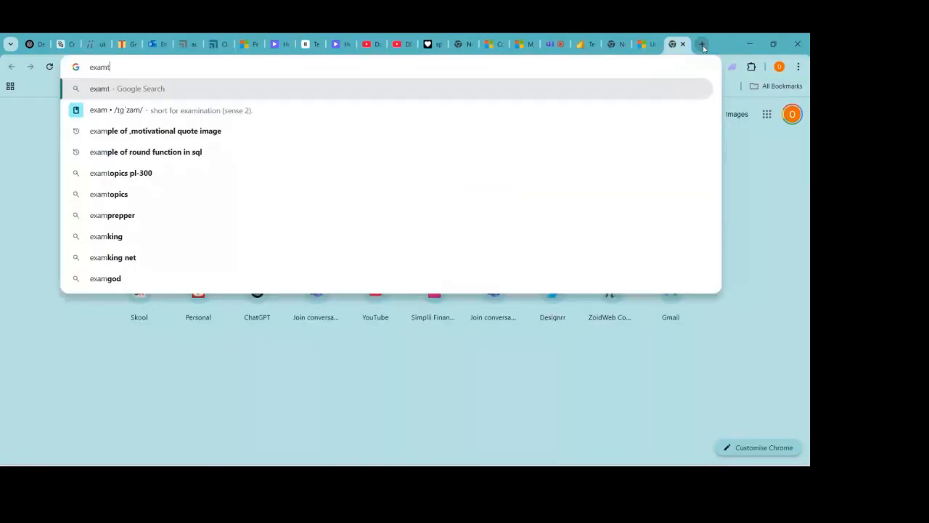
{"action": "type", "text": "opics.c"}
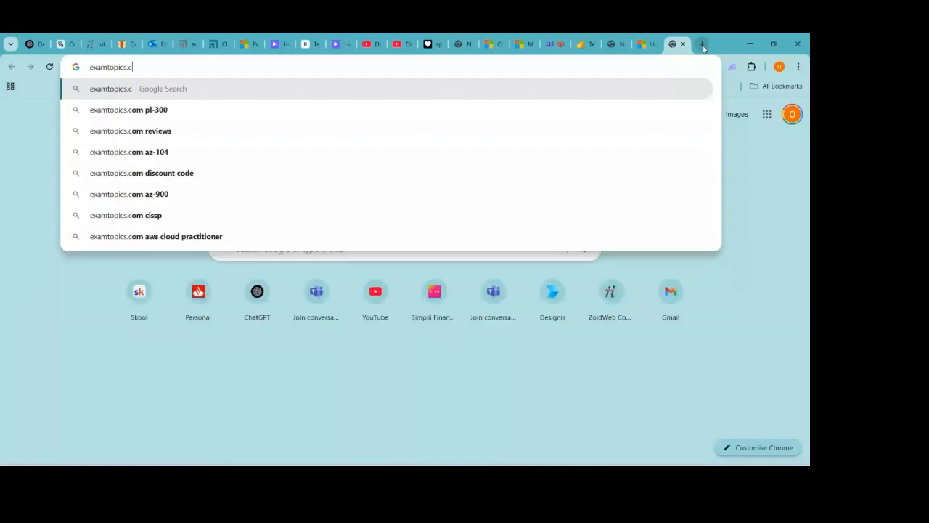
{"action": "type", "text": "om"}
{"action": "key", "text": "Return"}
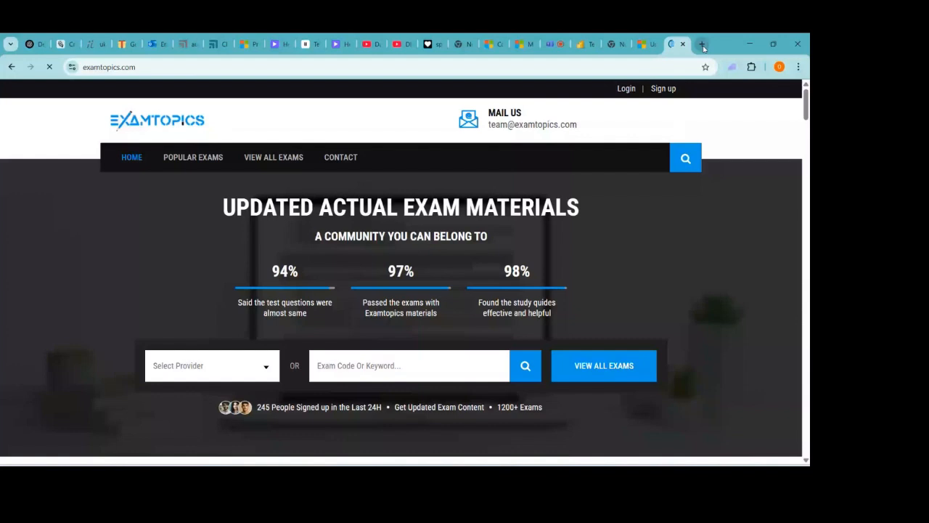
{"action": "left_click", "coordinate": [457, 375]}
{"action": "type", "text": "P"}
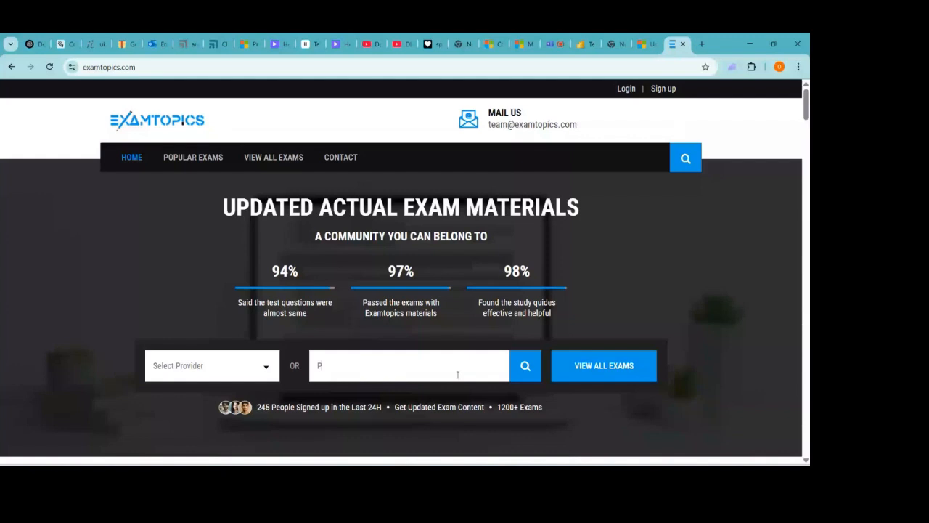
{"action": "type", "text": "I-300"}
{"action": "left_click", "coordinate": [526, 370]}
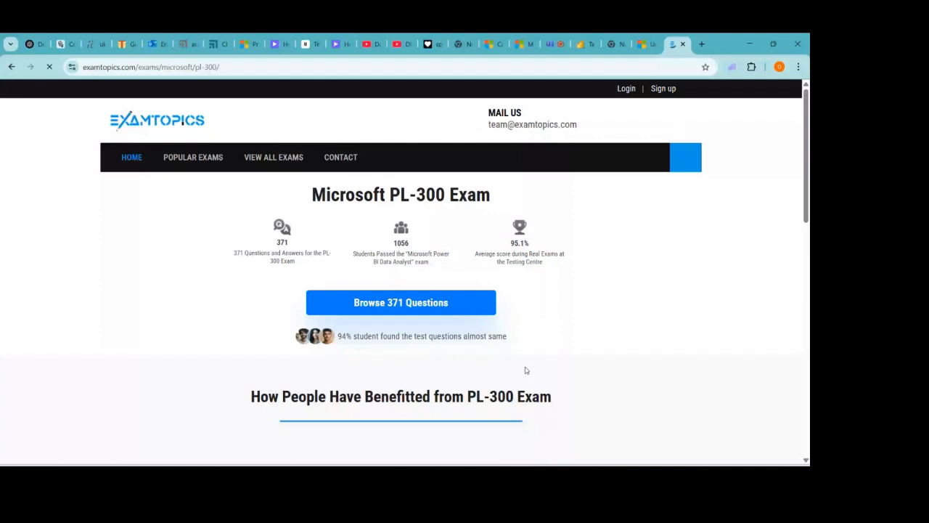
{"action": "scroll", "coordinate": [389, 164], "scroll_direction": "down", "scroll_amount": 2}
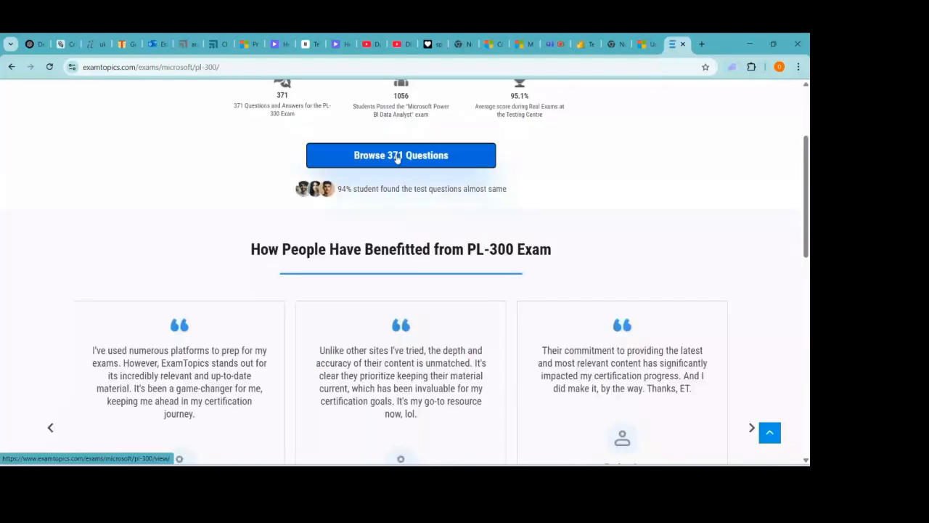
- Browse the 371 PL-300 questions and read down from Question #1 to Question #2
{"action": "left_click", "coordinate": [397, 158]}
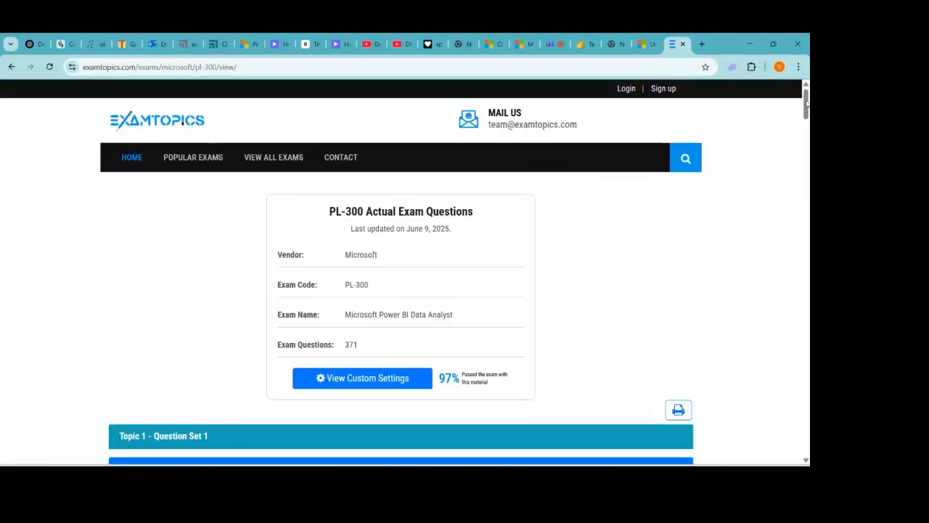
{"action": "left_click_drag", "start_coordinate": [806, 104], "coordinate": [805, 122]}
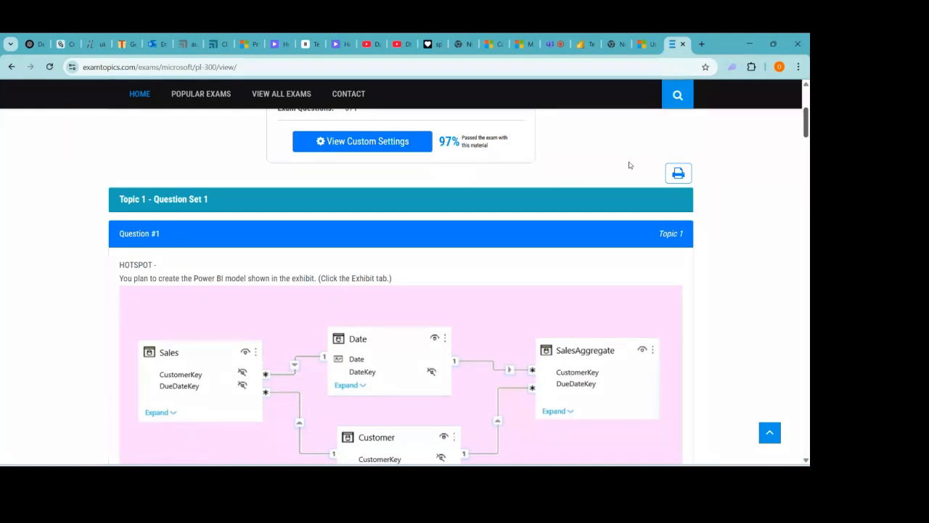
{"action": "left_click_drag", "start_coordinate": [806, 128], "coordinate": [809, 171]}
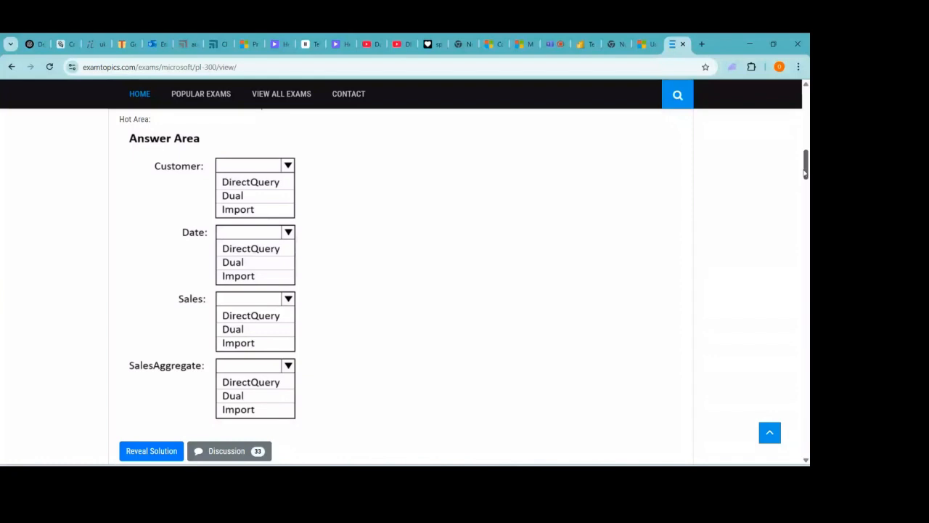
{"action": "left_click_drag", "start_coordinate": [804, 170], "coordinate": [806, 200]}
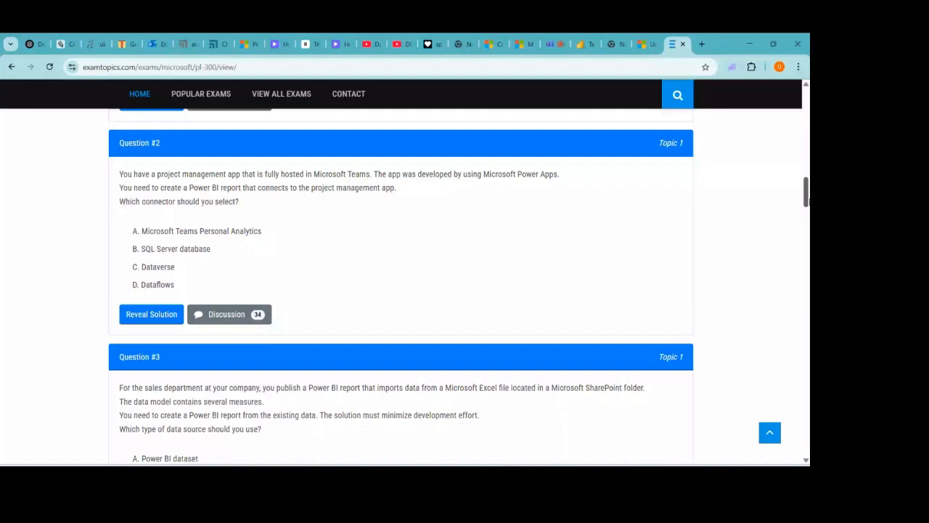
{"action": "left_click", "coordinate": [231, 313]}
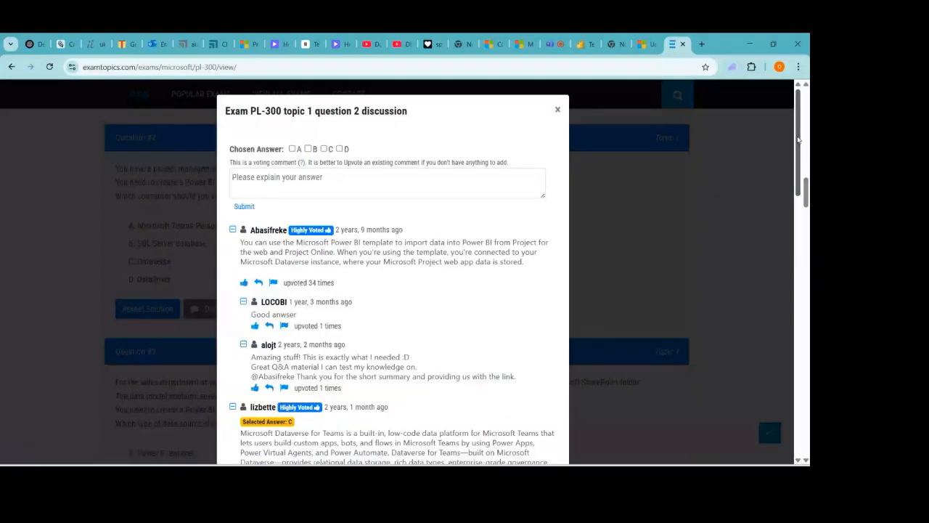
{"action": "left_click_drag", "start_coordinate": [797, 148], "coordinate": [808, 307]}
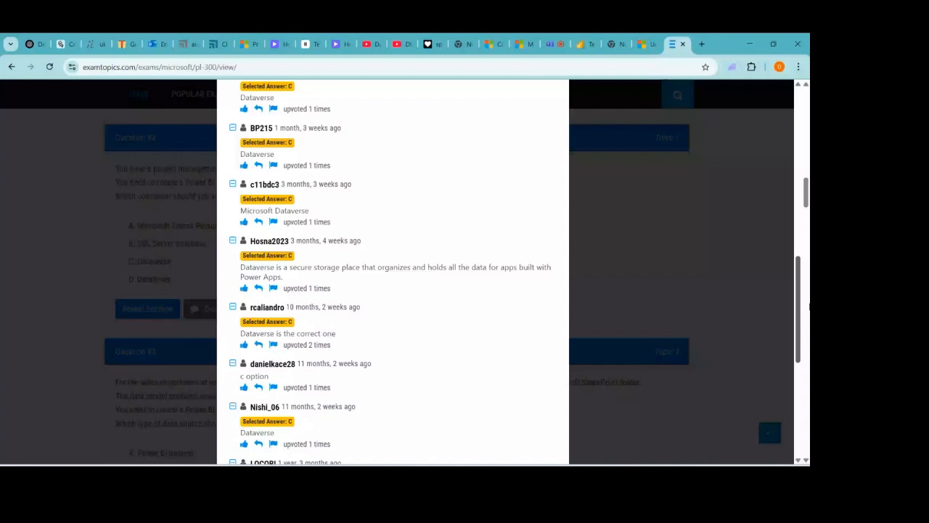
{"action": "left_click_drag", "start_coordinate": [808, 306], "coordinate": [711, 45]}
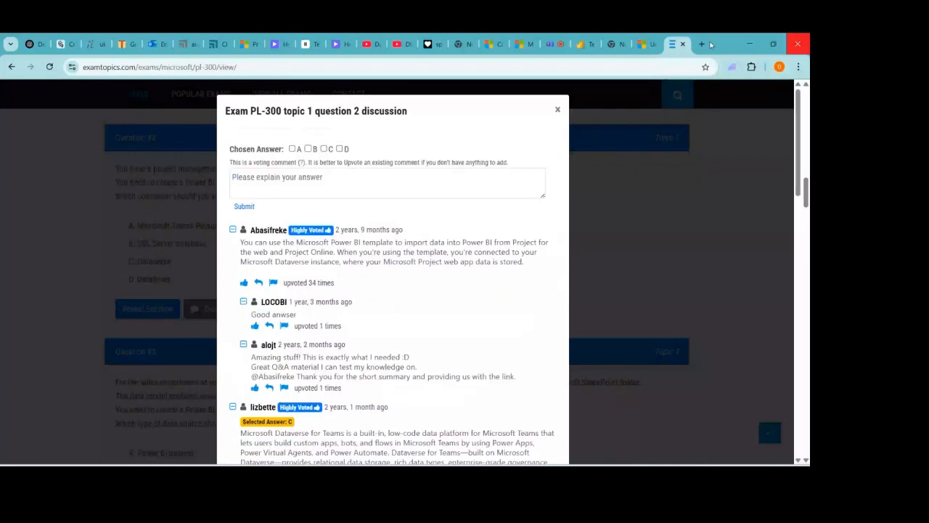
{"action": "left_click", "coordinate": [558, 111]}
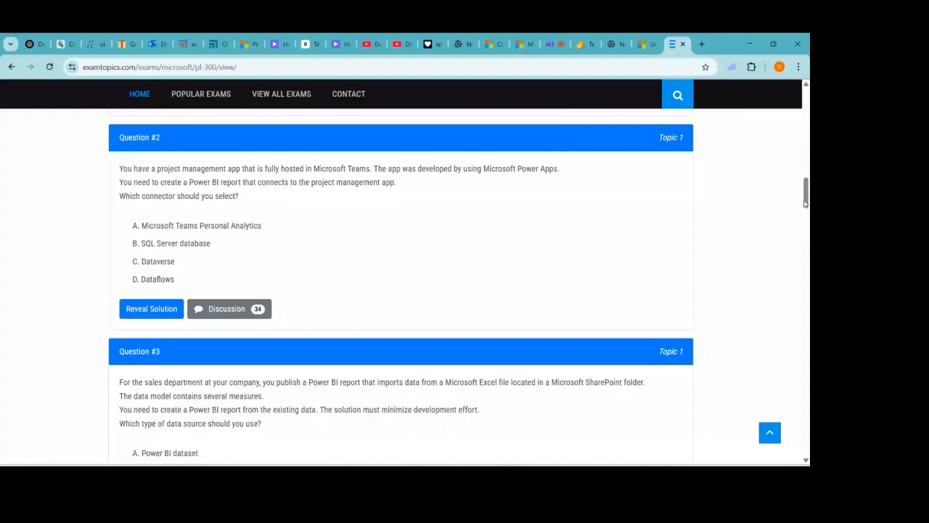
{"action": "left_click_drag", "start_coordinate": [804, 203], "coordinate": [804, 107]}
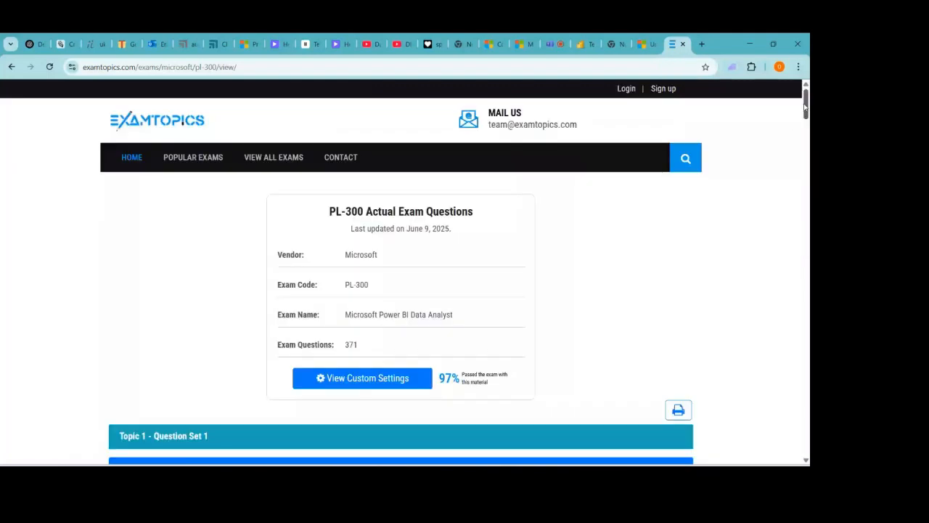